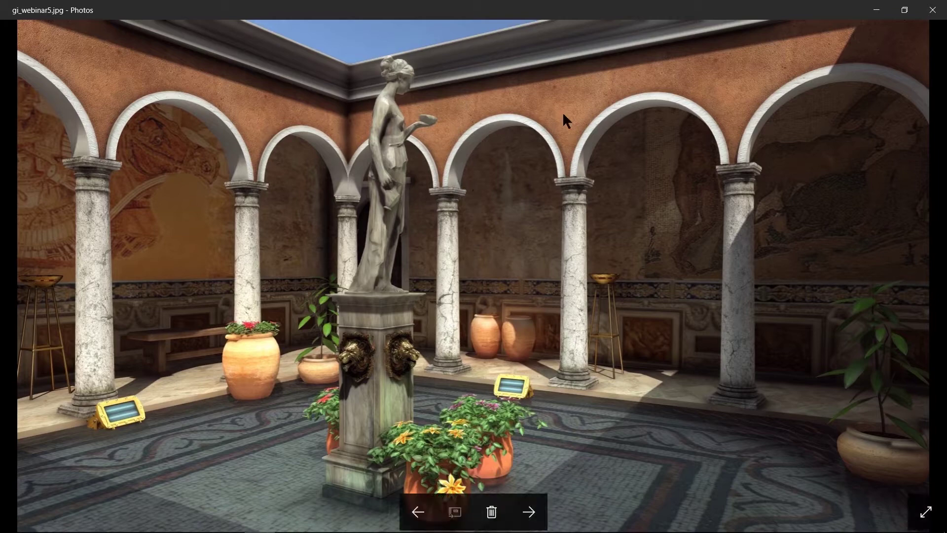
Step: Switch to iClone, view only the ambient occlusion pass, and set its Blend to 100, Strength to 93 and Range to 40 cm
click(876, 10)
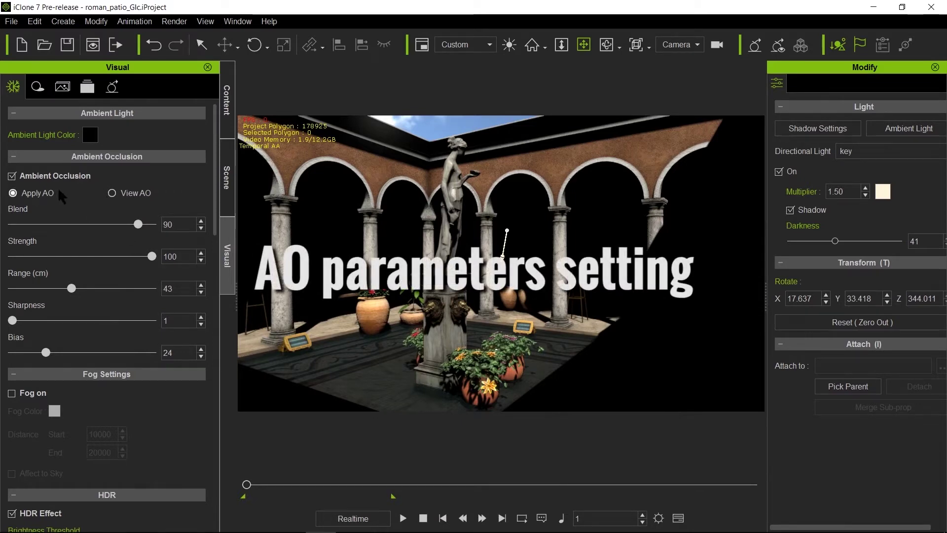
click(112, 193)
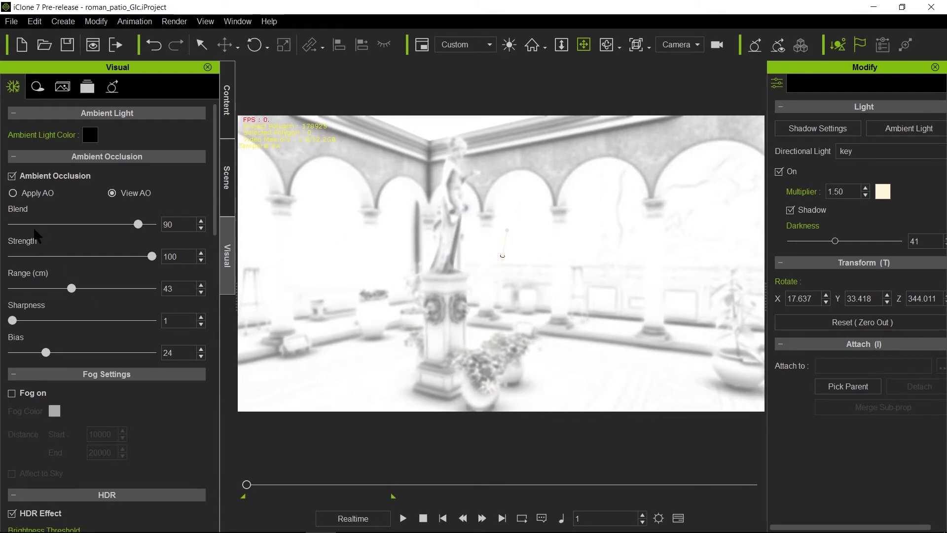
mouse_move(138, 224)
mouse_down()
mouse_move(22, 225)
mouse_move(90, 229)
mouse_move(31, 231)
mouse_move(66, 234)
mouse_move(152, 226)
mouse_move(147, 257)
mouse_move(42, 270)
mouse_move(135, 260)
mouse_up()
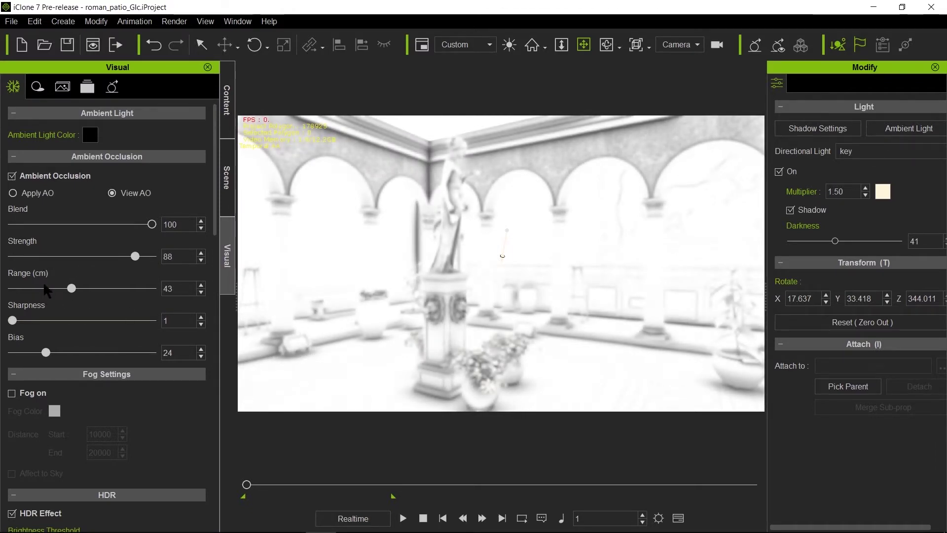
click(142, 257)
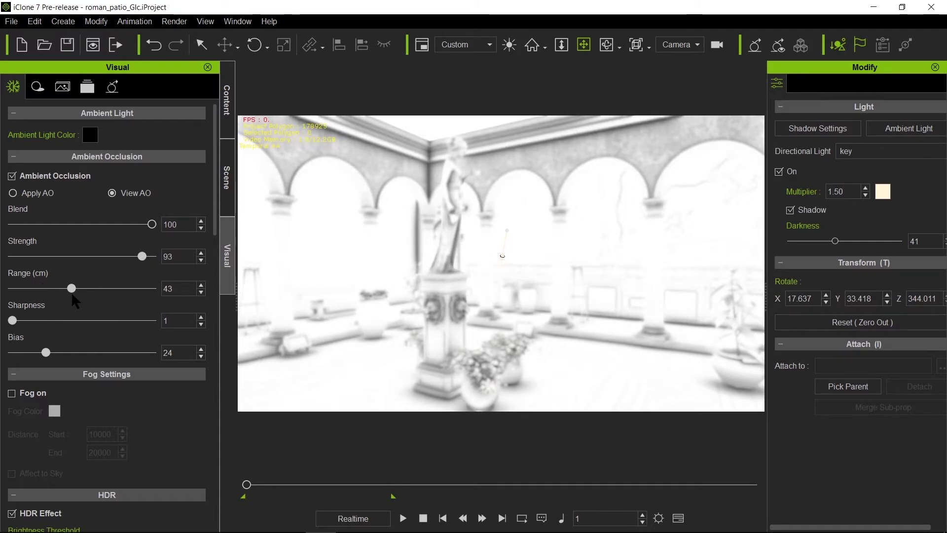
mouse_move(71, 289)
mouse_down()
mouse_move(126, 290)
mouse_move(28, 299)
mouse_move(114, 293)
mouse_move(57, 295)
mouse_move(68, 298)
mouse_up()
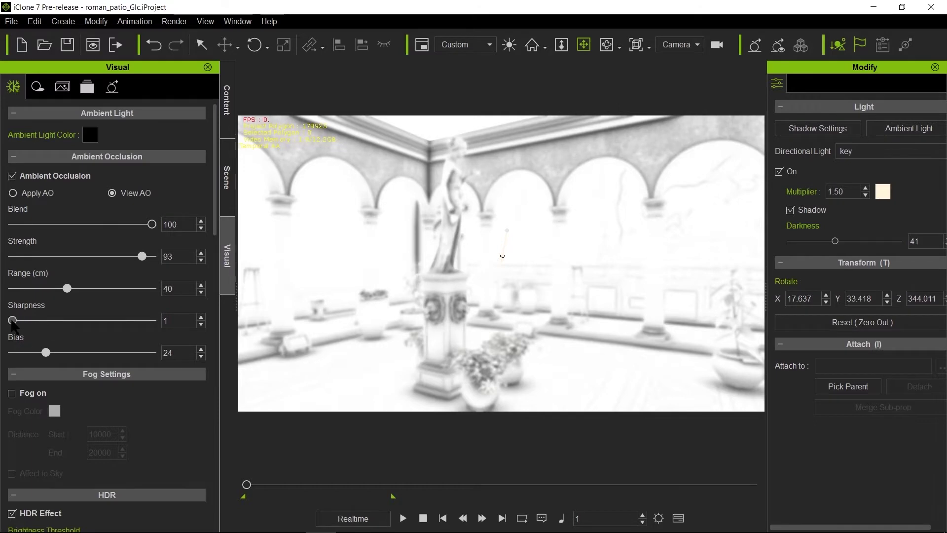
Step: Compare ambient occlusion Sharpness at 100 and 1, and set it to 38
drag(12, 321, 166, 346)
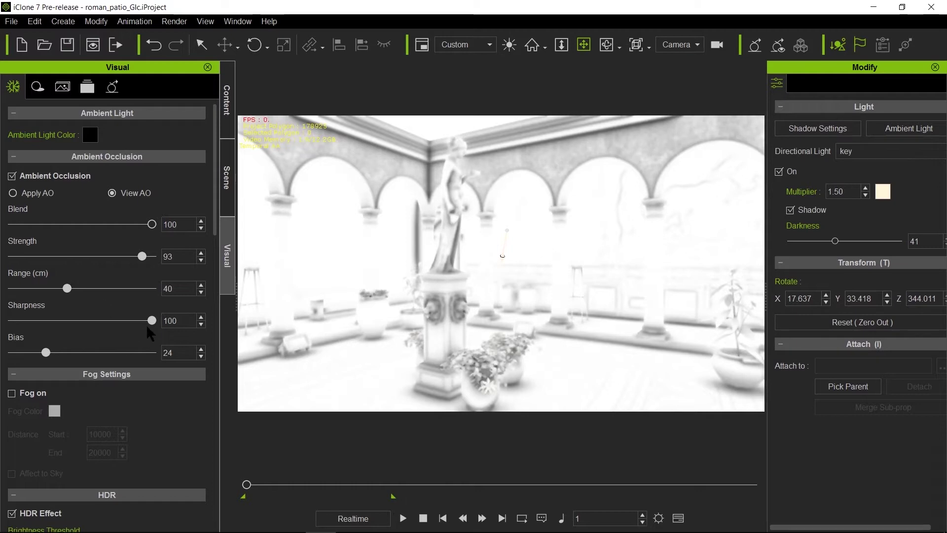
drag(151, 321, 11, 321)
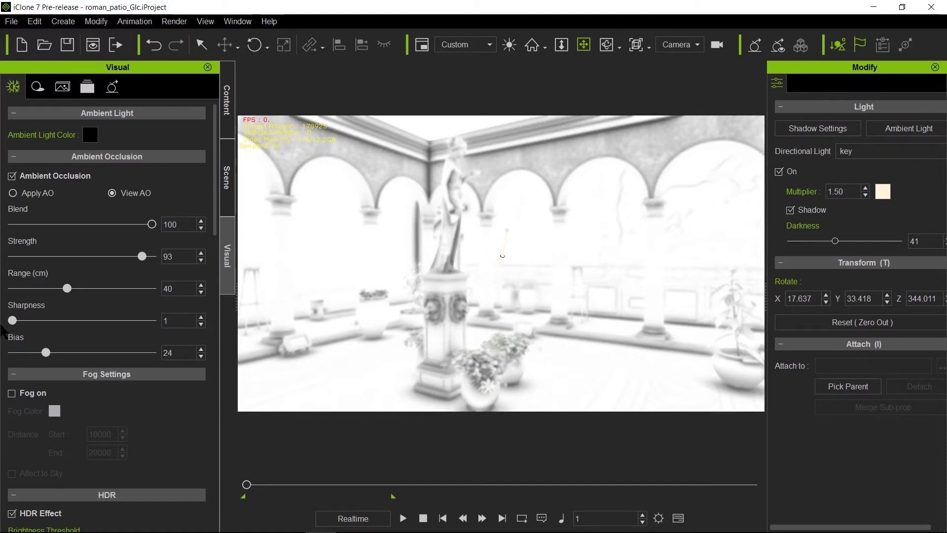
drag(12, 321, 64, 321)
Step: Compare high and low ambient occlusion Bias values, set Bias to 17, and return the display to Apply AO
drag(46, 352, 147, 353)
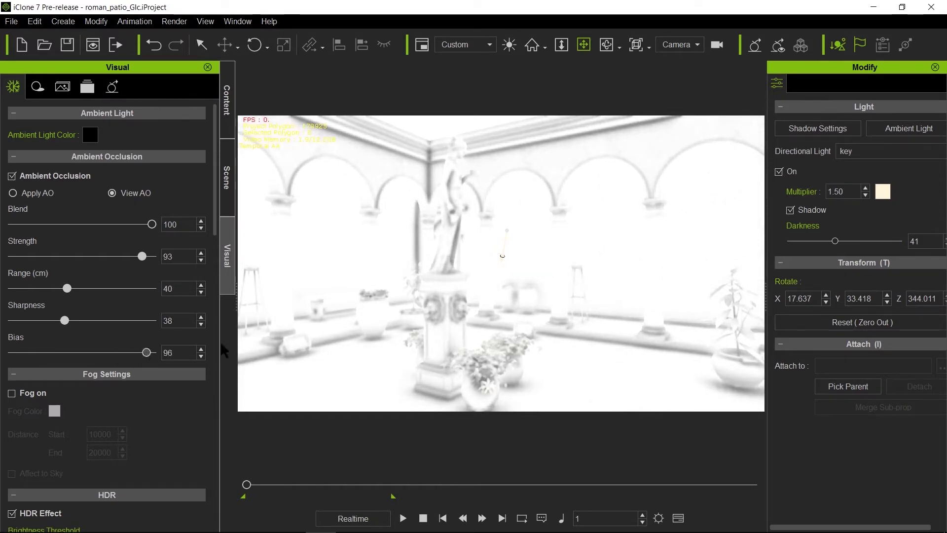
drag(147, 353, 24, 354)
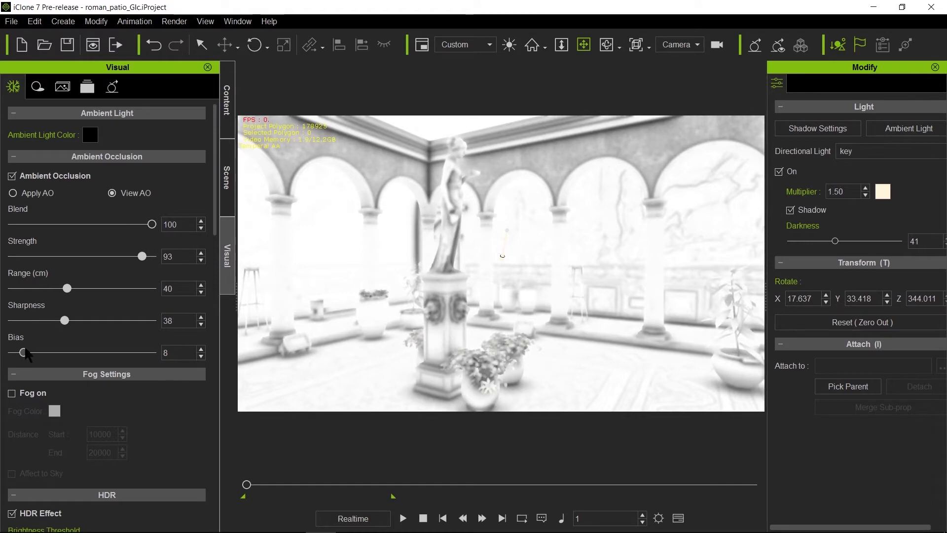
drag(23, 352, 129, 359)
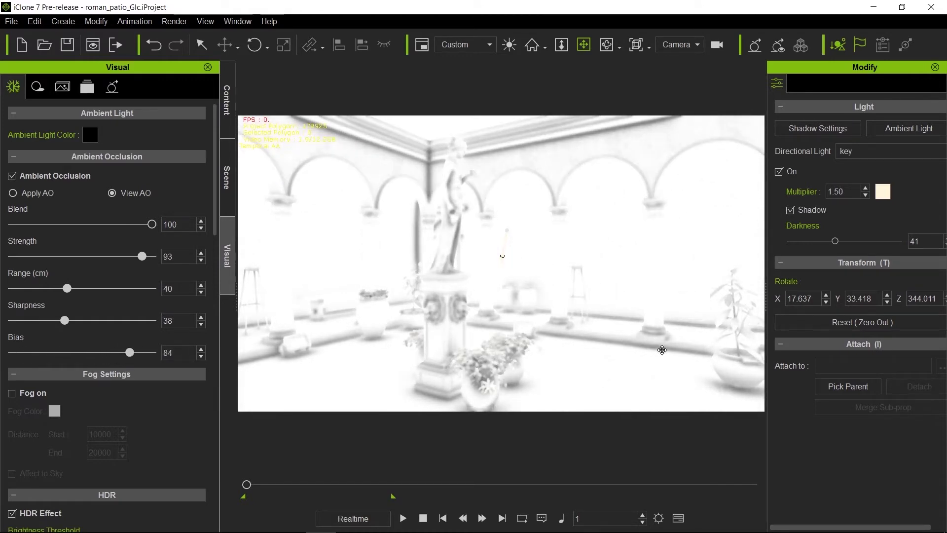
drag(130, 352, 36, 353)
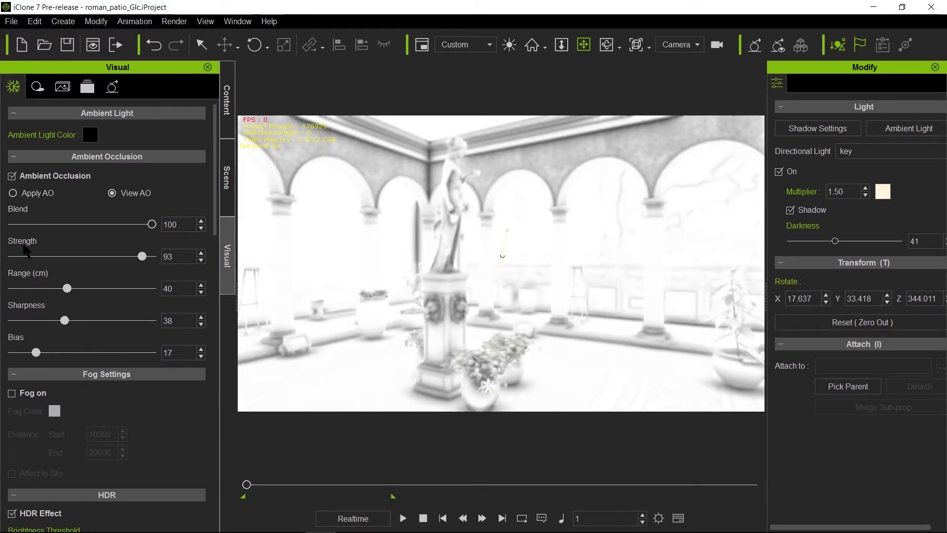
click(13, 193)
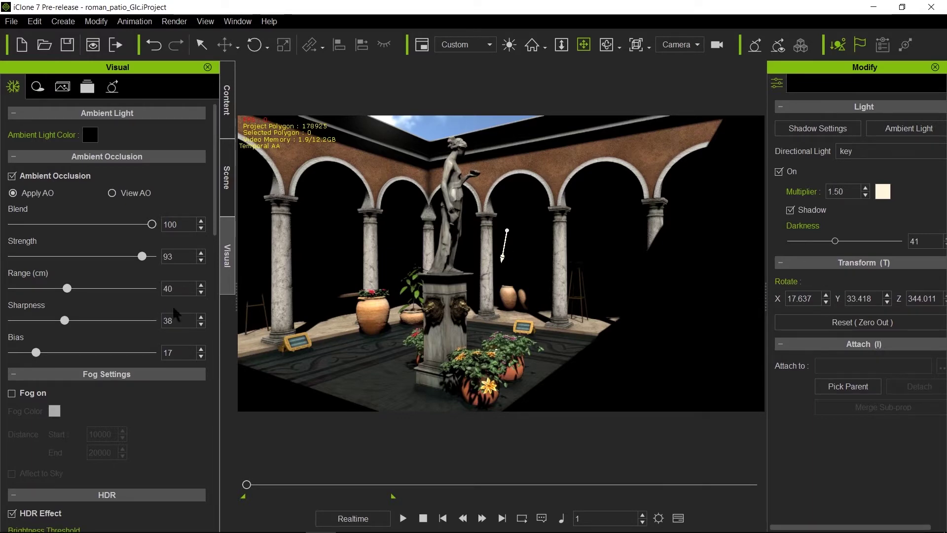
Step: Try rotating the key directional light to test other light directions in the patio
click(226, 185)
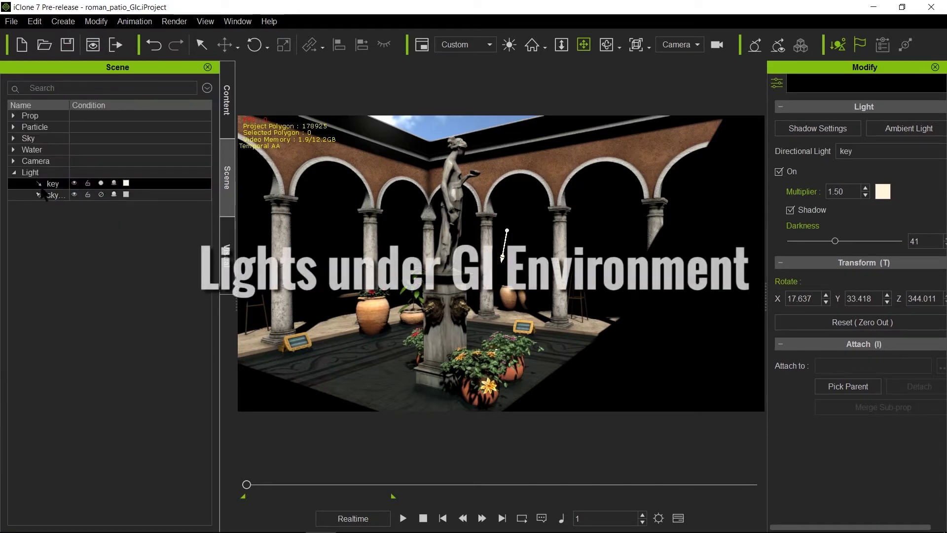
click(159, 185)
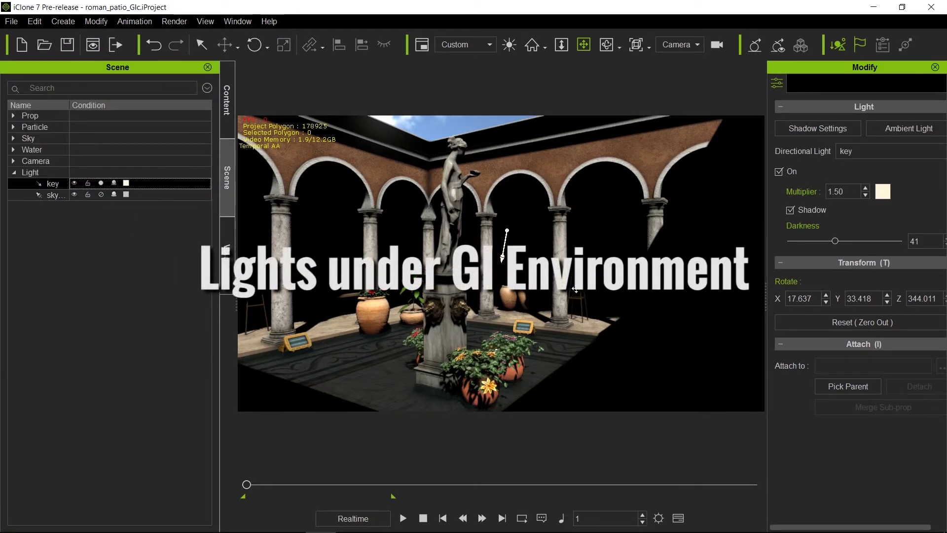
key(e)
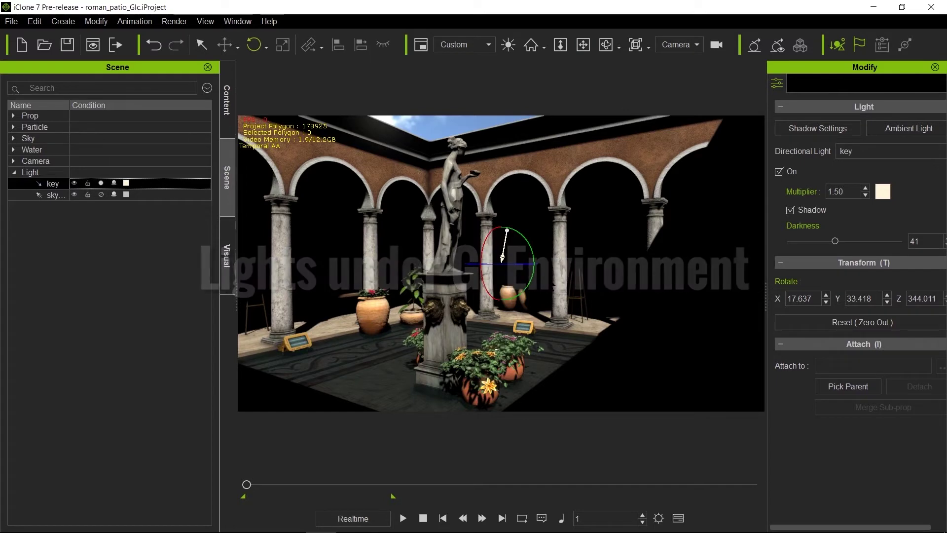
drag(529, 244, 497, 225)
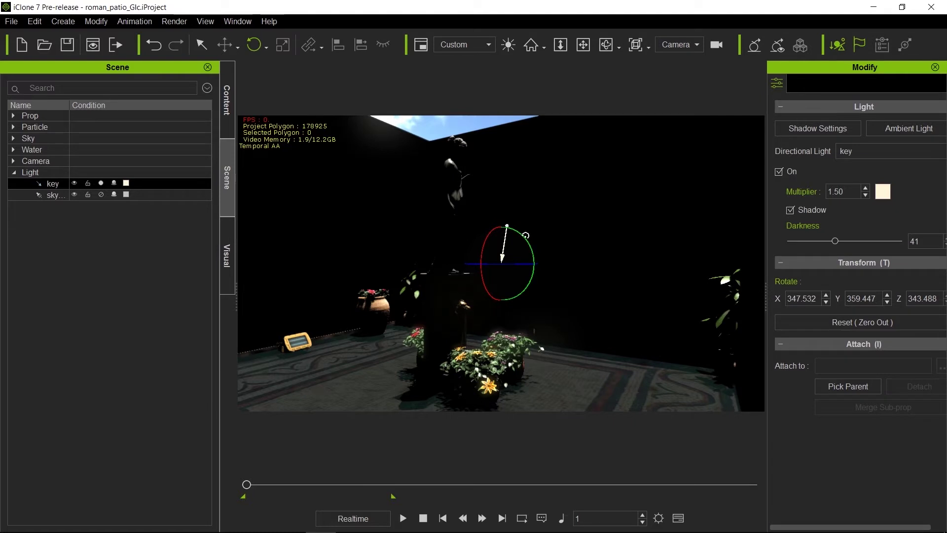
drag(533, 252, 525, 235)
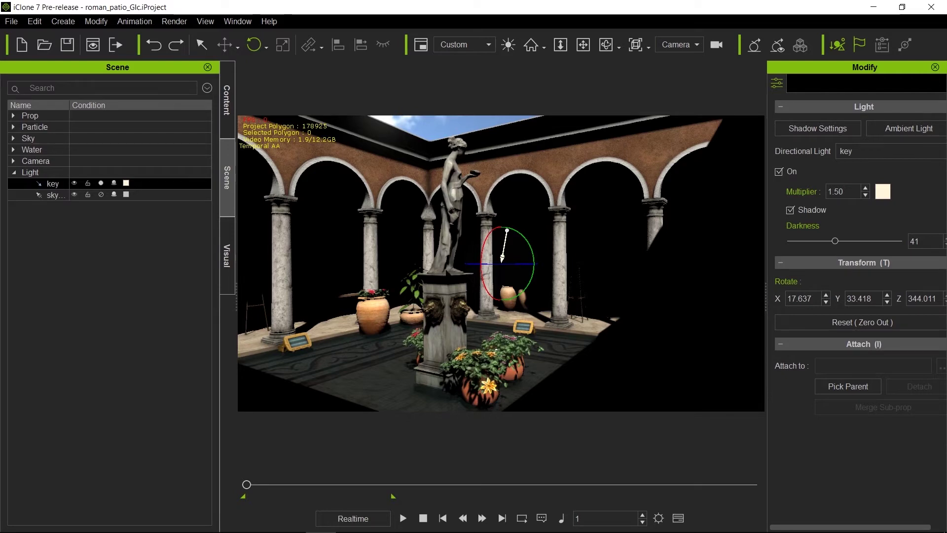
Step: Turn on the sky_fill spotlight while viewing it through the Preview camera, and return to the scene's Camera view
click(148, 195)
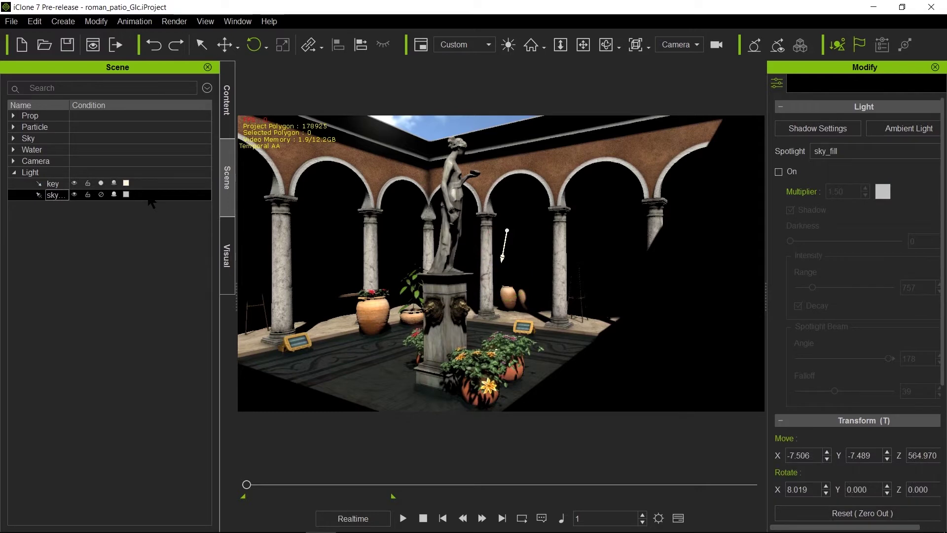
click(695, 44)
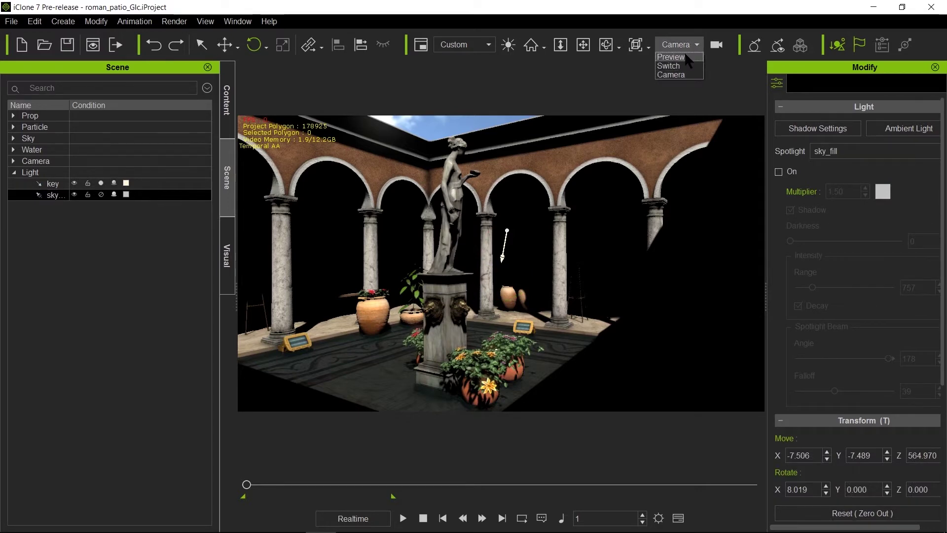
click(686, 57)
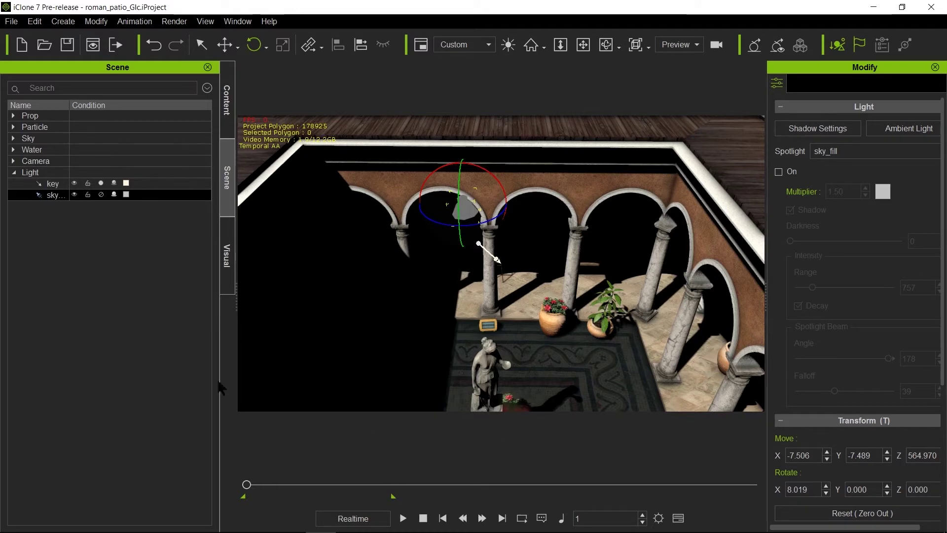
click(101, 195)
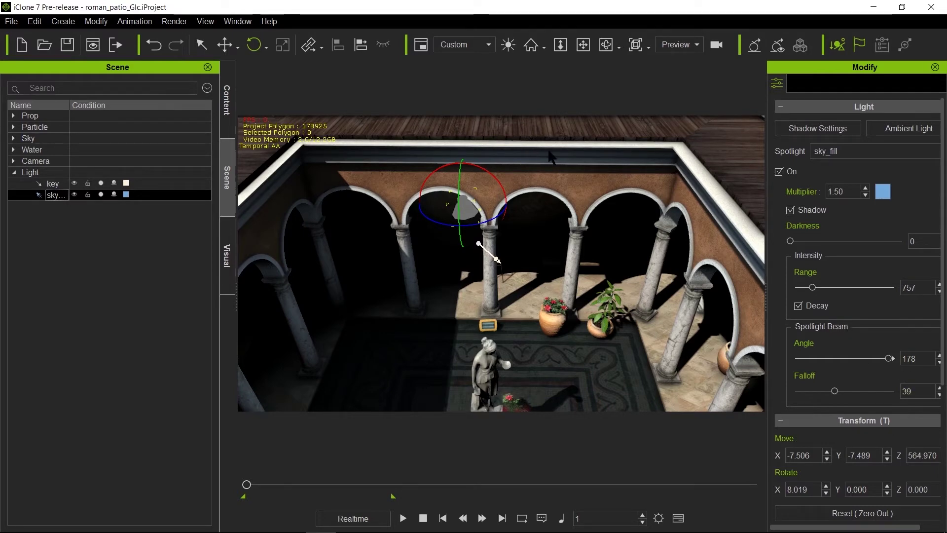
click(696, 44)
click(671, 74)
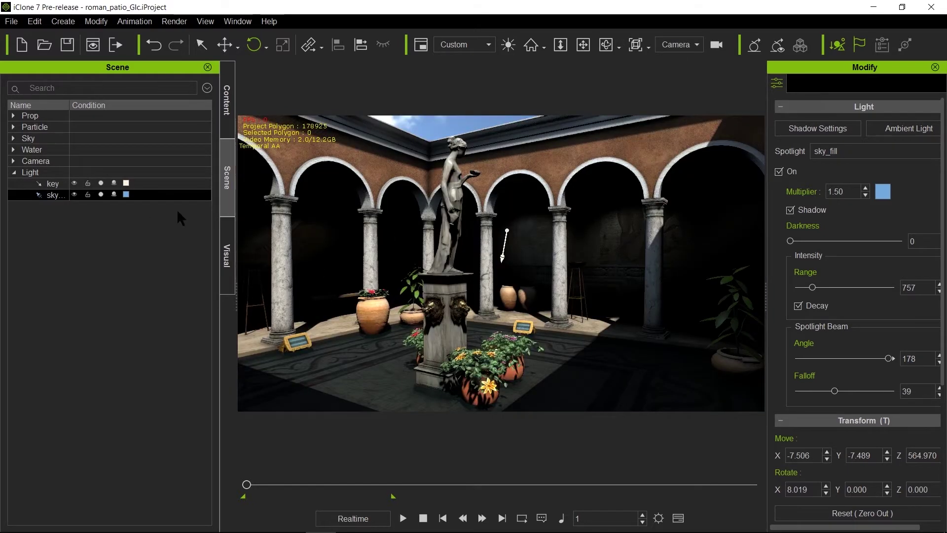
Step: Turn off the key directional light and select the sky_fill spotlight
ctrl+click(114, 184)
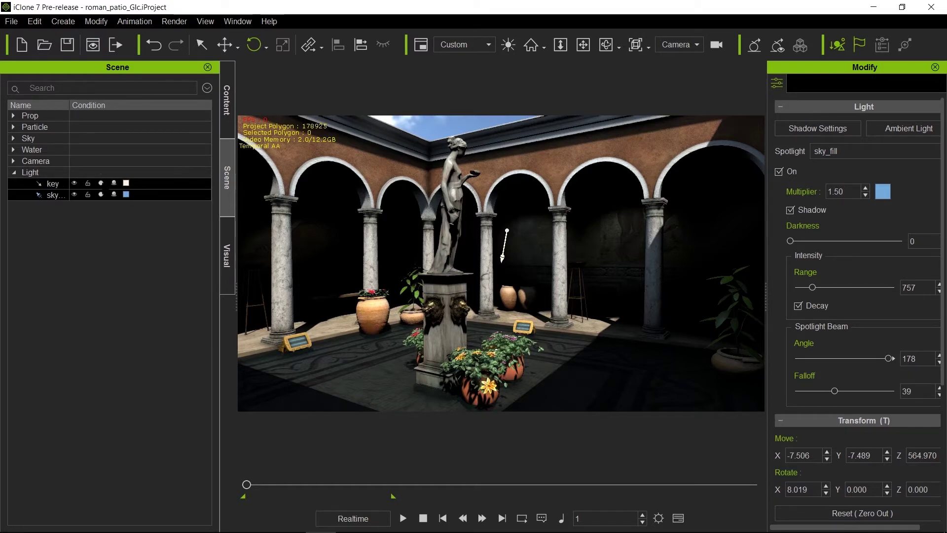
click(101, 183)
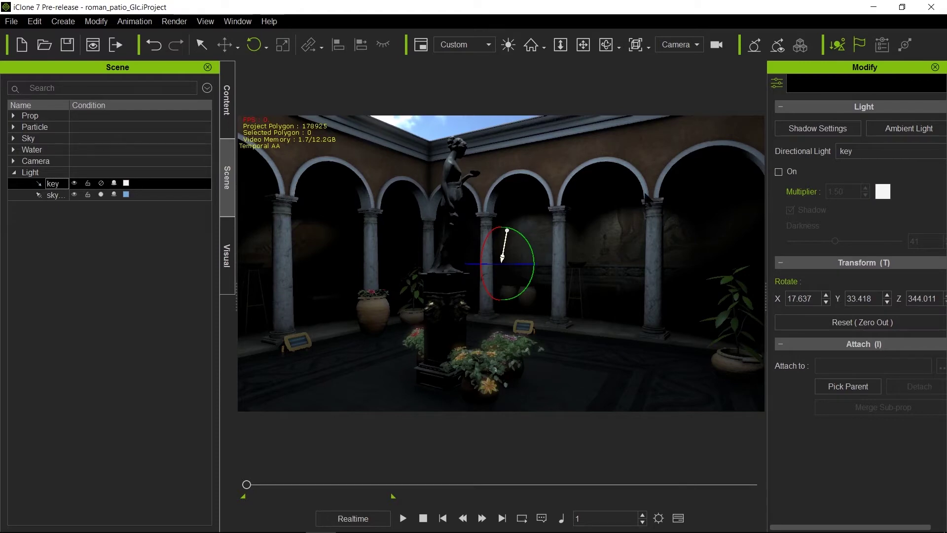
click(79, 196)
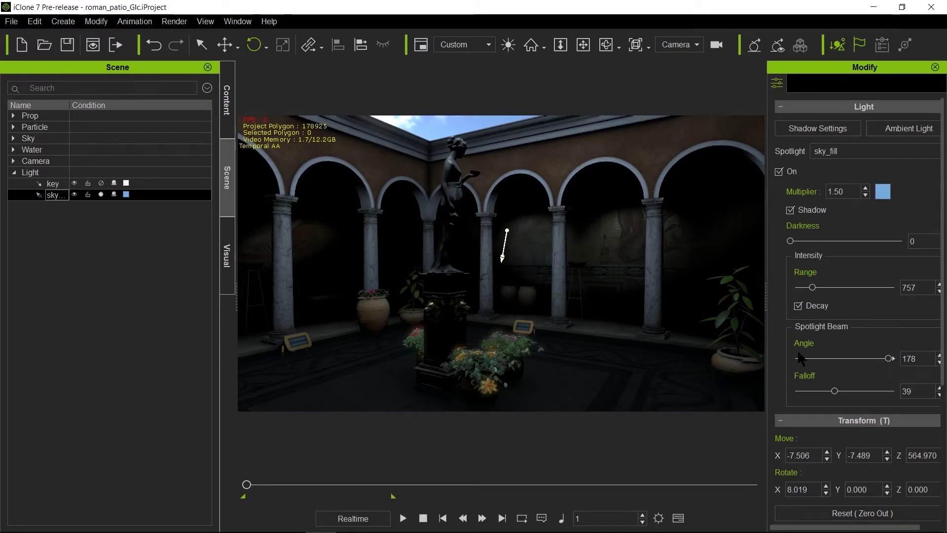
Step: Try a narrower beam angle of 122 on the sky_fill spotlight and set it back to 178
drag(888, 359, 872, 359)
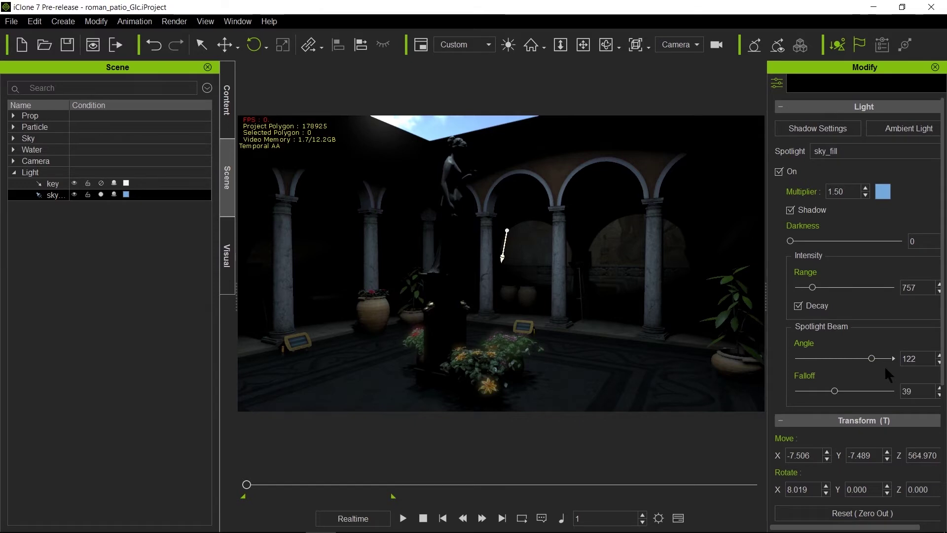
drag(872, 359, 903, 359)
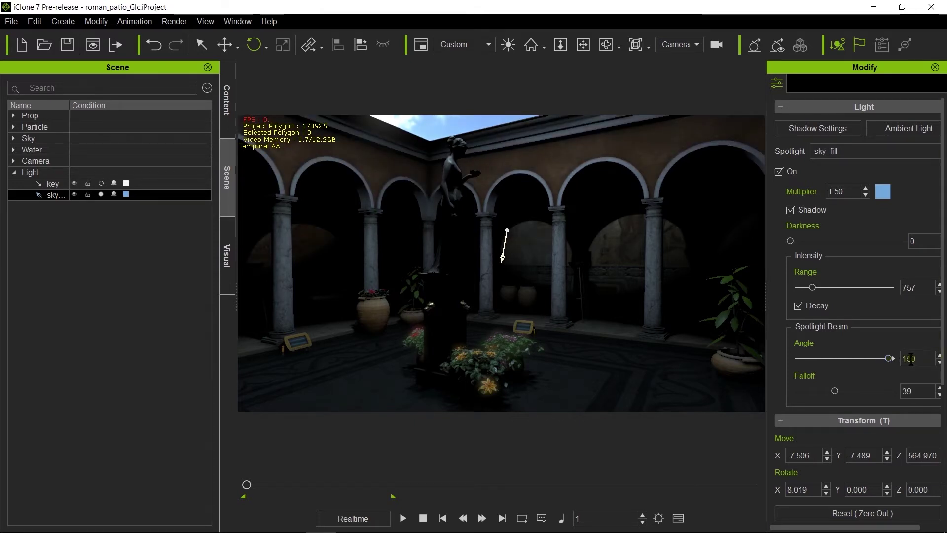
click(909, 360)
drag(910, 360, 930, 360)
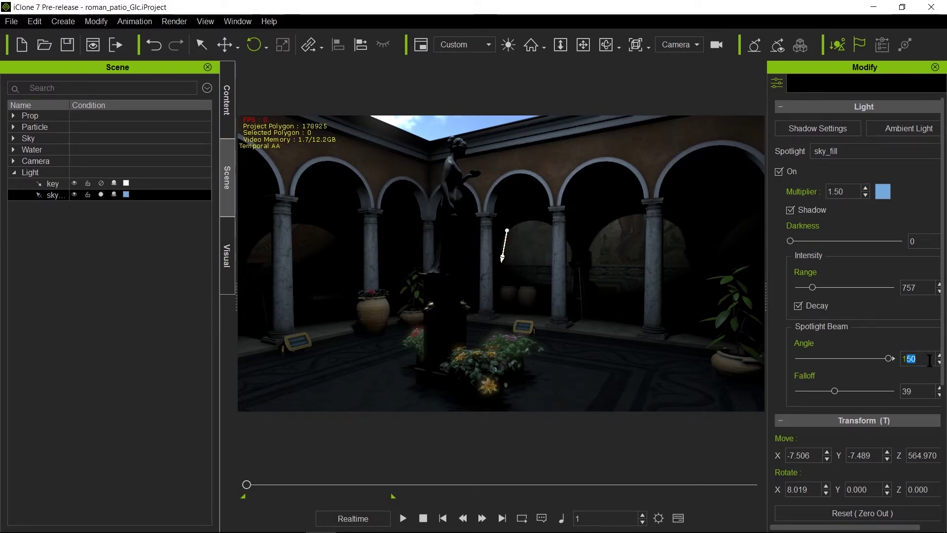
text(78)
key(Return)
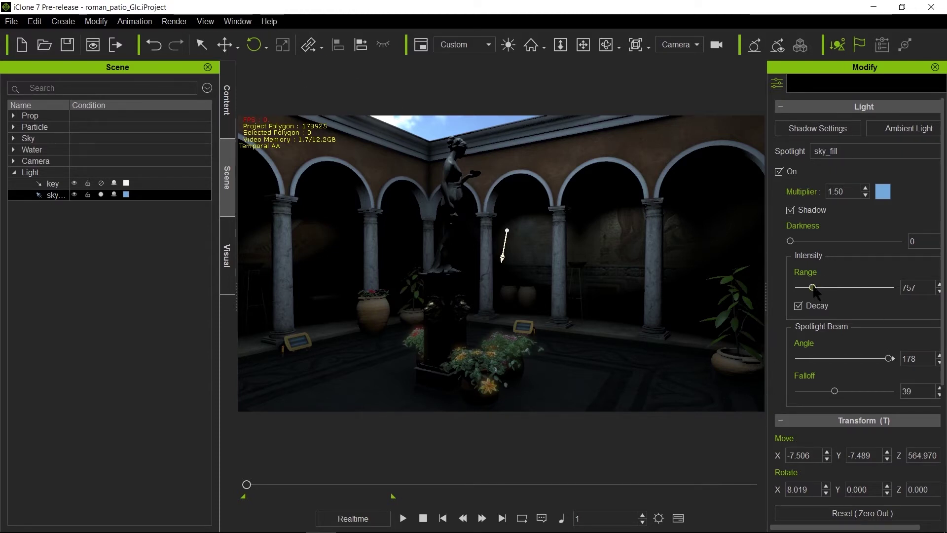
Step: Increase the sky_fill spotlight's intensity range to 3027
drag(813, 289, 860, 290)
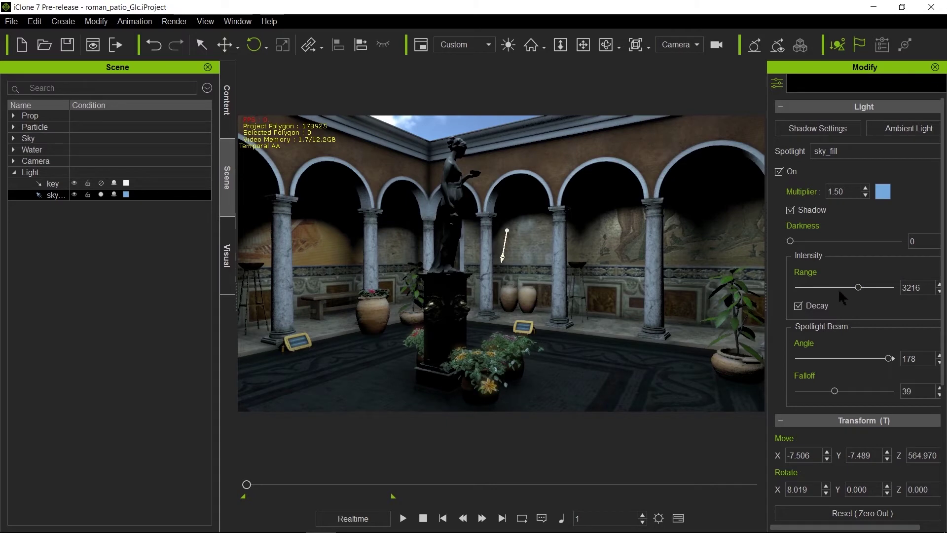
drag(858, 288, 854, 288)
Step: Toggle the key light on and off to compare the patio with and without it
click(52, 183)
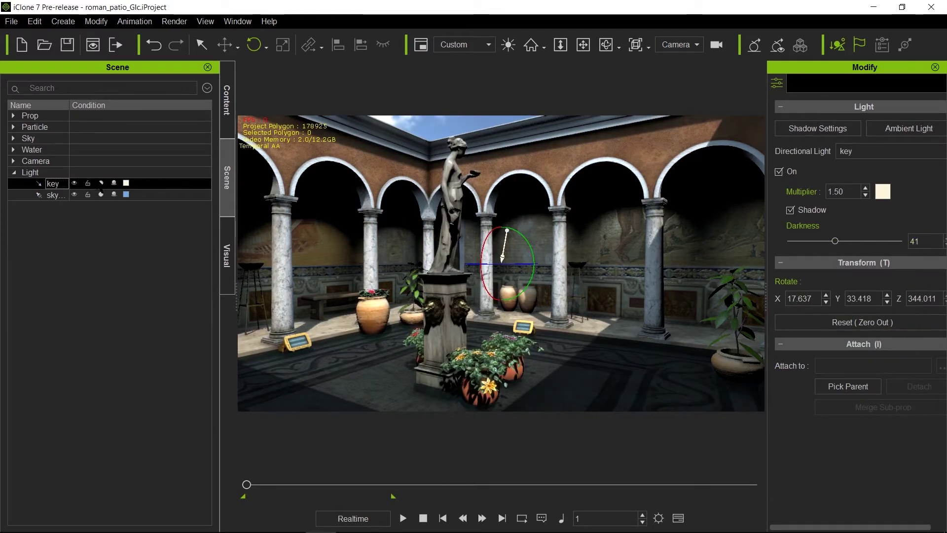
click(158, 198)
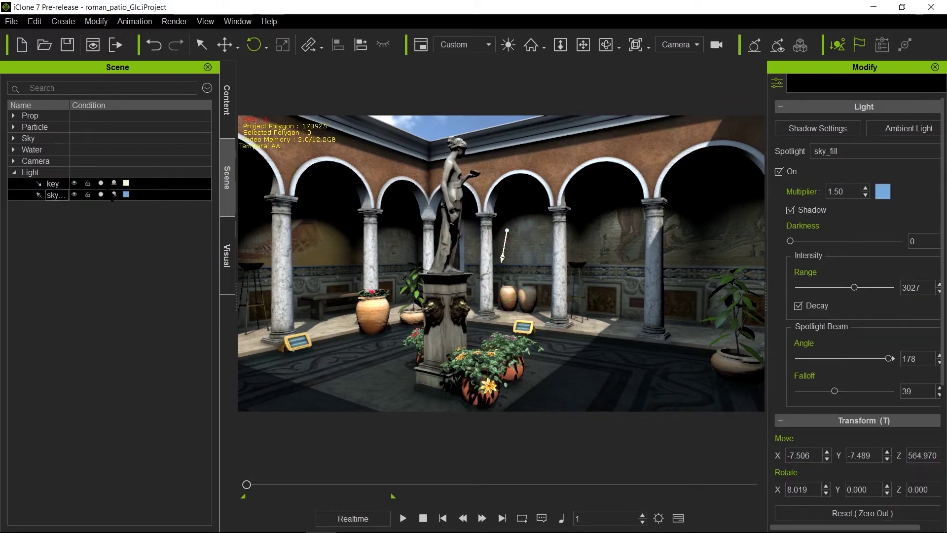
click(101, 184)
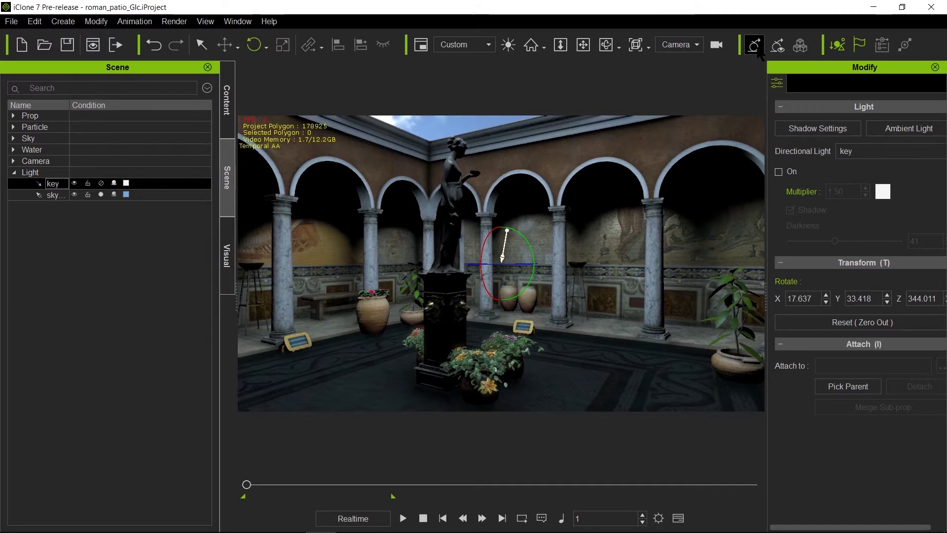
Step: Enable Global Illumination for the scene and show its effect in the viewport
click(776, 46)
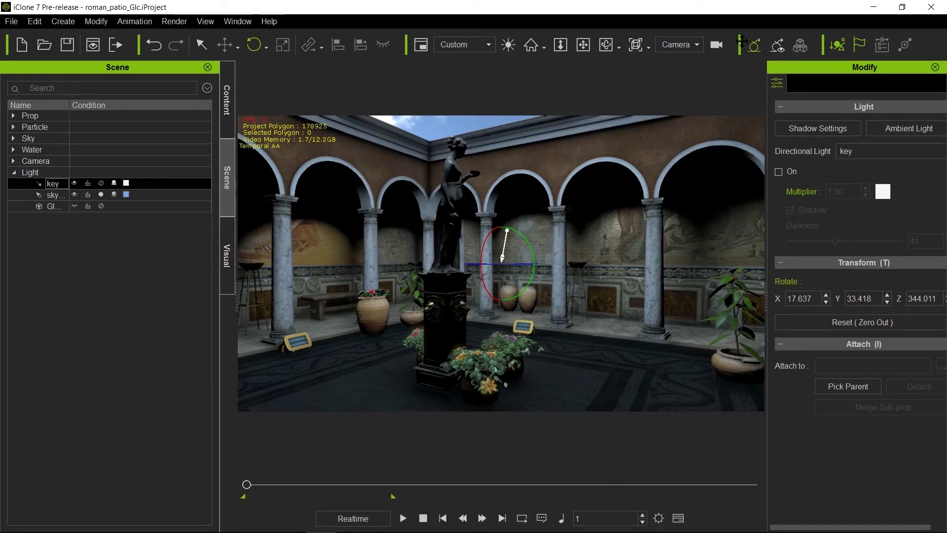
click(779, 47)
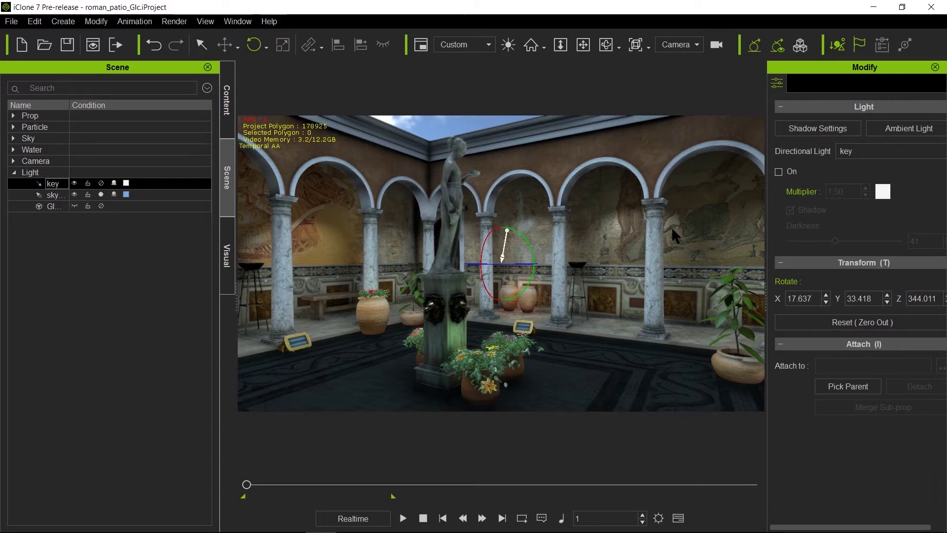
Step: Turn the key light back on and toggle Global Illumination off and on to compare the patio with and without it
click(101, 183)
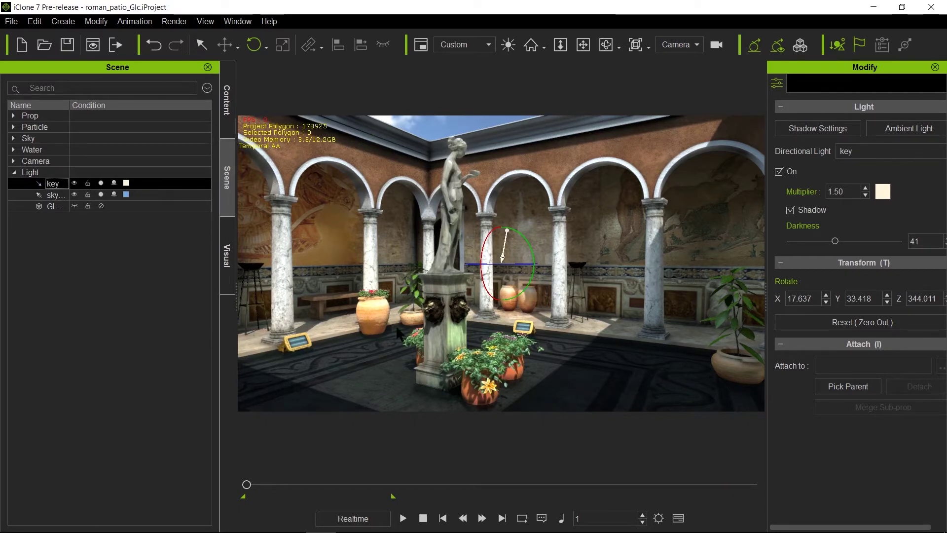
click(778, 45)
click(779, 45)
click(778, 47)
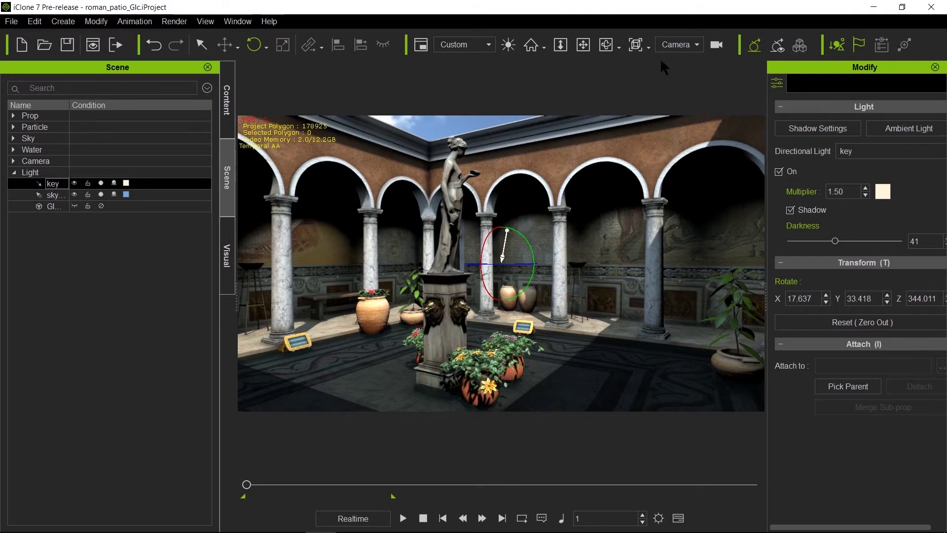
click(777, 45)
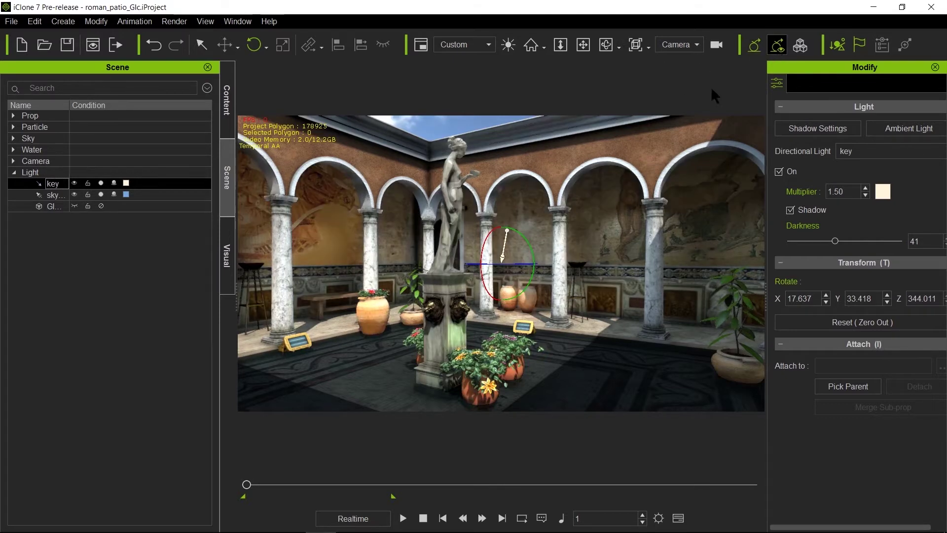
Step: Raise the GI Light Bounce Strength of the RP_Floor prop's tiling material to 2.7
click(334, 326)
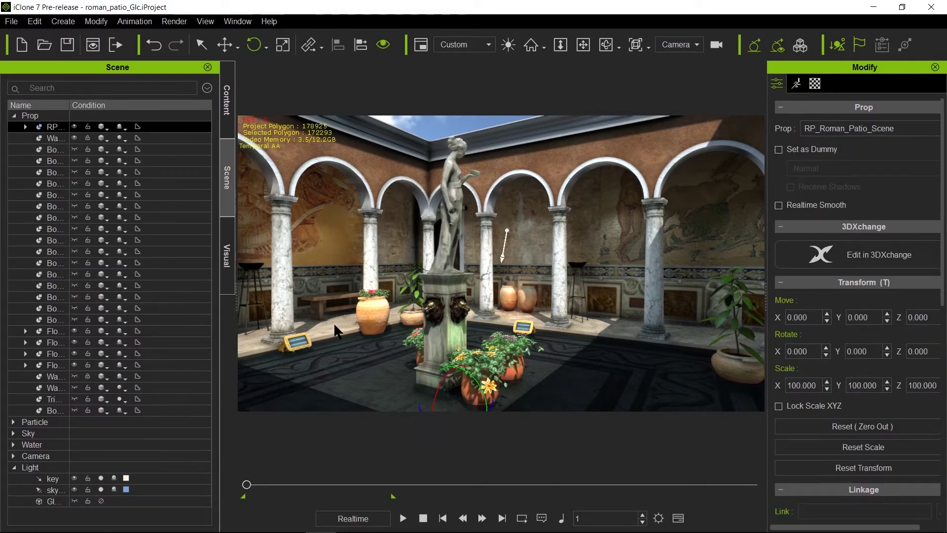
click(335, 324)
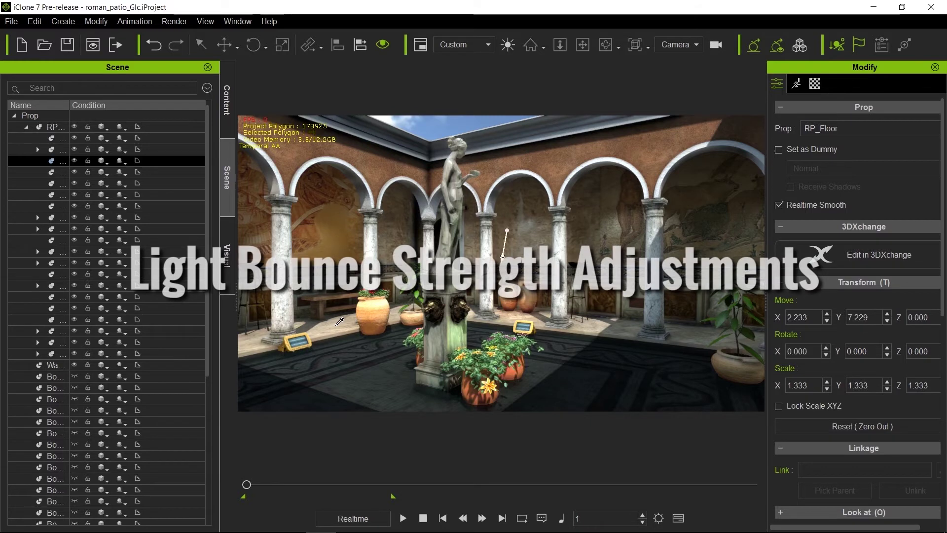
click(815, 84)
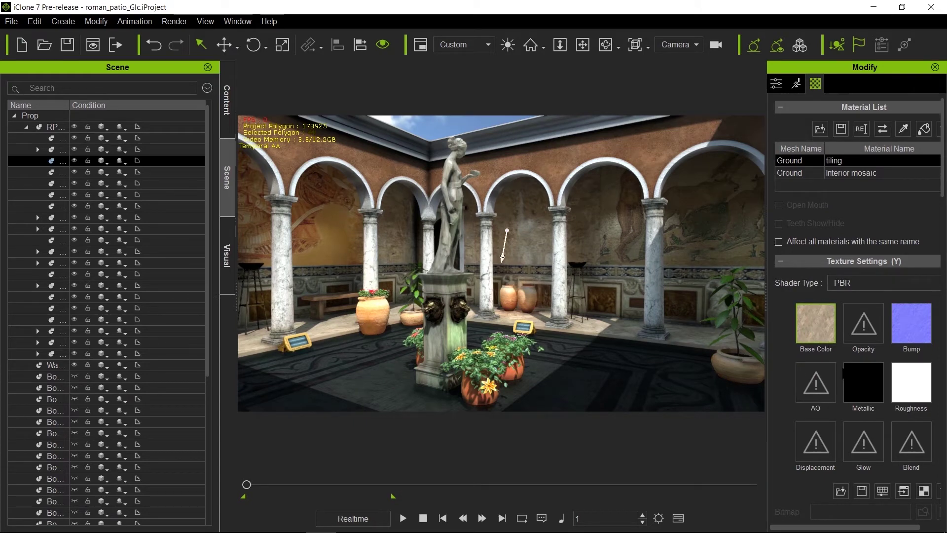
scroll(839, 363, down, 5)
scroll(843, 369, down, 10)
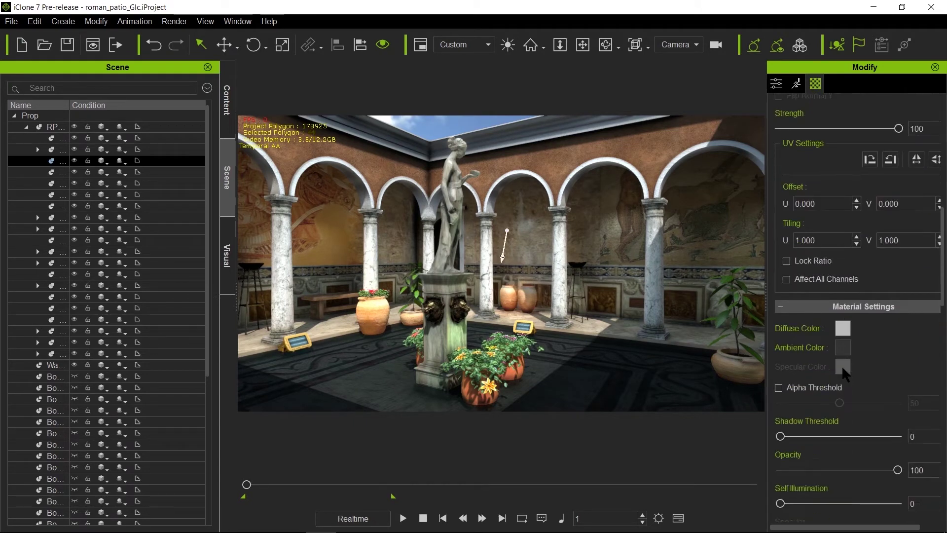
scroll(843, 369, down, 3)
scroll(843, 369, down, 9)
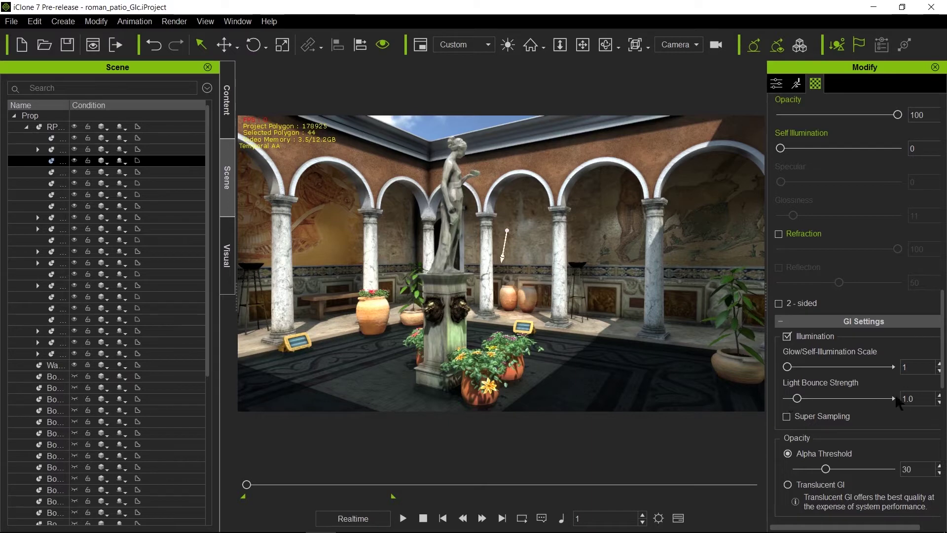
drag(797, 398, 830, 398)
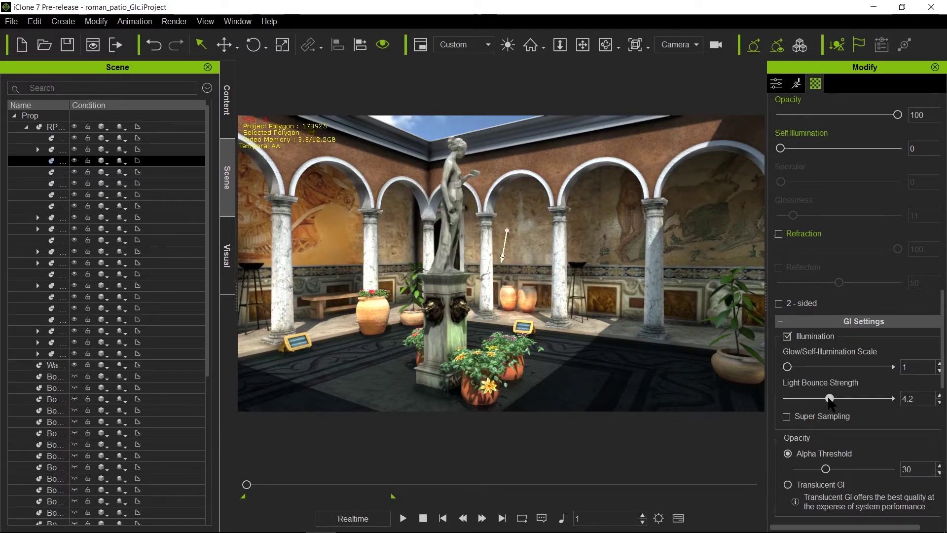
drag(830, 398, 828, 398)
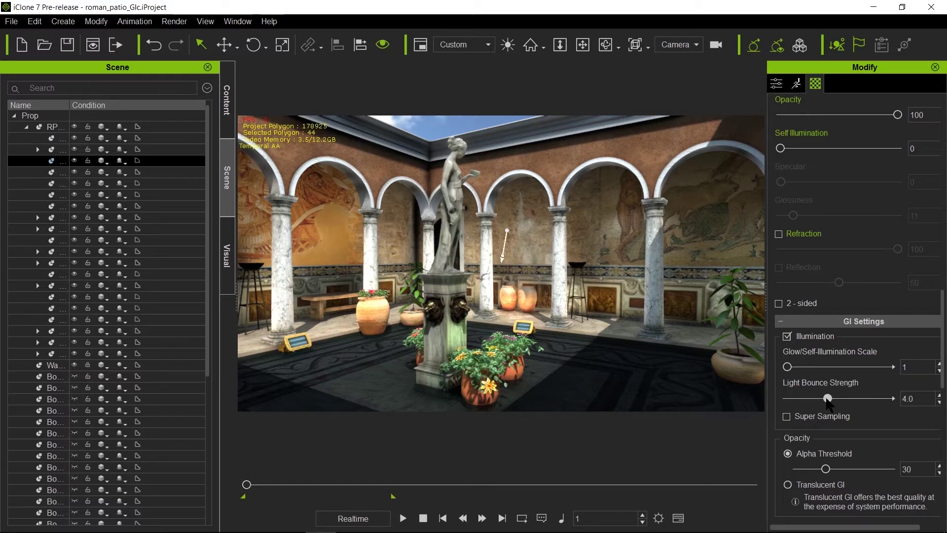
drag(828, 398, 818, 399)
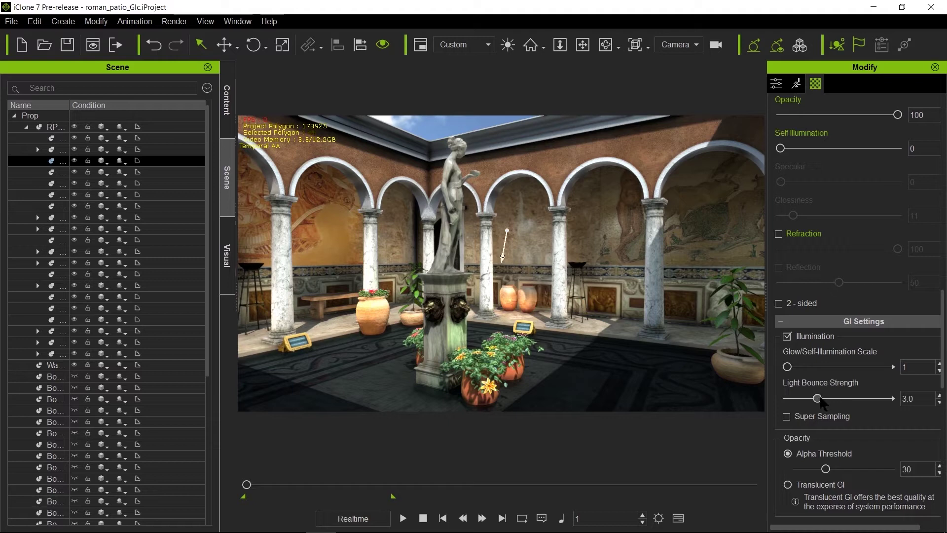
drag(817, 399, 814, 399)
Step: Try Global Illumination's diffuse Shadow Details at 0.1 and settle on 7.6
click(230, 254)
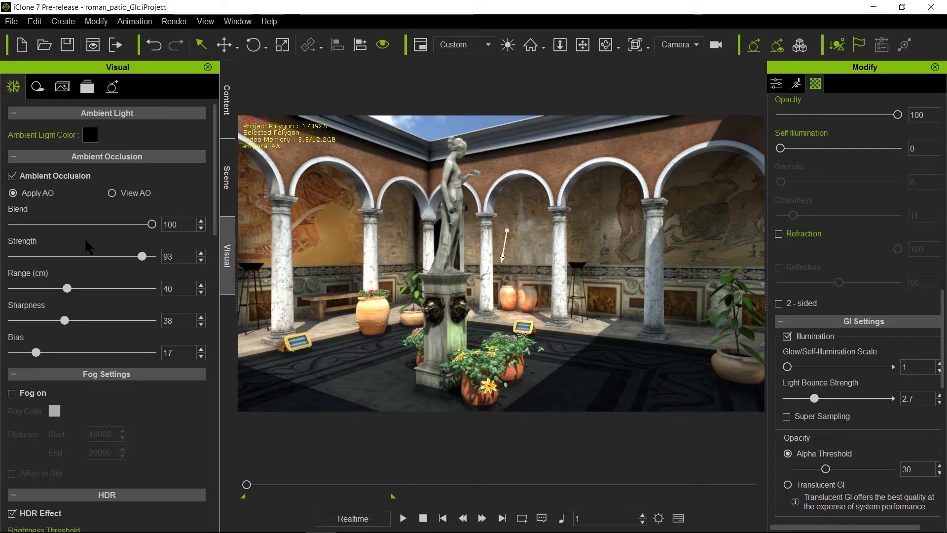
click(112, 87)
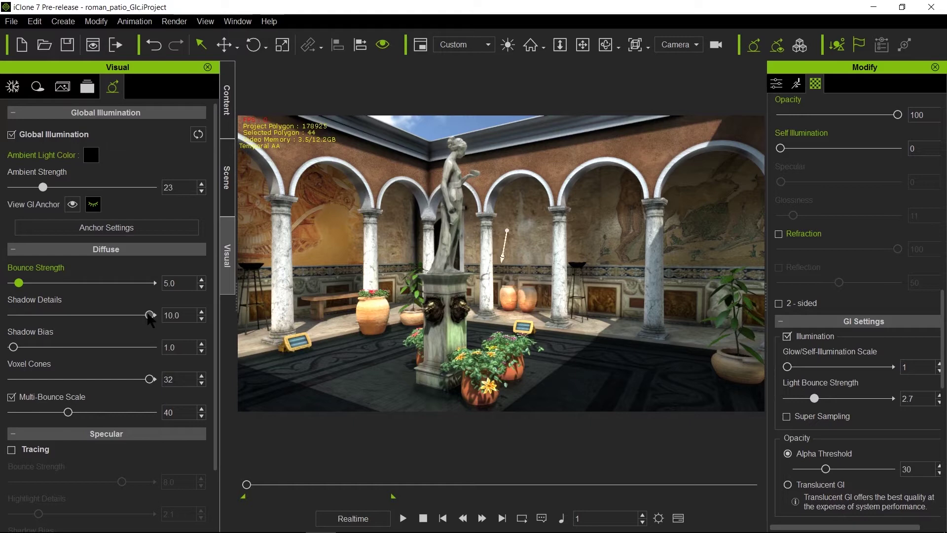
drag(149, 315, 3, 318)
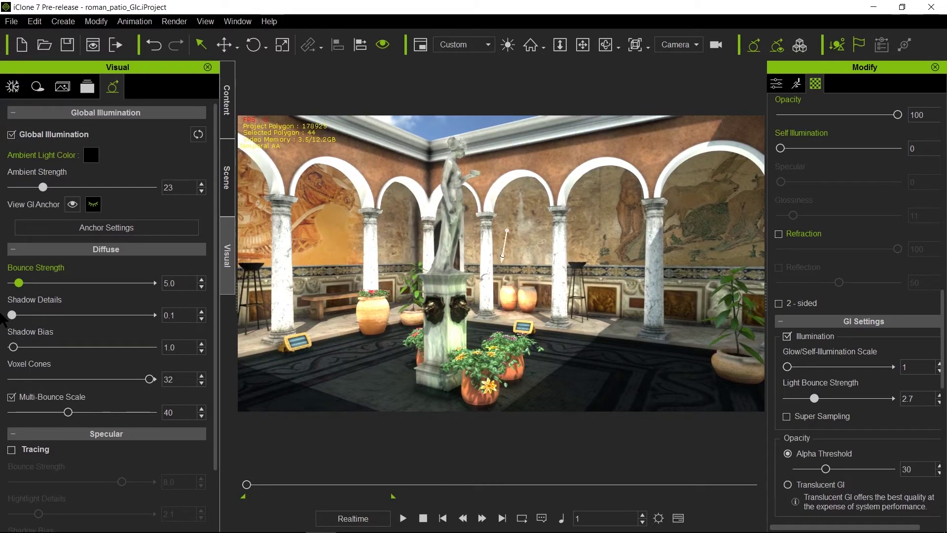
drag(2, 319, 114, 324)
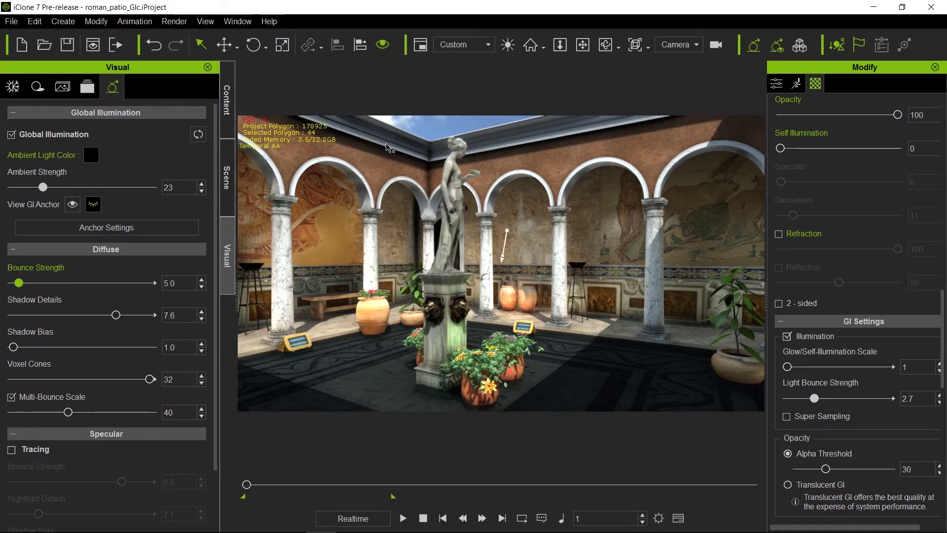
Step: Collapse the Roman patio prop in the scene list and widen the Name column to read the full object names
click(227, 182)
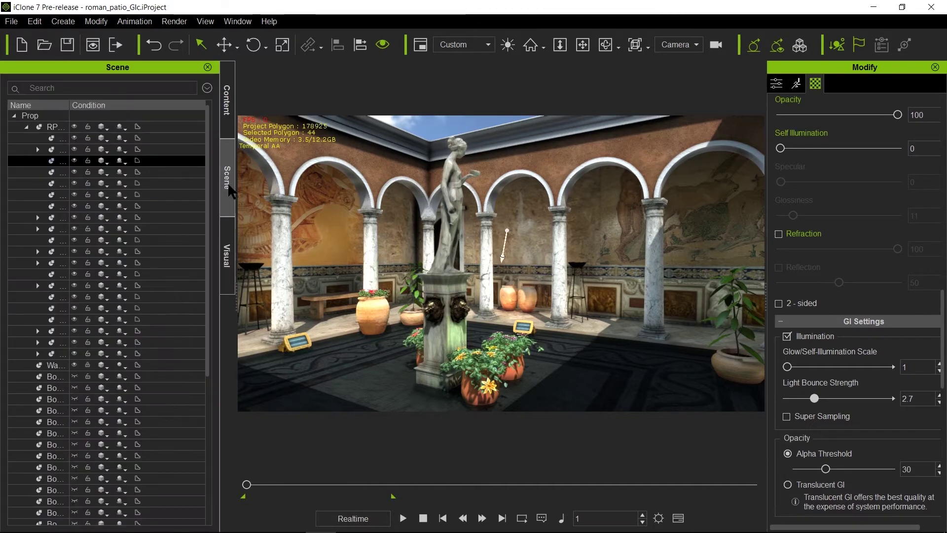
click(26, 127)
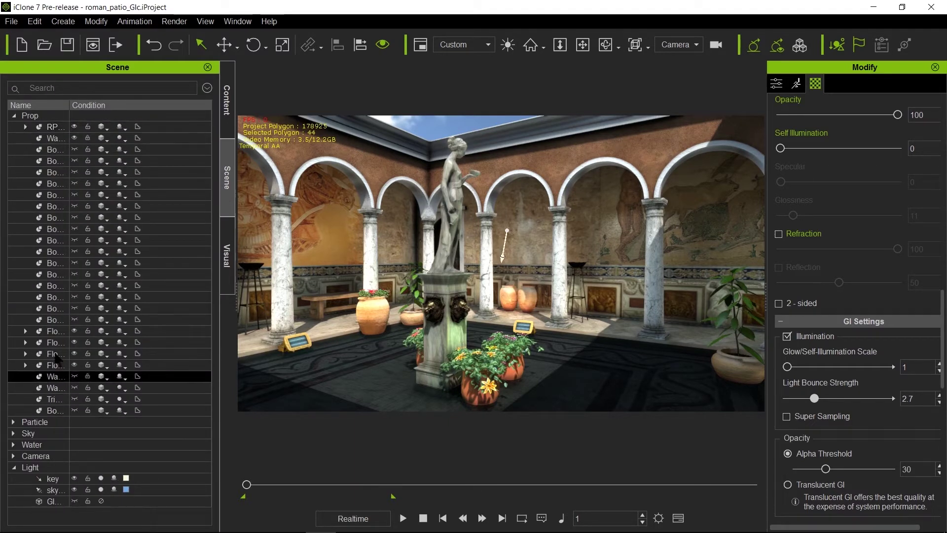
drag(71, 104, 131, 104)
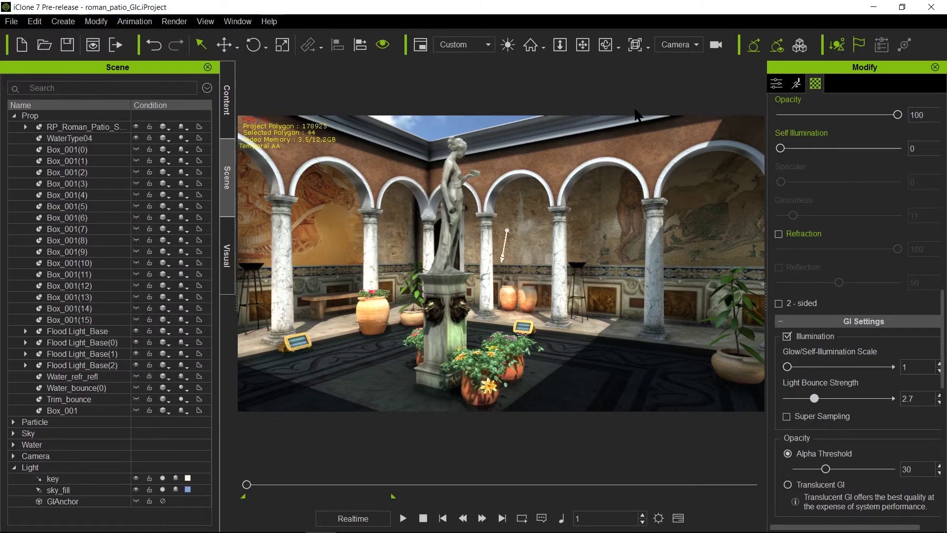
click(64, 22)
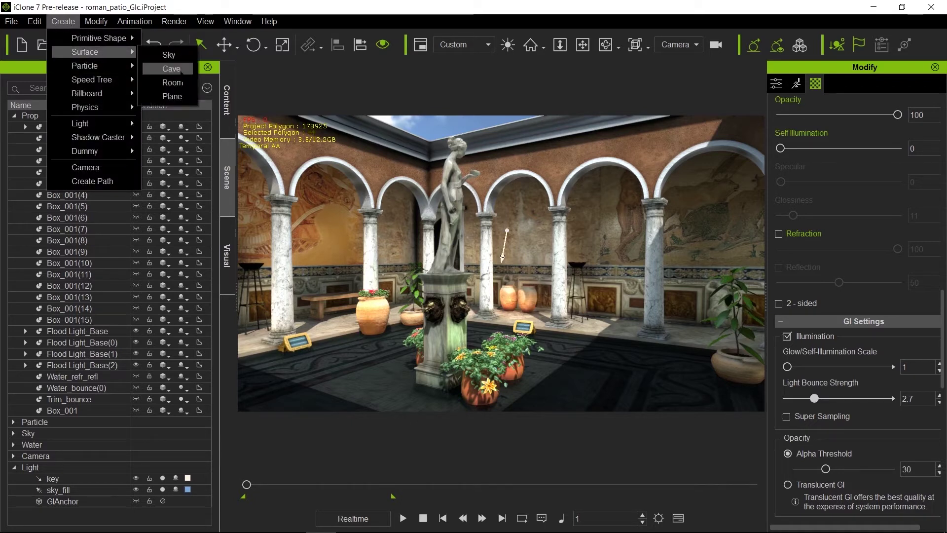
click(427, 9)
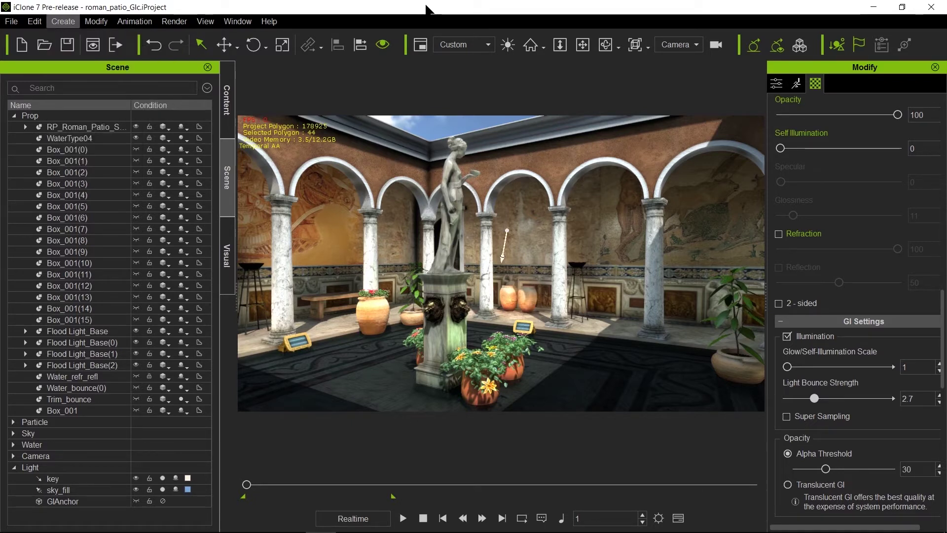
Step: Unhide the Trim_bounce prop while viewing the patio through the Preview camera, and return to the scene's Camera view
click(700, 45)
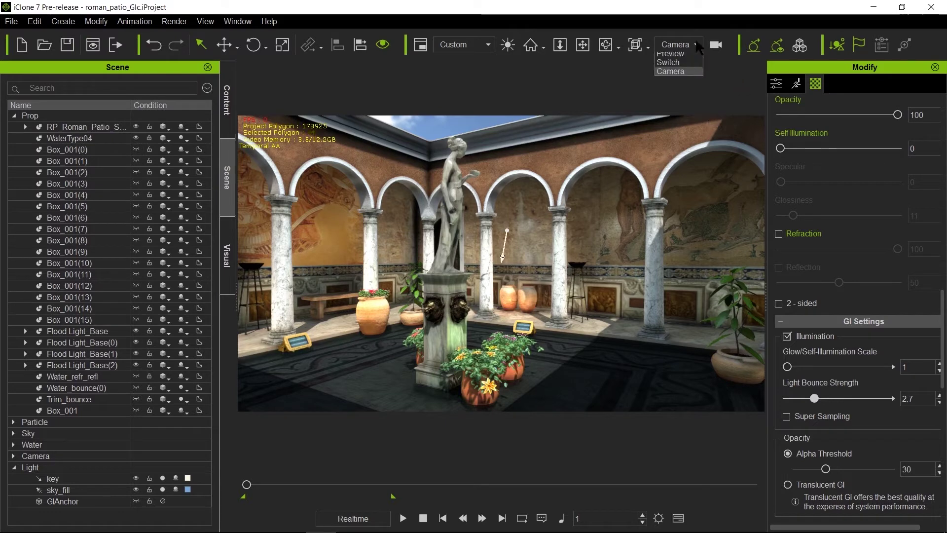
click(694, 52)
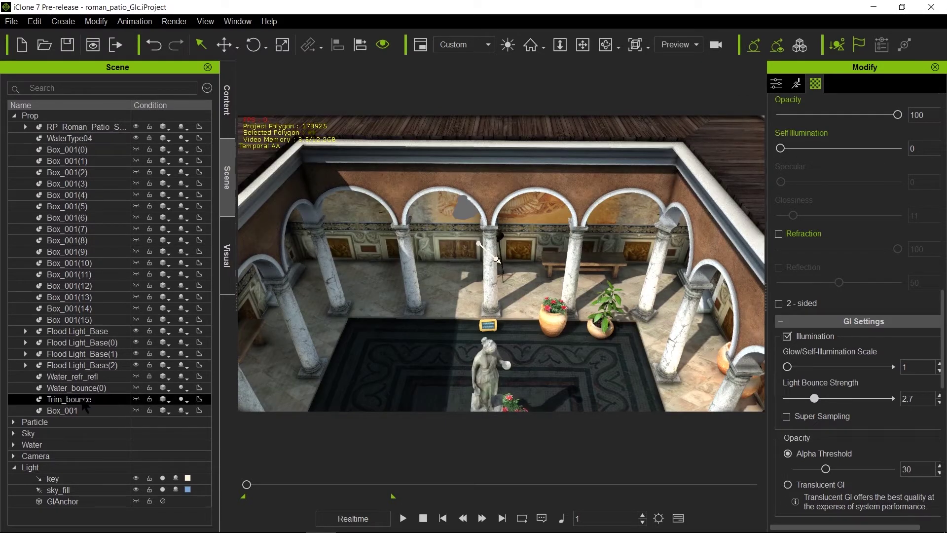
click(136, 399)
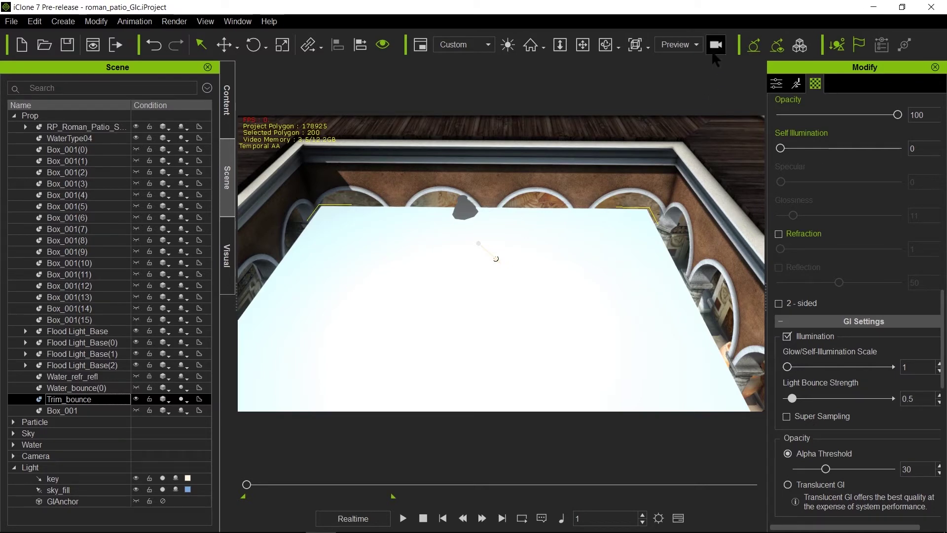
click(696, 45)
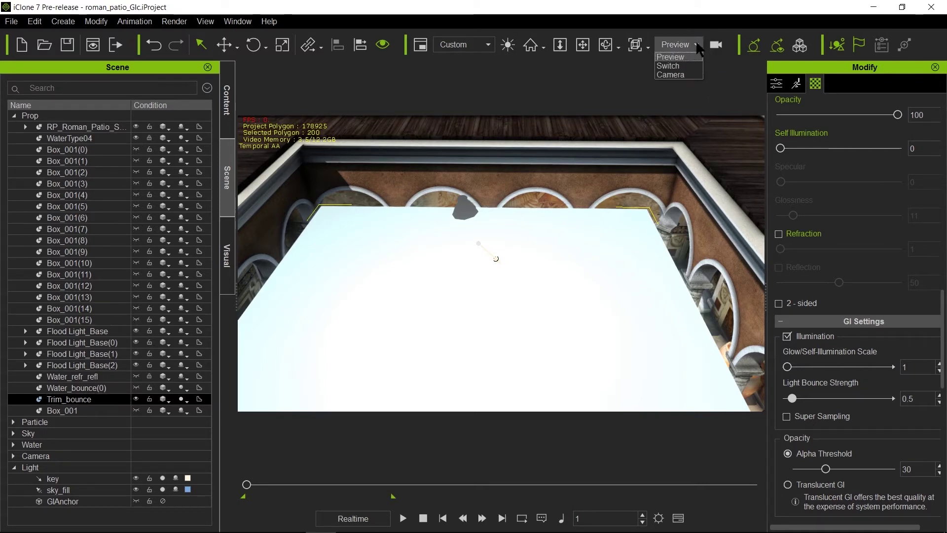
click(688, 74)
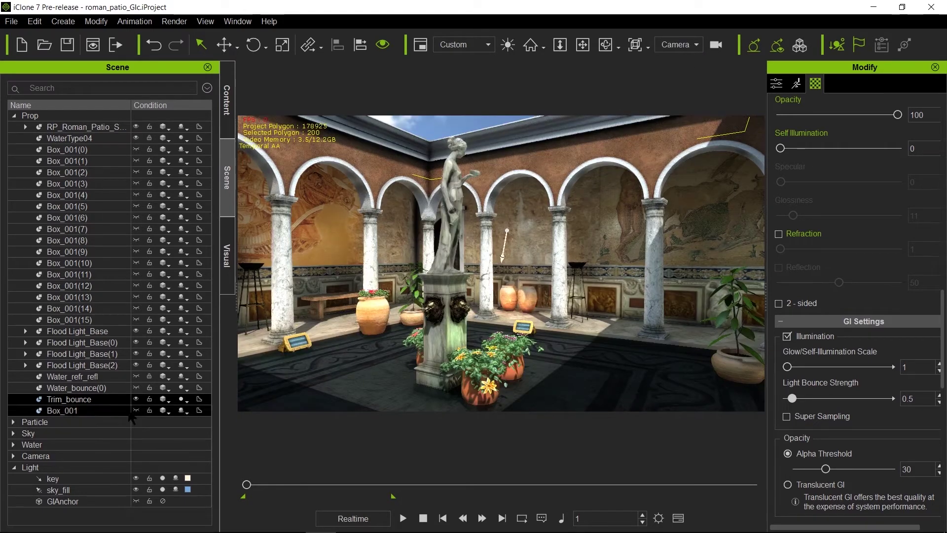
Step: Toggle Trim_bounce's visibility to compare, and try its Light Bounce Strength at 6.9 before restoring it to 0.5
click(136, 397)
click(137, 398)
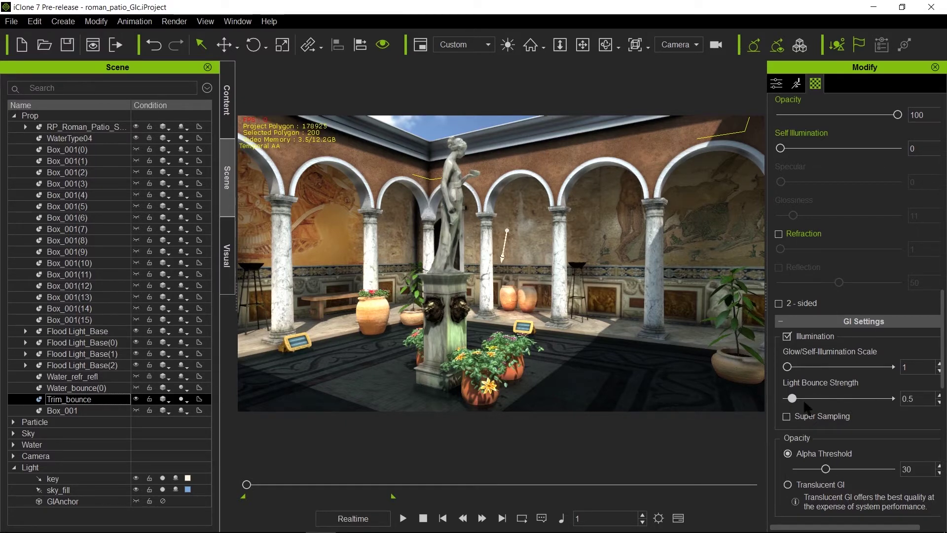
drag(791, 399, 857, 400)
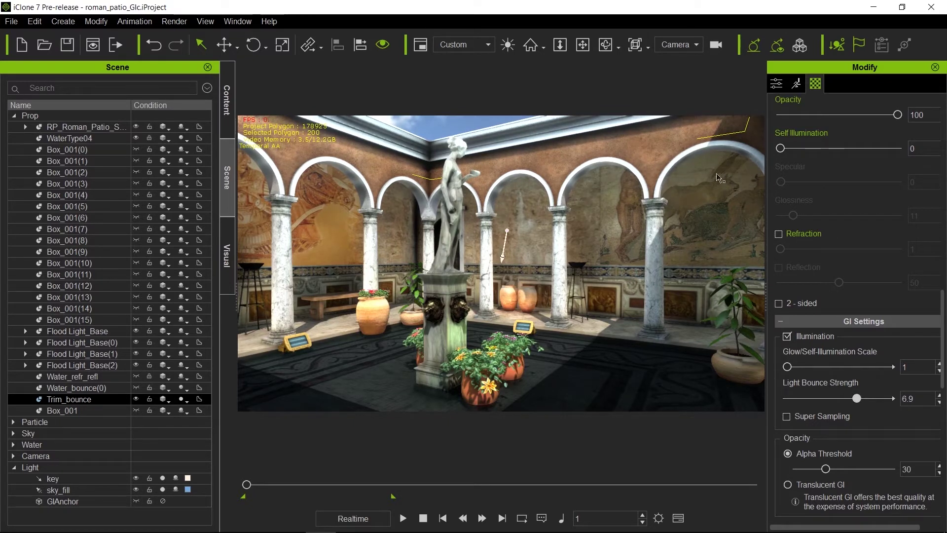
drag(857, 398, 793, 398)
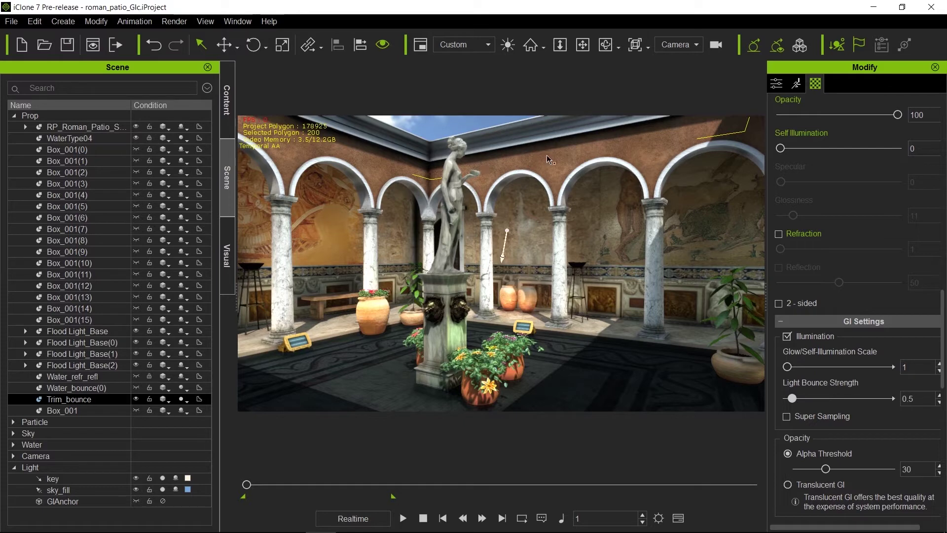
Step: Set the Trim_bounce prop as a dummy in Emit GI mode, check it through the Preview camera and return to the Camera view
click(777, 83)
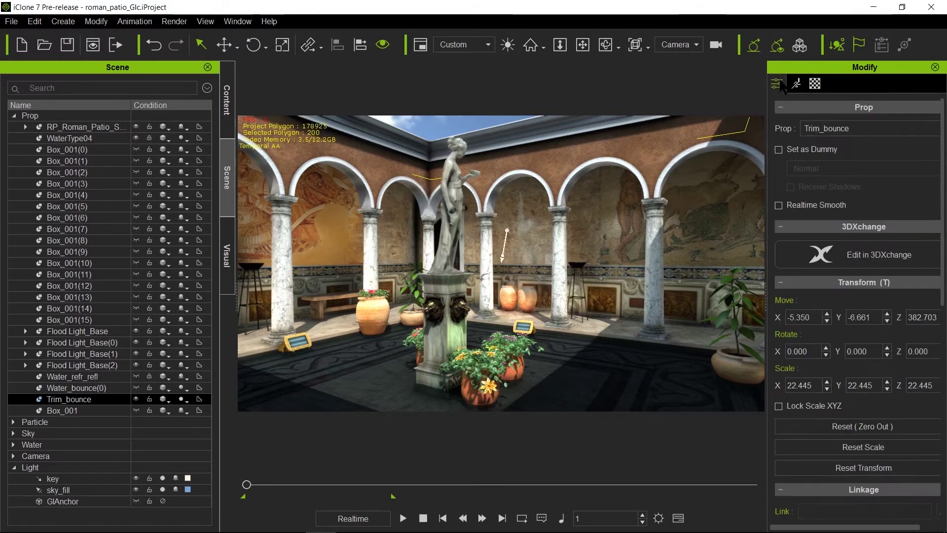
click(779, 149)
click(823, 168)
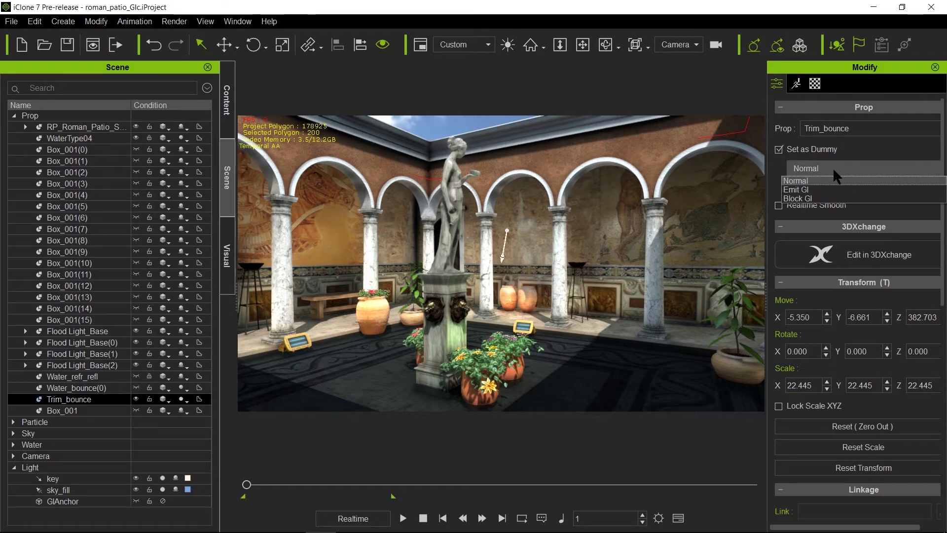
click(823, 190)
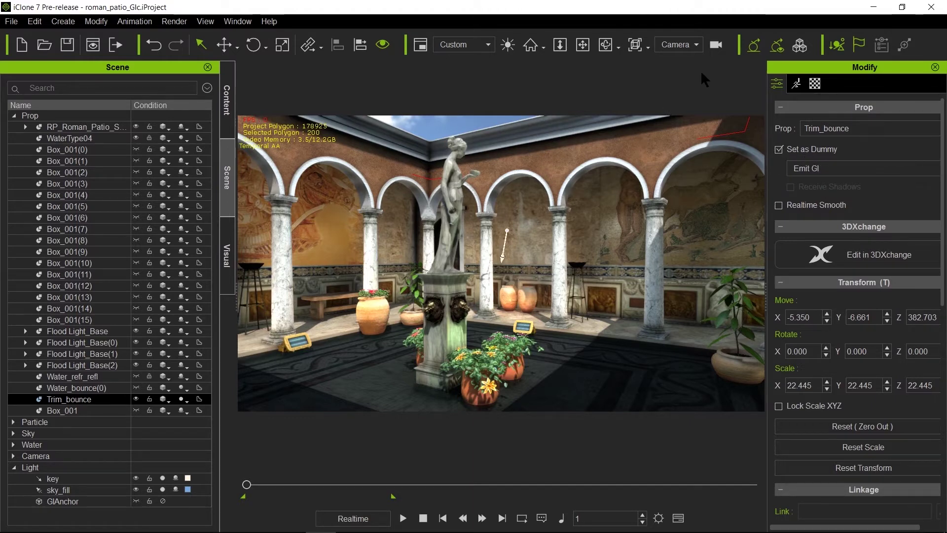
click(695, 45)
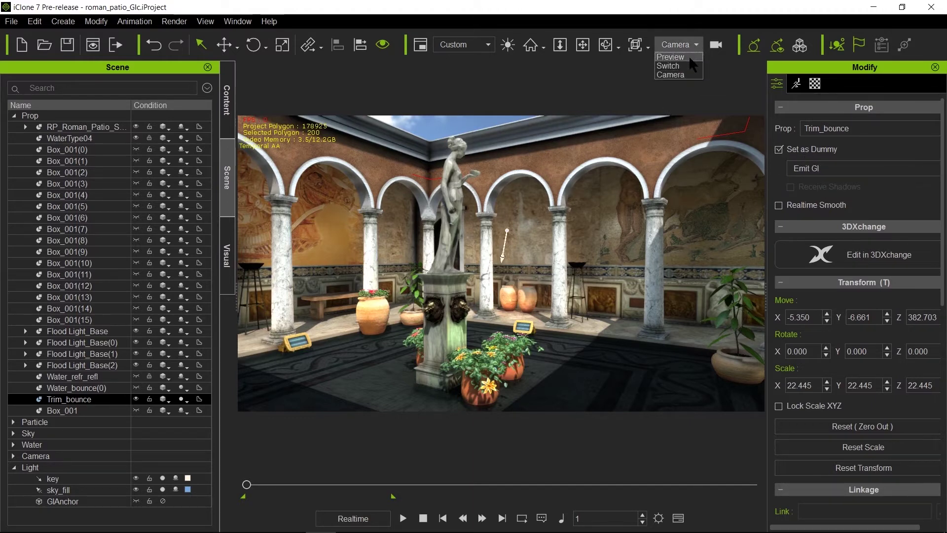
click(688, 55)
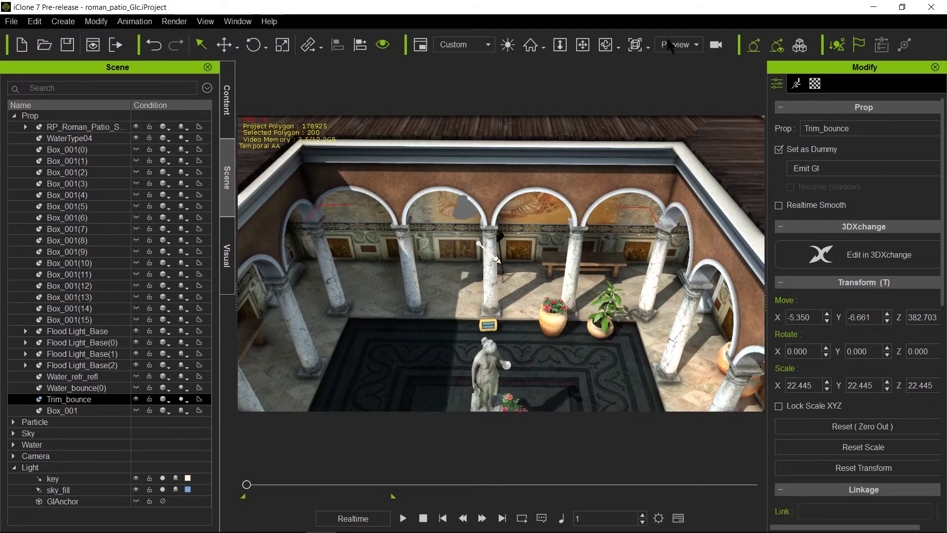
click(698, 41)
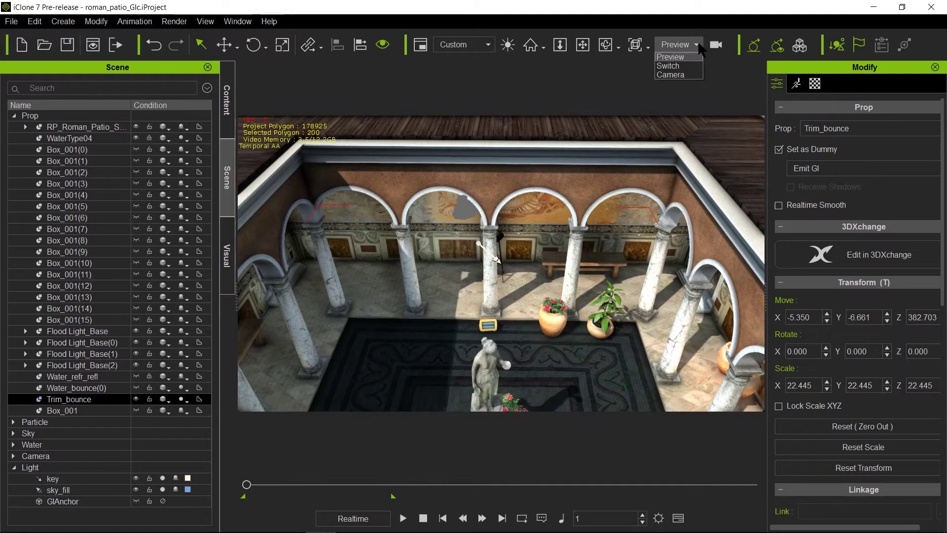
click(689, 73)
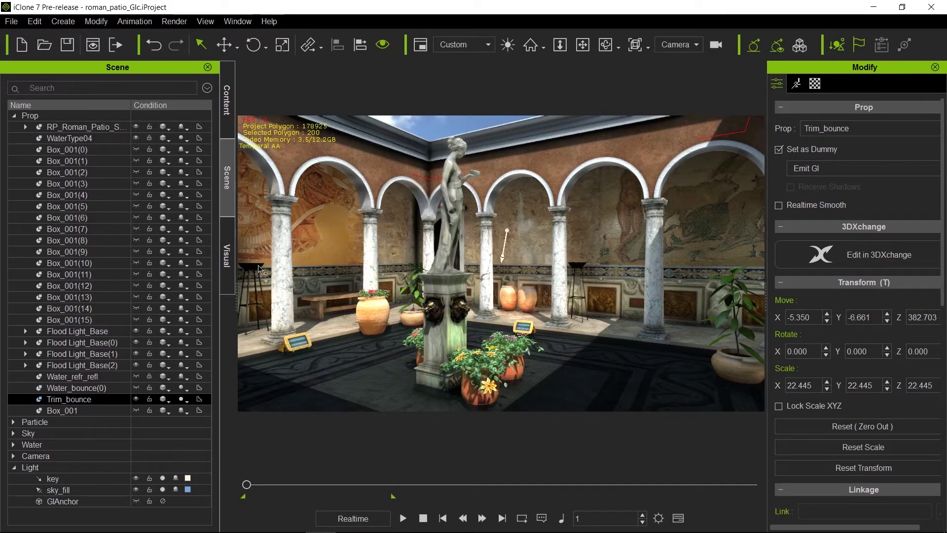
Step: Select the WaterType04 prop and toggle its visibility to compare the patio with and without the water surface
click(136, 400)
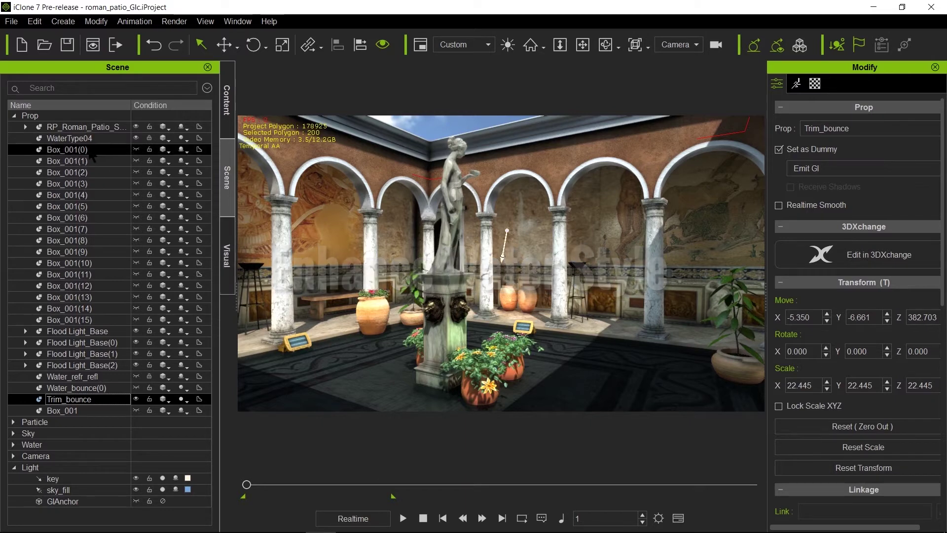
click(100, 139)
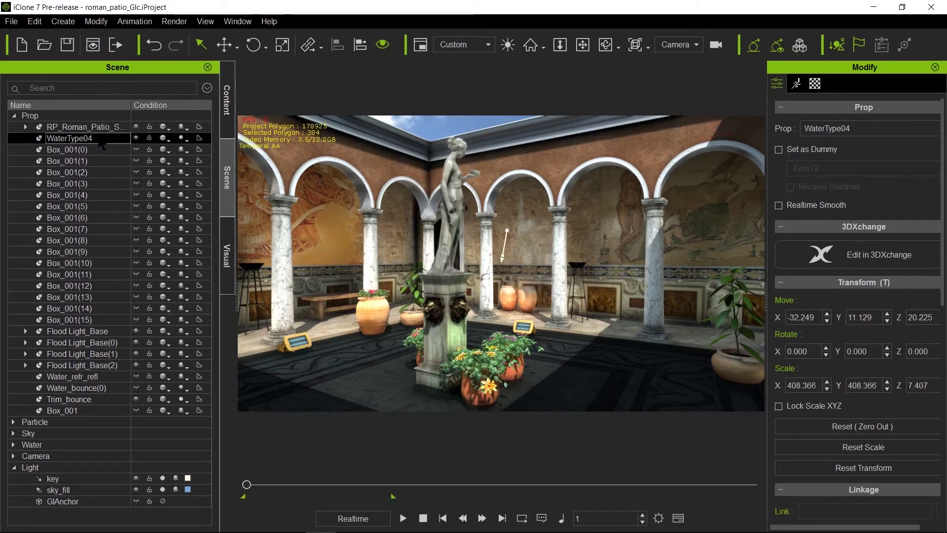
click(137, 139)
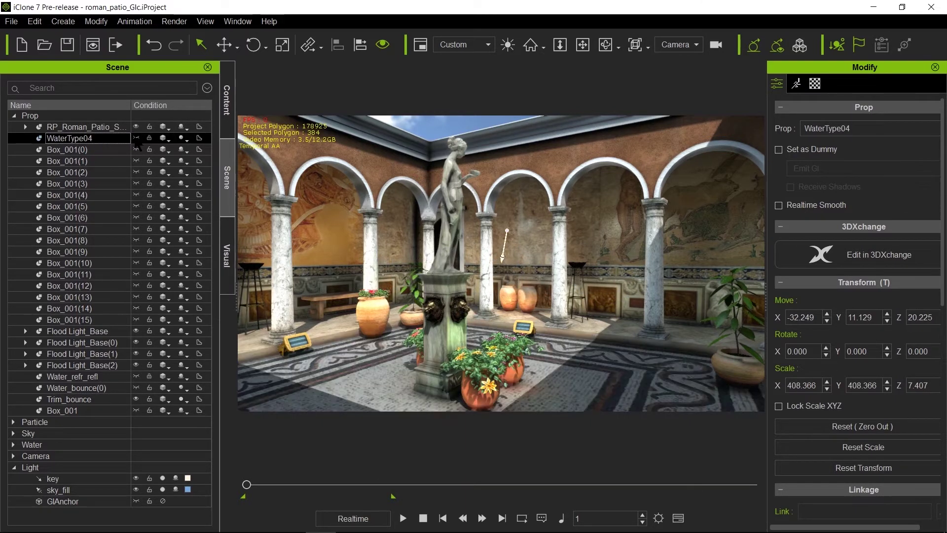
click(136, 138)
click(136, 139)
click(136, 139)
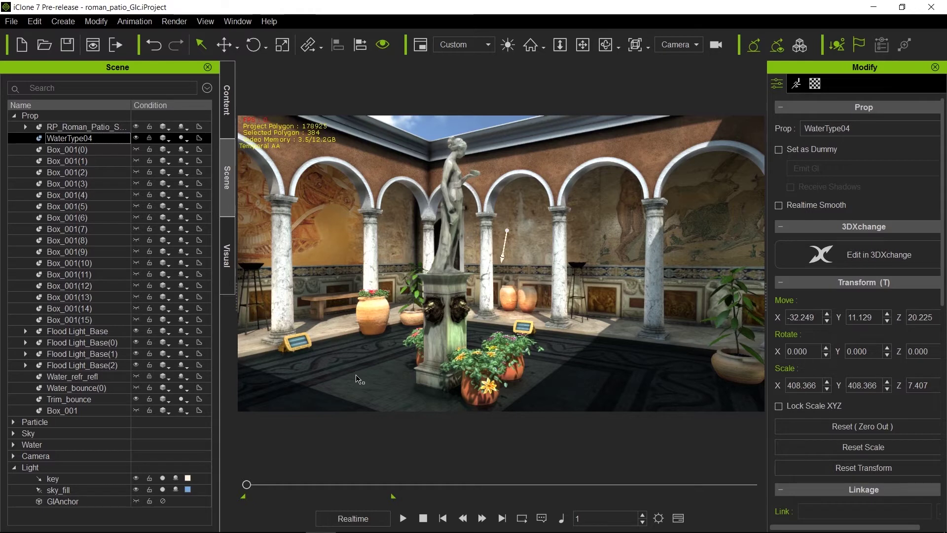
Step: Activate Image Based Lighting in the visual settings and set its Strength to 43
click(230, 270)
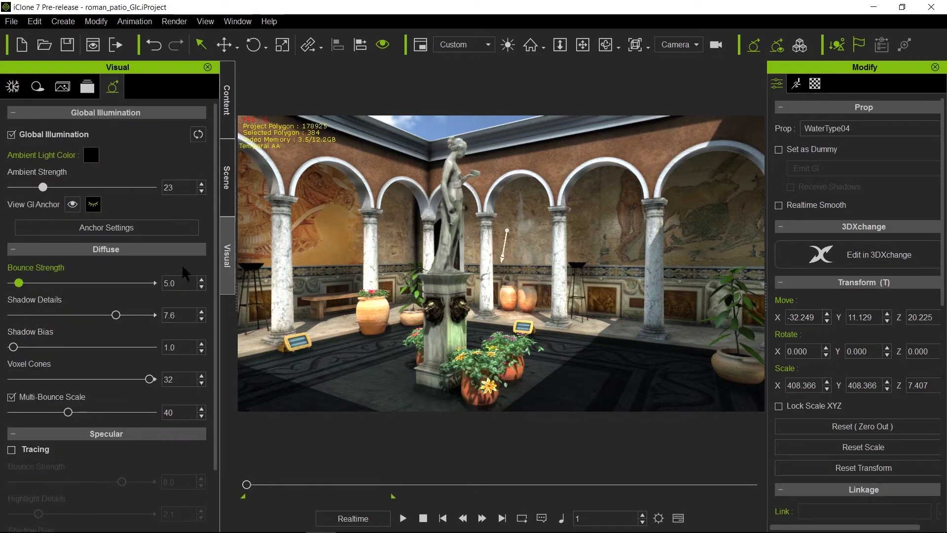
click(14, 87)
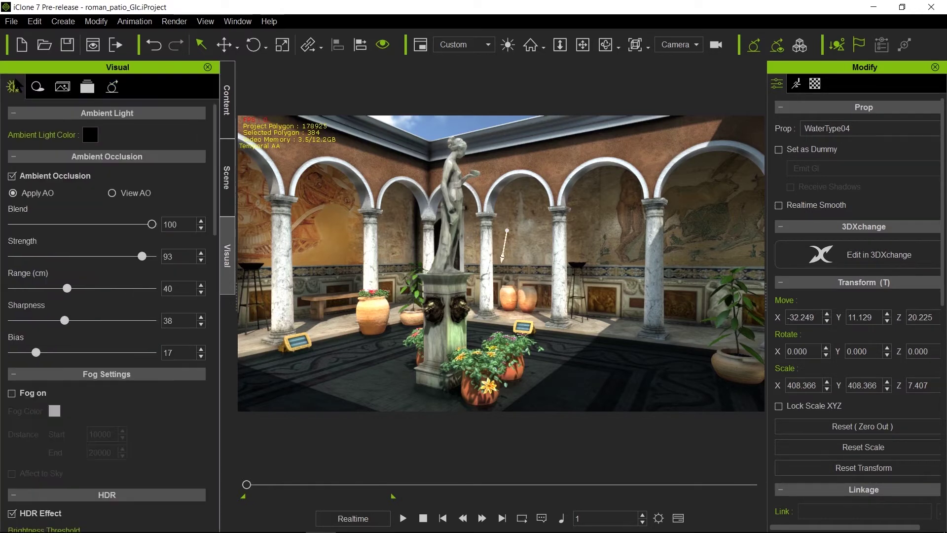
scroll(120, 365, down, 10)
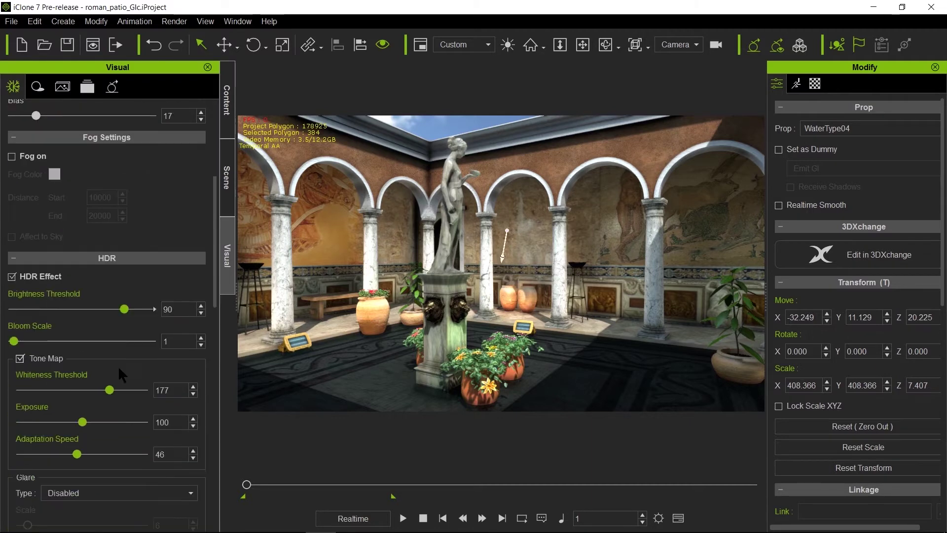
scroll(92, 397, down, 10)
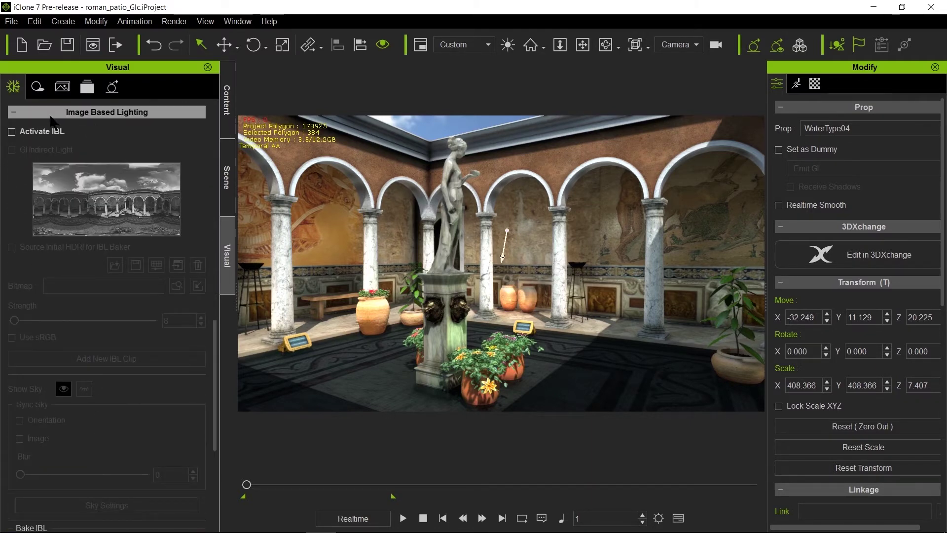
click(12, 132)
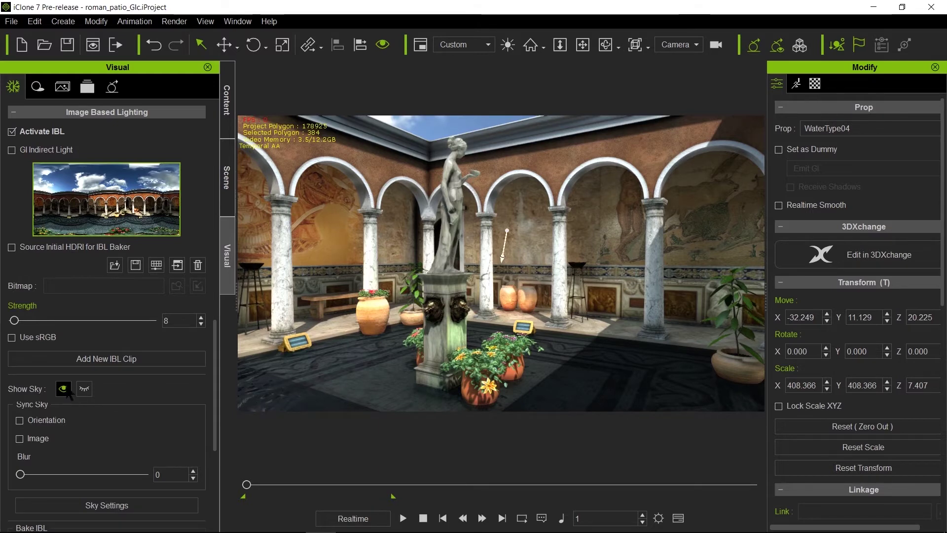
drag(14, 321, 18, 322)
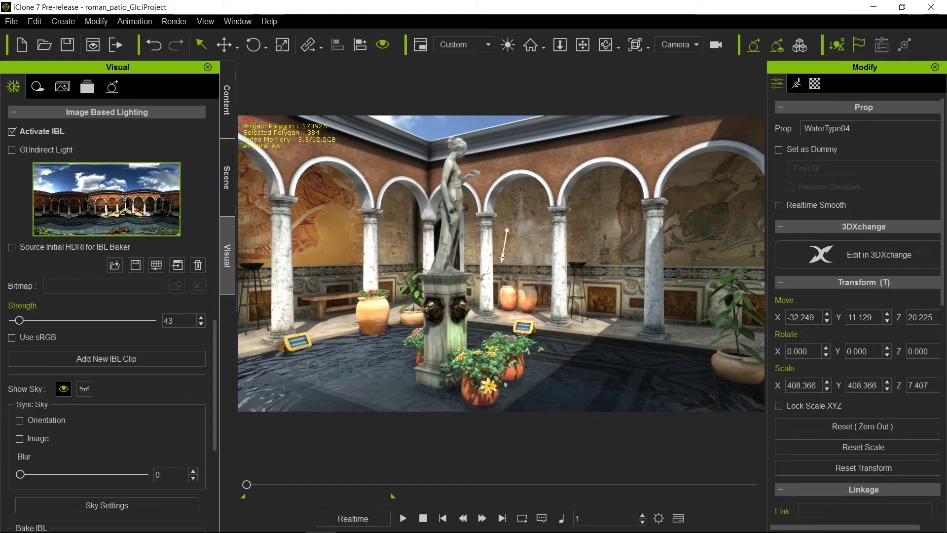
Step: Switch to Photoshop to compare the panorama_map.hdr and roman_patio4.hdr images, and return to iClone
mouse_move(290, 532)
click(290, 521)
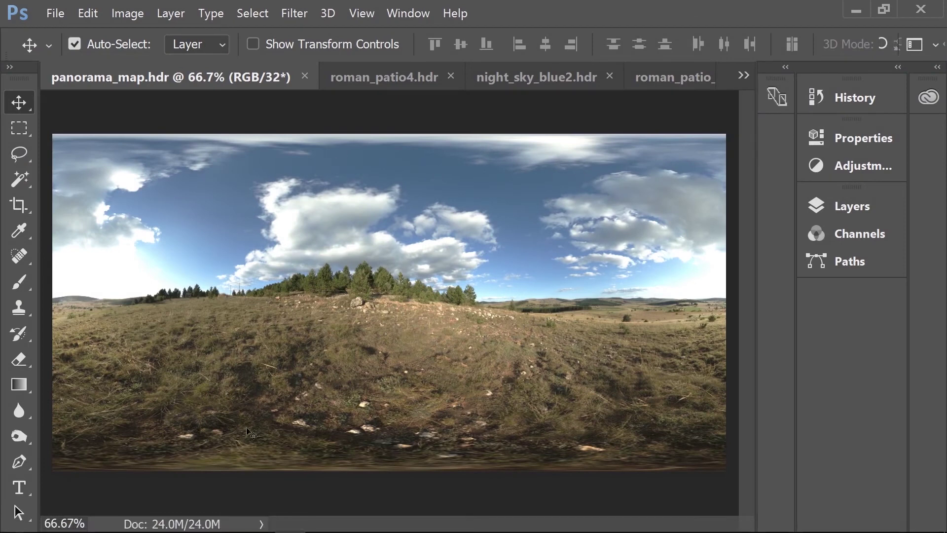
click(378, 79)
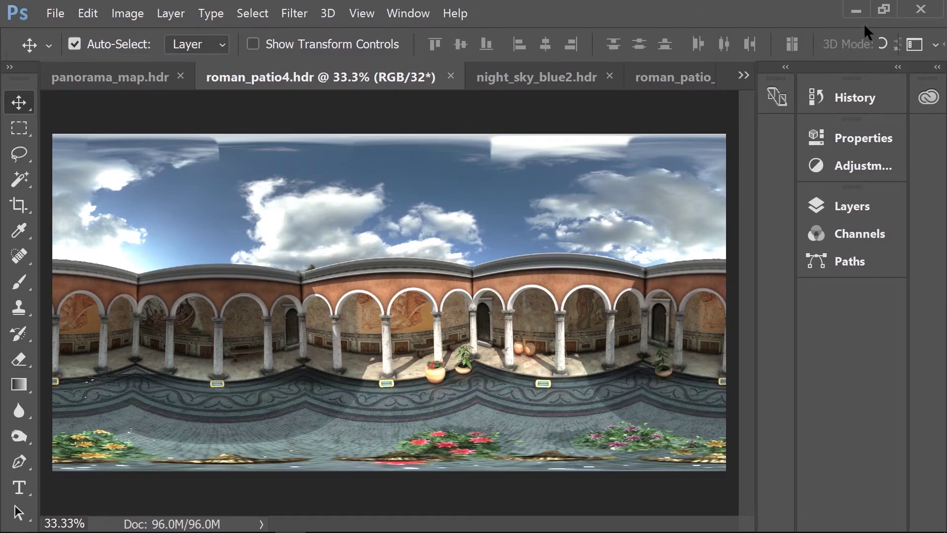
click(857, 7)
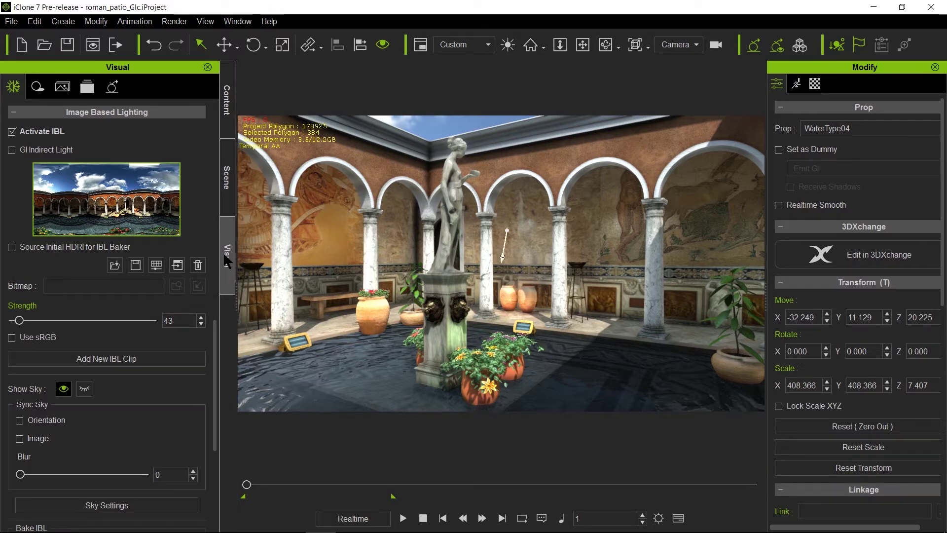
Step: Enable specular Tracing in the Global Illumination settings and set its Highlight Details to 0.9
click(117, 92)
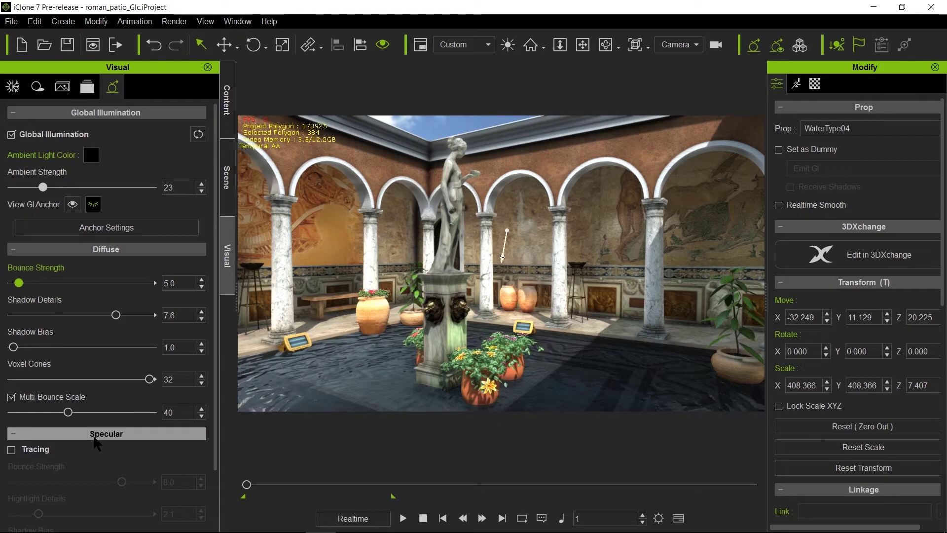
click(11, 450)
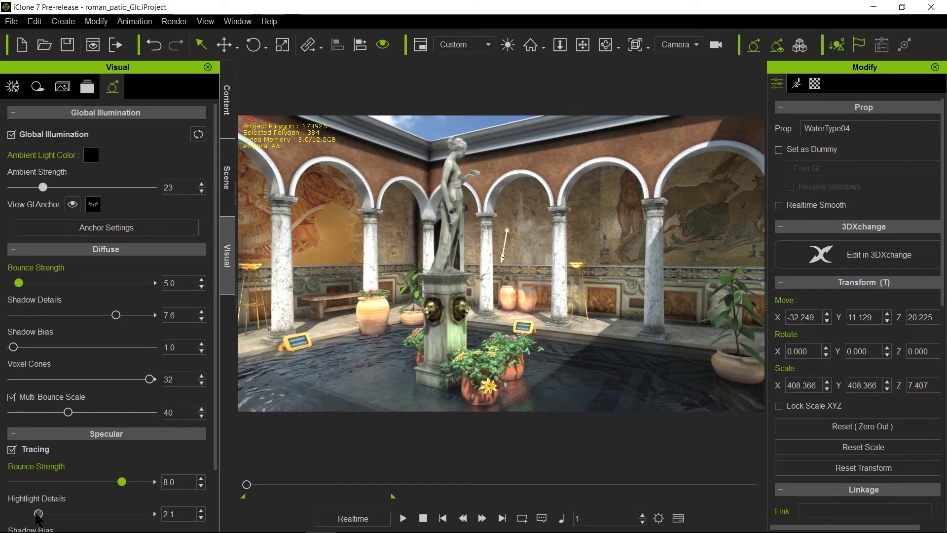
mouse_move(38, 514)
mouse_down()
mouse_move(15, 515)
mouse_move(108, 516)
mouse_move(15, 516)
mouse_move(2, 526)
mouse_move(31, 525)
mouse_up()
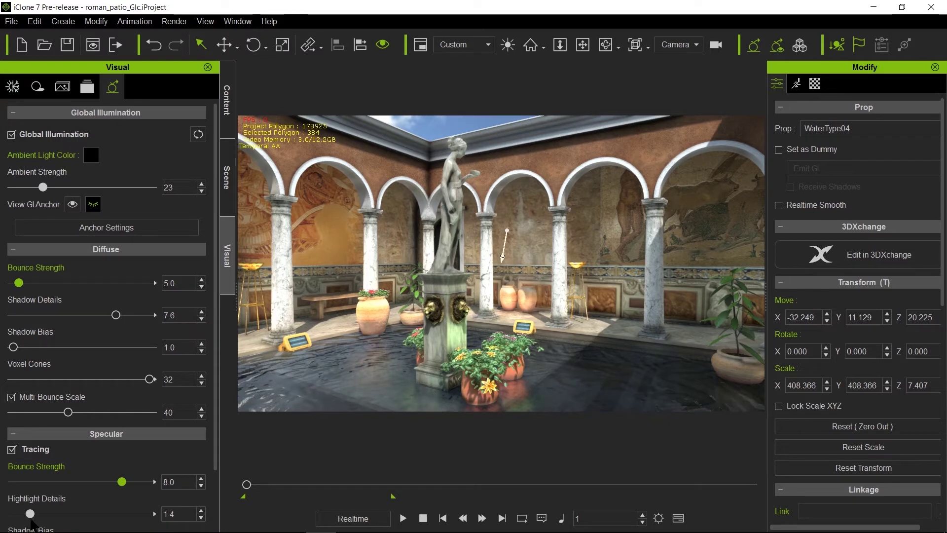
drag(32, 519, 23, 519)
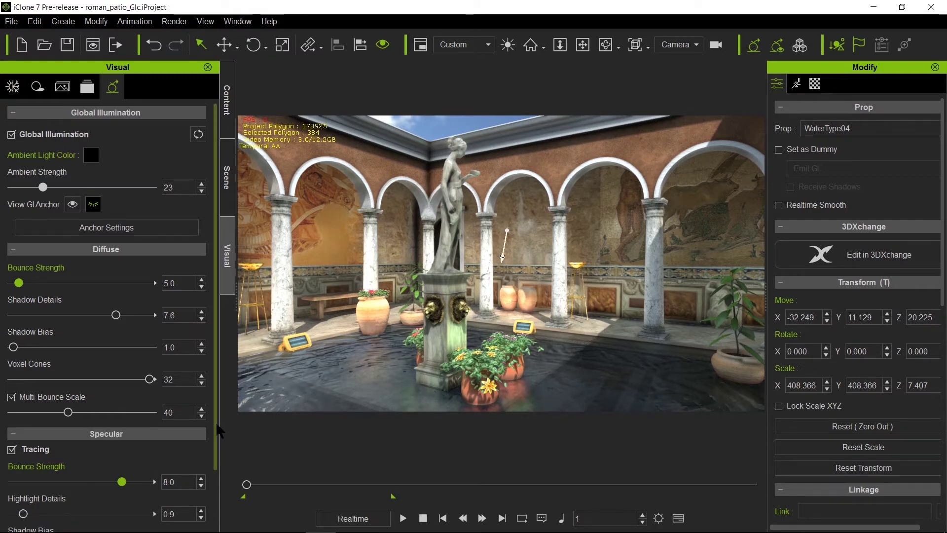
Step: Toggle specular Tracing to compare the reflections, leave it enabled and set the specular Bounce Strength to 5.3
scroll(219, 431, down, 3)
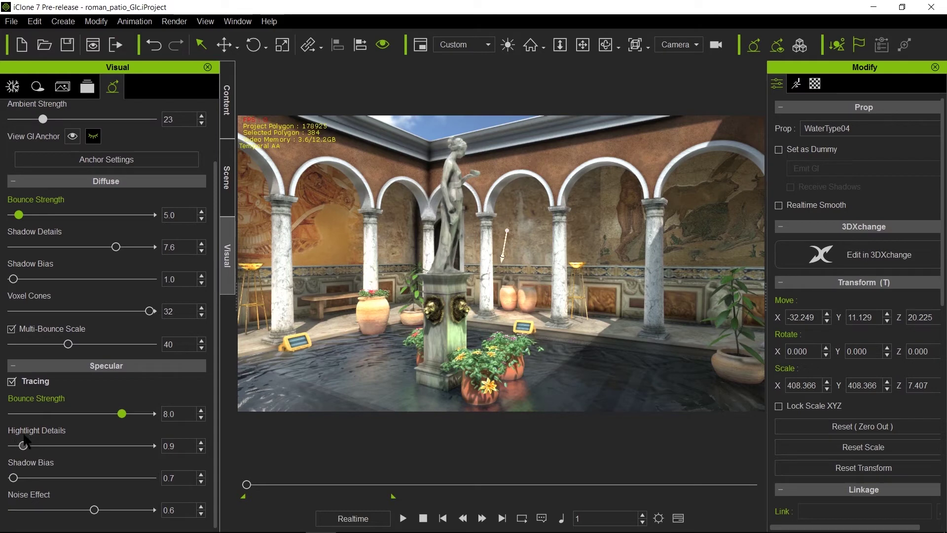
click(11, 382)
click(12, 382)
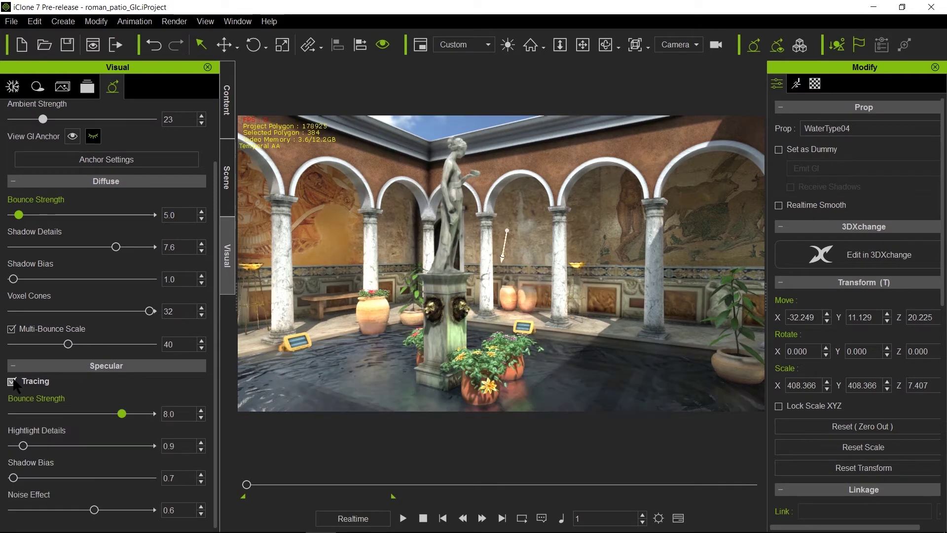
click(12, 382)
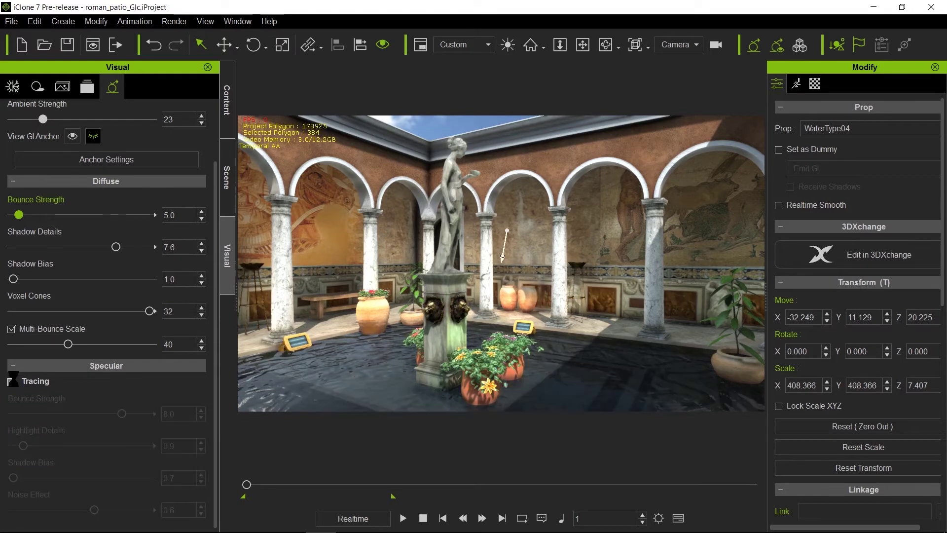
click(12, 382)
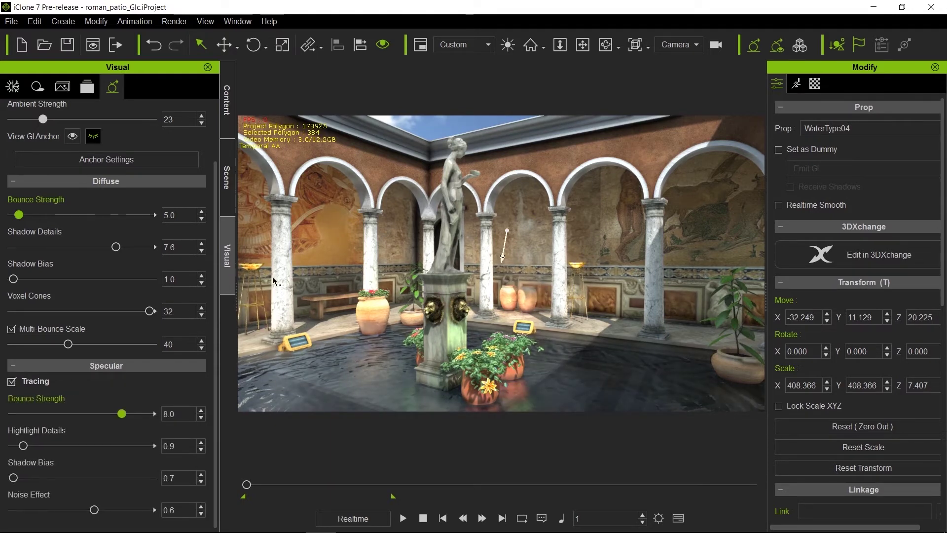
drag(122, 415, 86, 428)
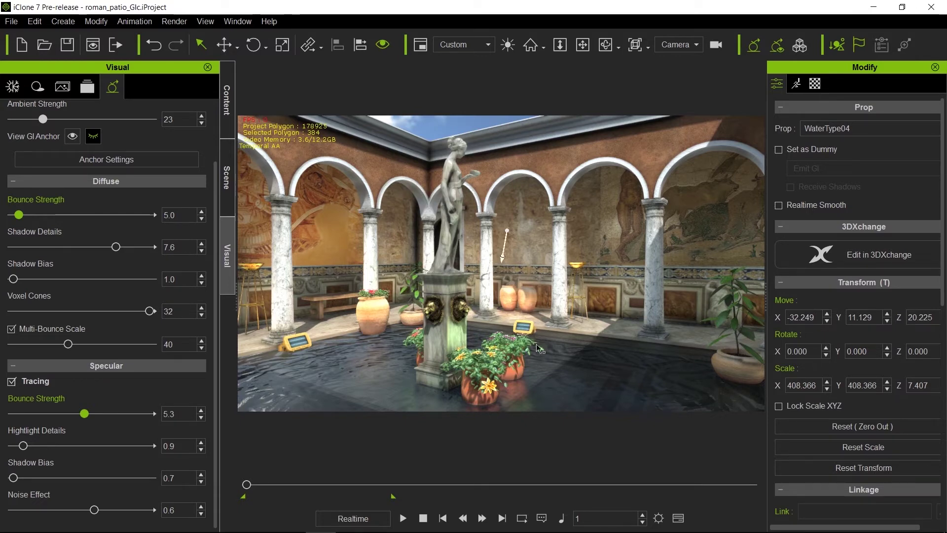
Step: Hide and show the WaterType04 prop in the scene list to compare the pool's reflections with the bare floor
click(227, 170)
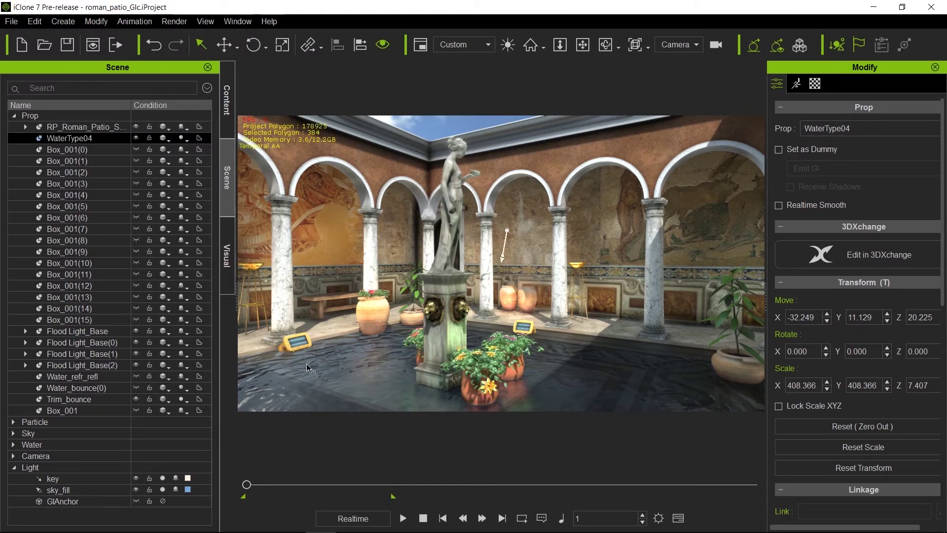
click(136, 138)
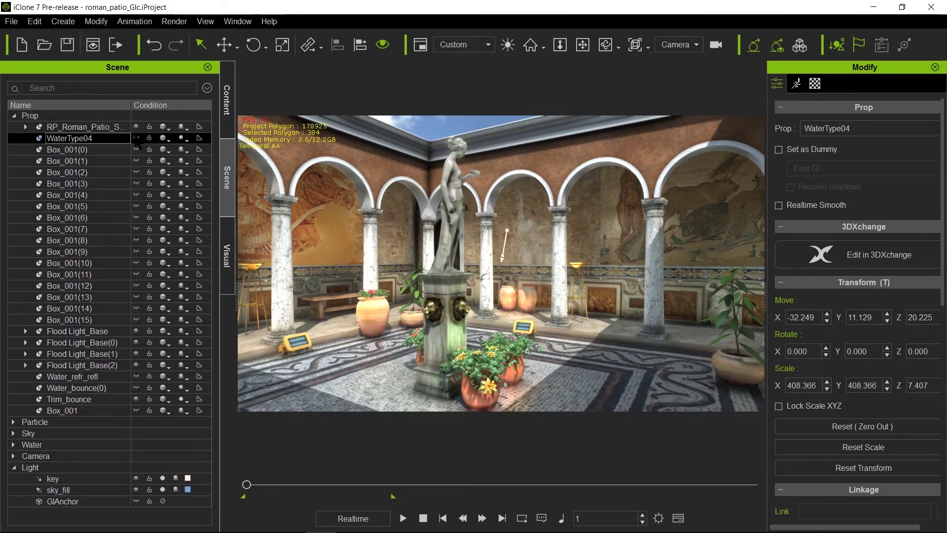
click(136, 138)
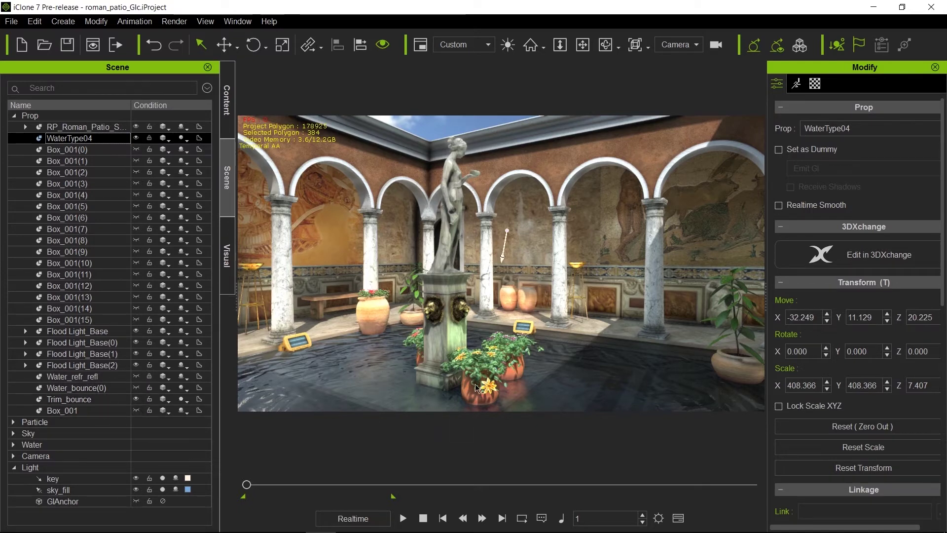
Step: Make the Water_bounce(0) prop visible and set its material's Glow/Self-Illumination Scale to 16
click(108, 389)
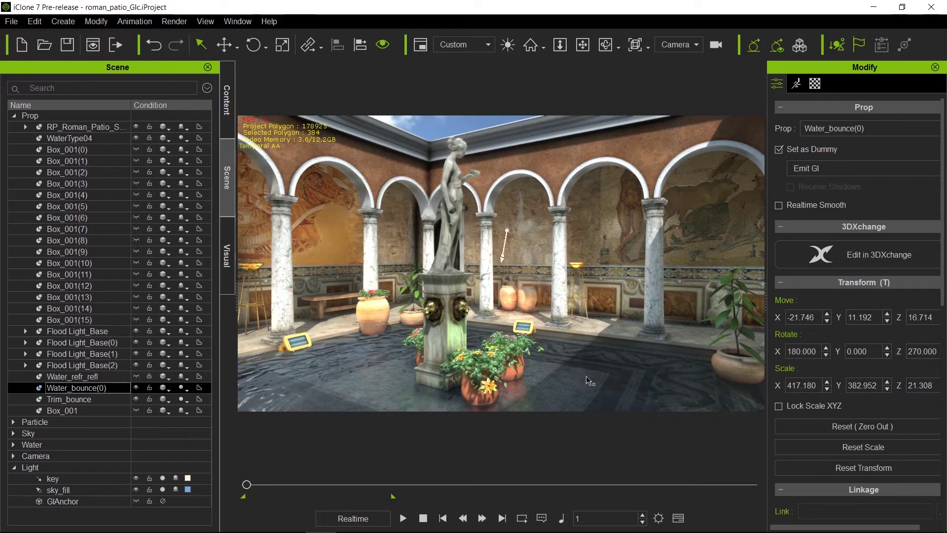
click(814, 85)
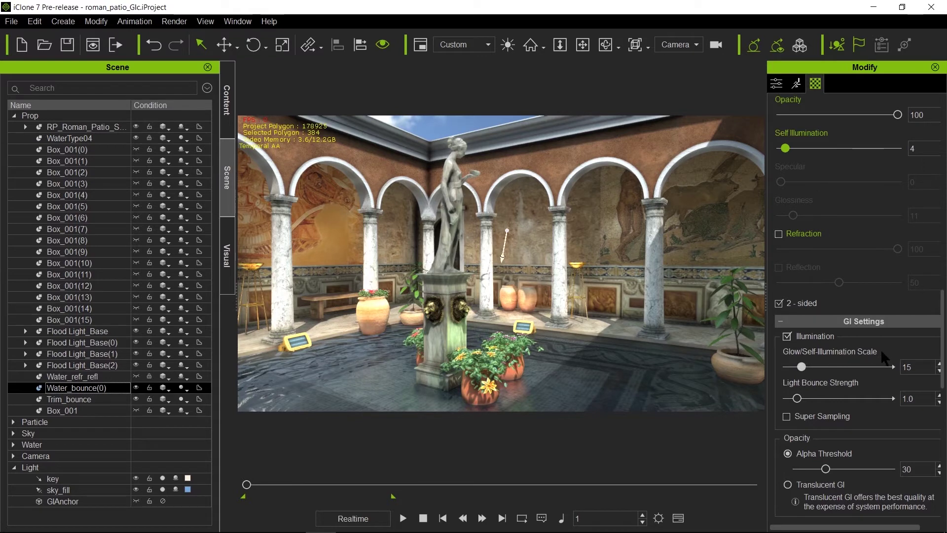
mouse_move(802, 368)
mouse_down()
mouse_move(816, 368)
mouse_move(804, 367)
mouse_up()
drag(802, 369, 801, 367)
Step: Enable Sync Sky for both Orientation and Image in the Image Based Lighting settings
click(226, 254)
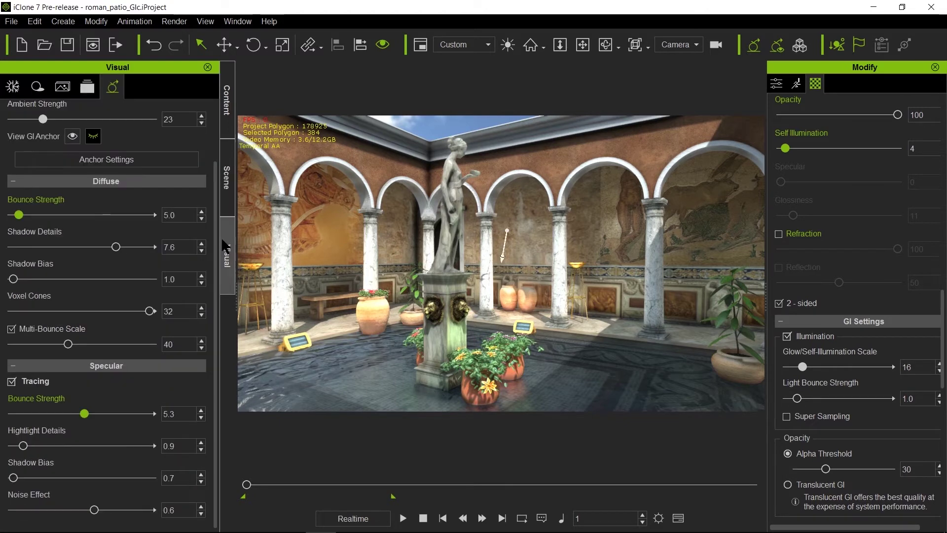
click(13, 87)
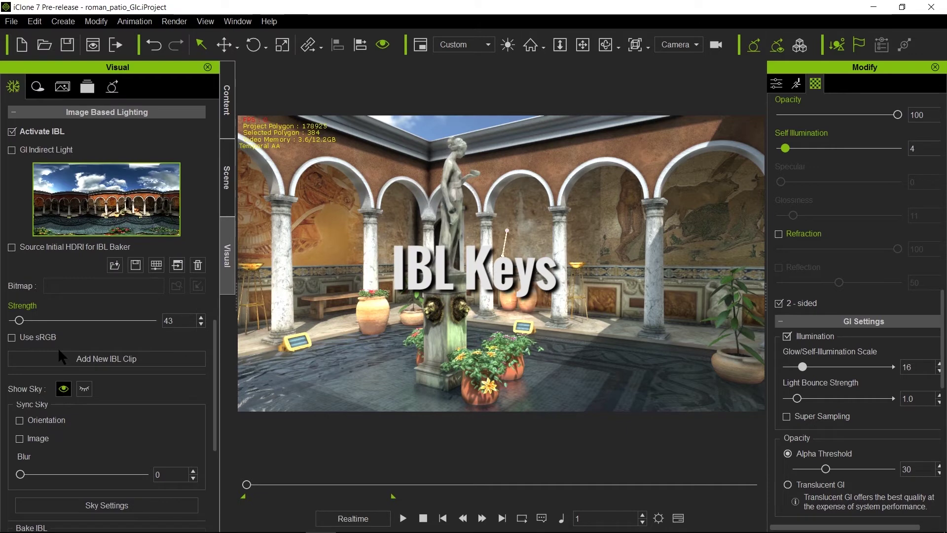
click(20, 438)
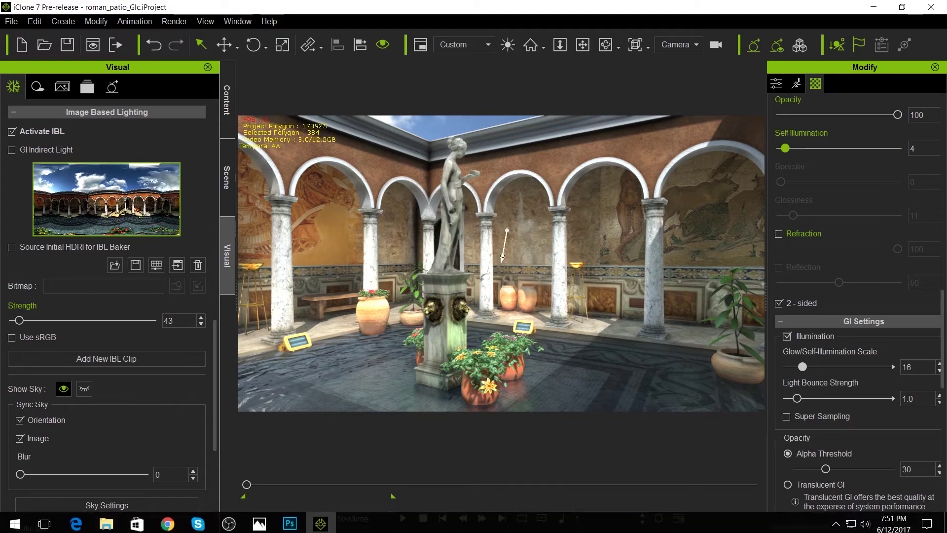
Step: Switch to Photoshop and compare roman_patio4.hdr, roman_patio_night2.hdr and night_sky_blue2.hdr as day and night IBL images
click(290, 520)
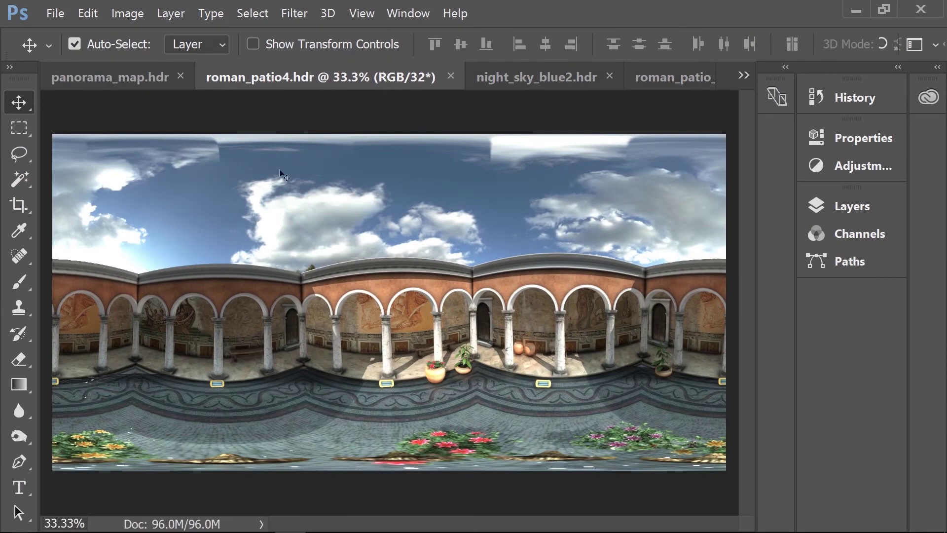
click(664, 74)
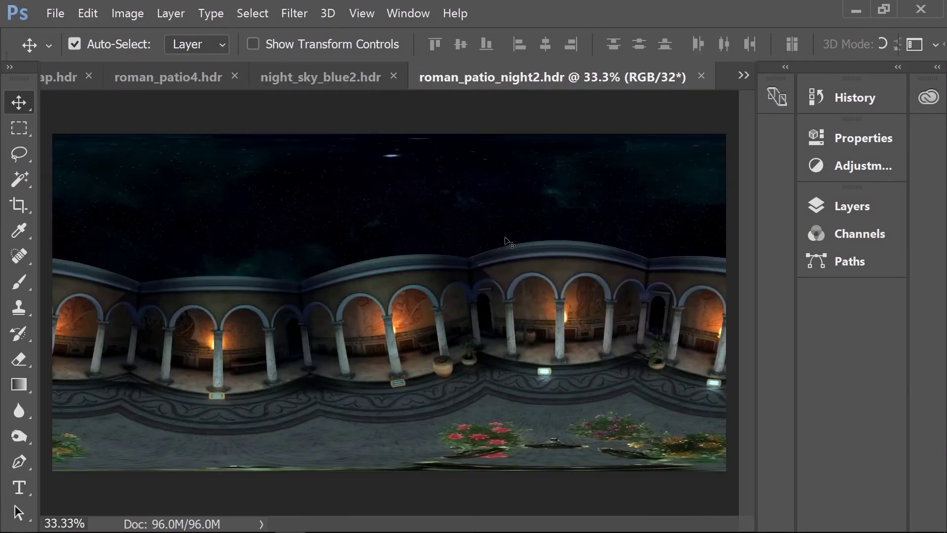
click(191, 83)
click(534, 78)
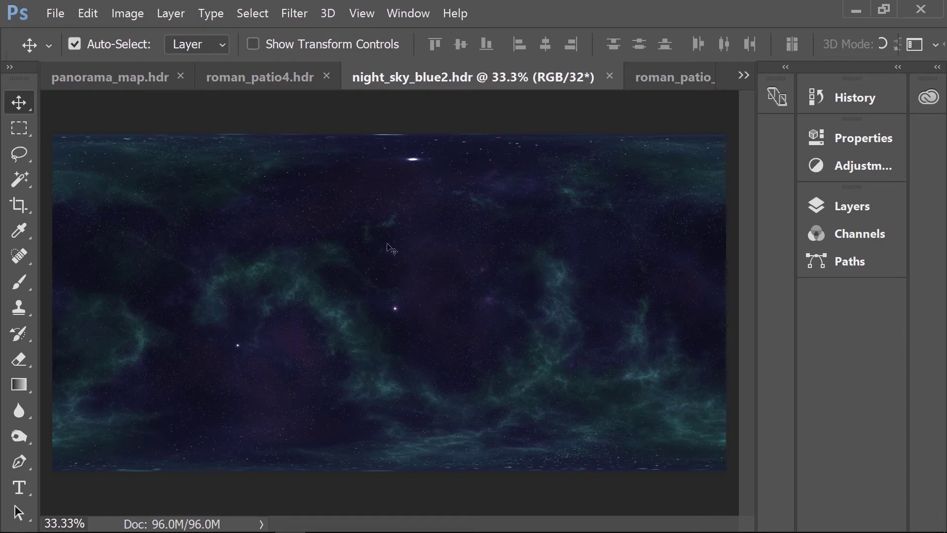
click(660, 76)
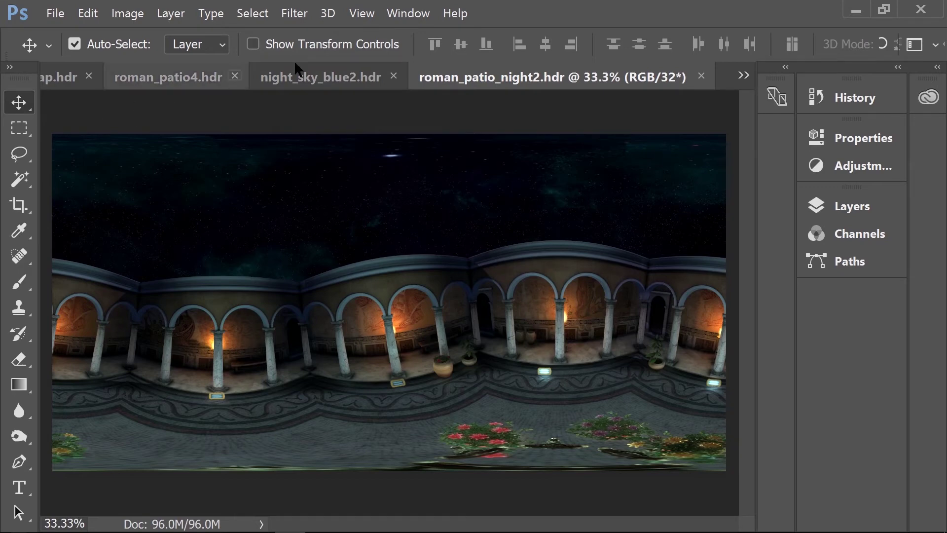
click(186, 75)
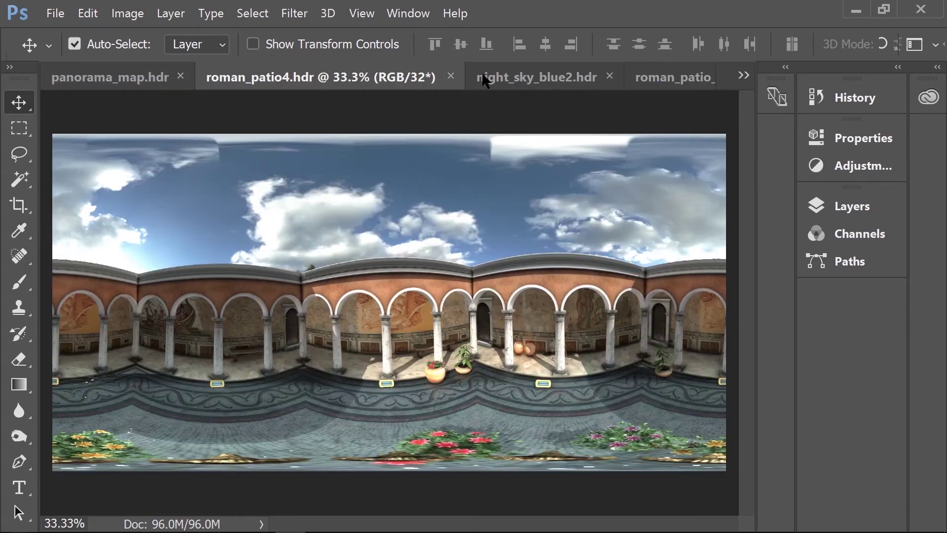
Step: View roman_patio_night2.hdr, return to iClone, and examine the roman_patio4 and roman_patio_night2 clips on the timeline's IBL Image track
click(672, 77)
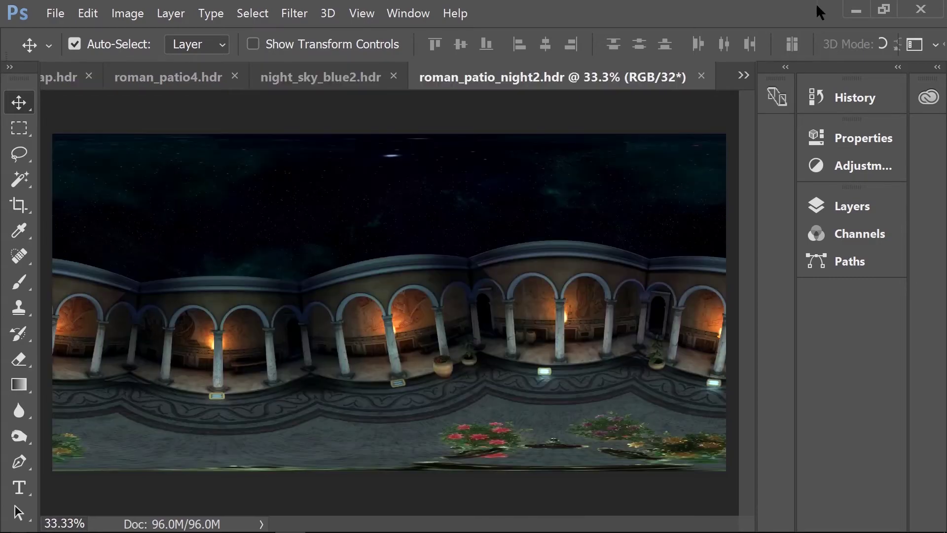
click(854, 10)
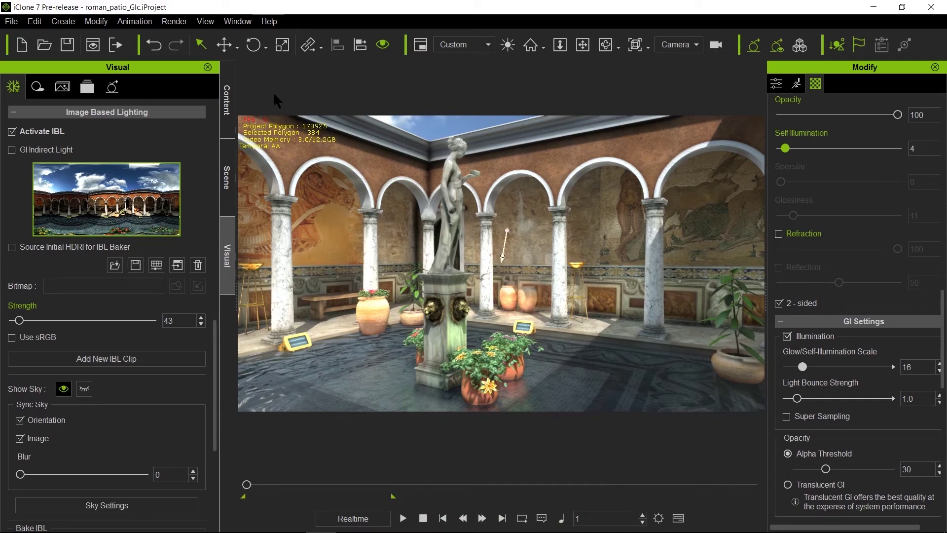
key(F3)
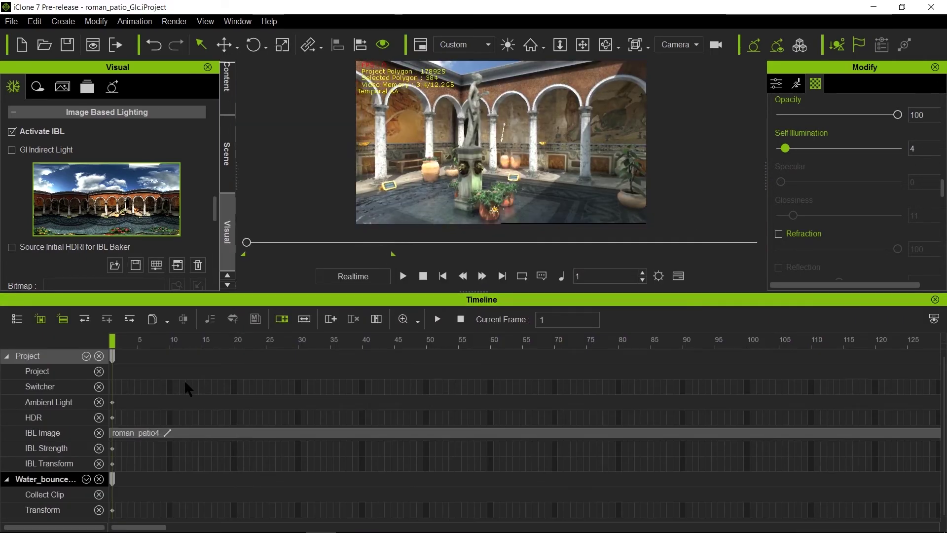
click(182, 429)
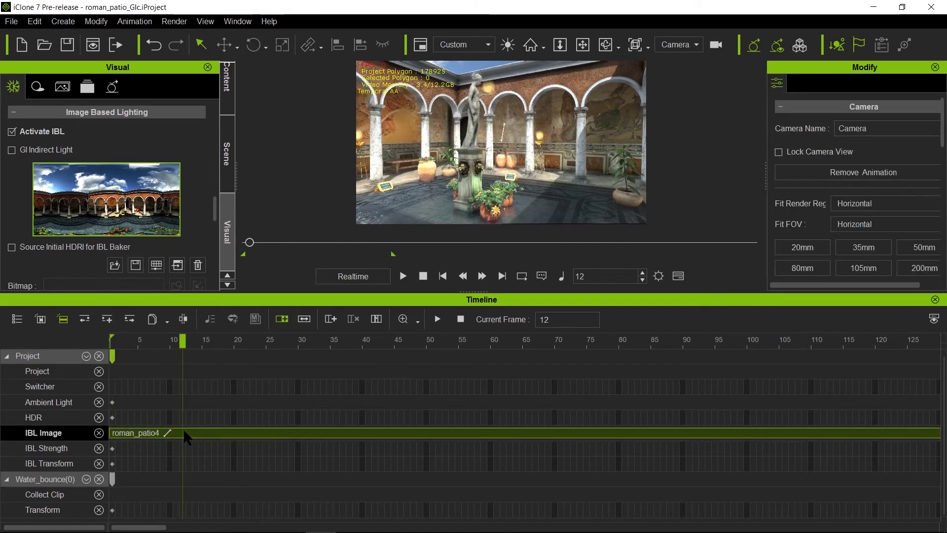
scroll(367, 336, down, 5)
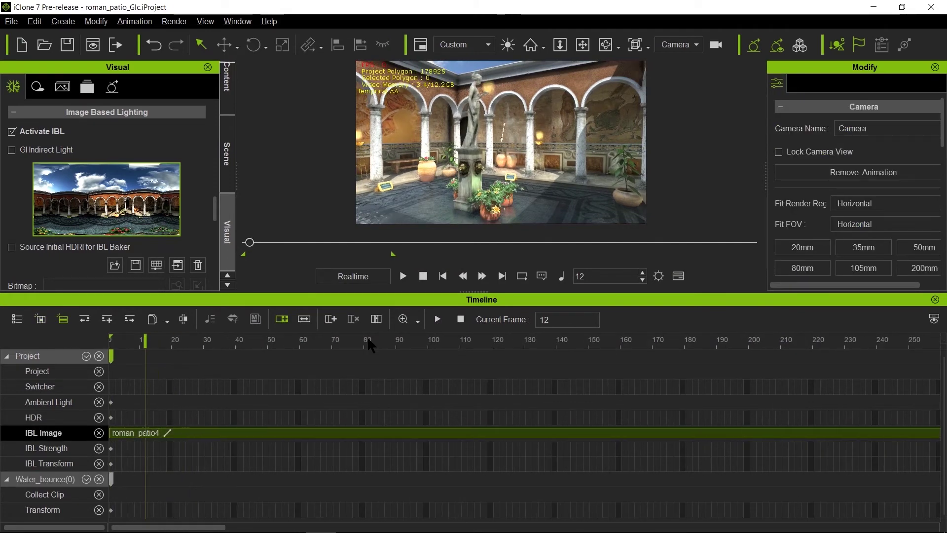
key(alt)
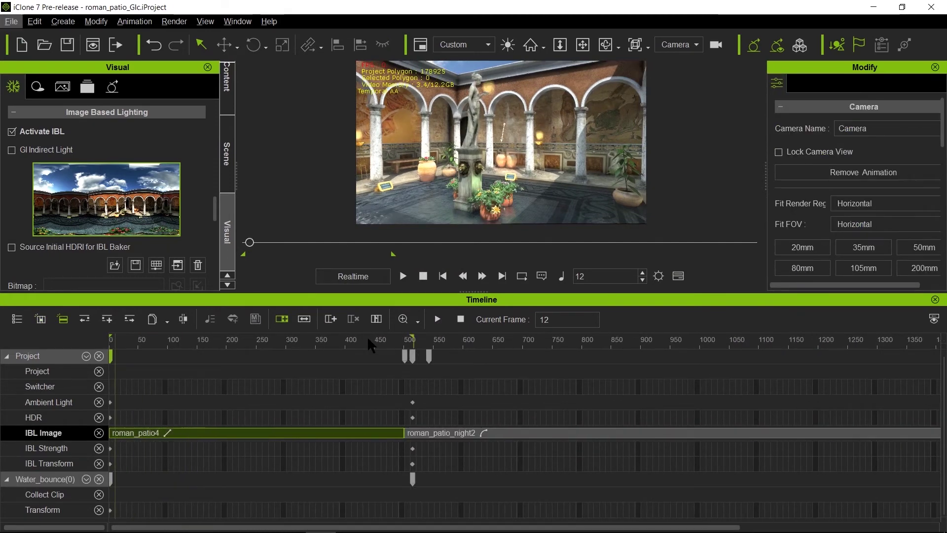
click(513, 428)
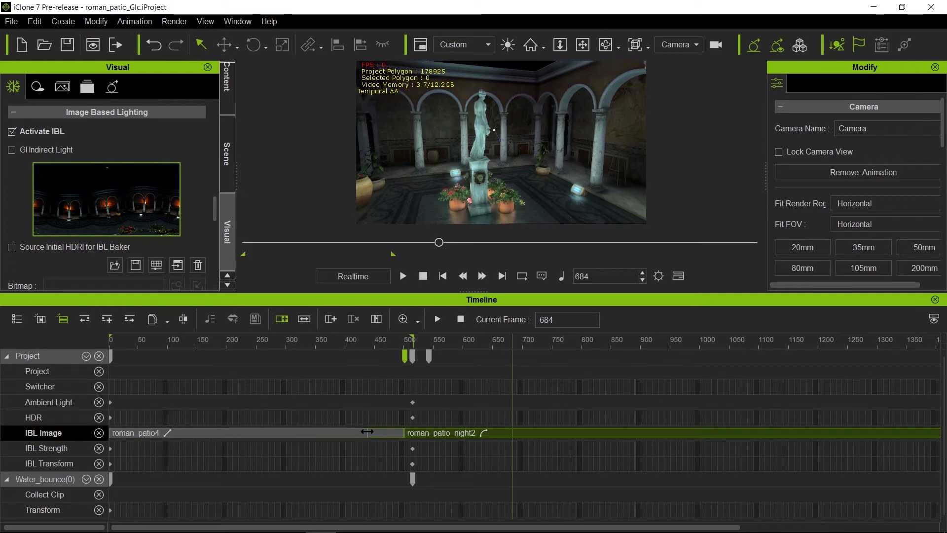
Step: Lengthen the transition into the roman_patio_night2 IBL clip so it begins at about frame 200, and close the timeline
mouse_move(258, 432)
mouse_down()
mouse_move(212, 432)
mouse_move(273, 433)
mouse_up()
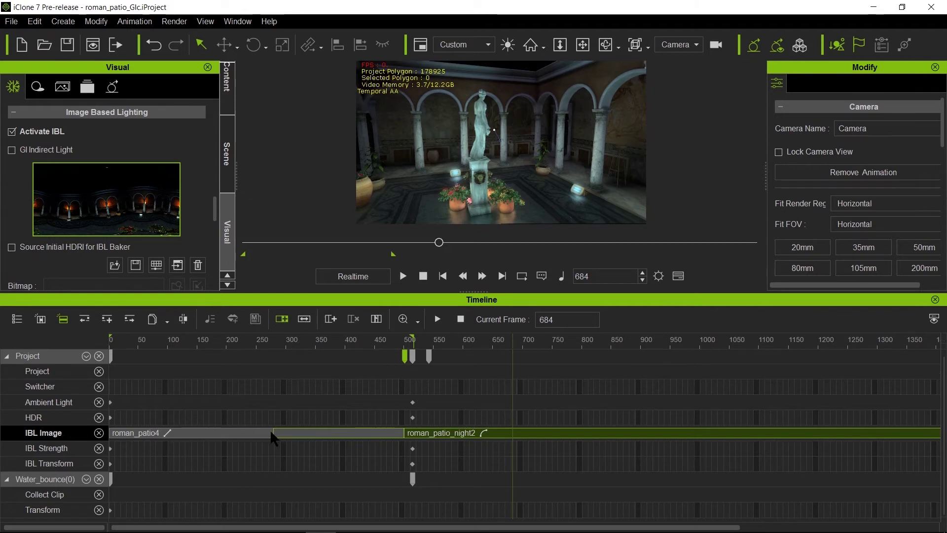
drag(268, 432, 229, 434)
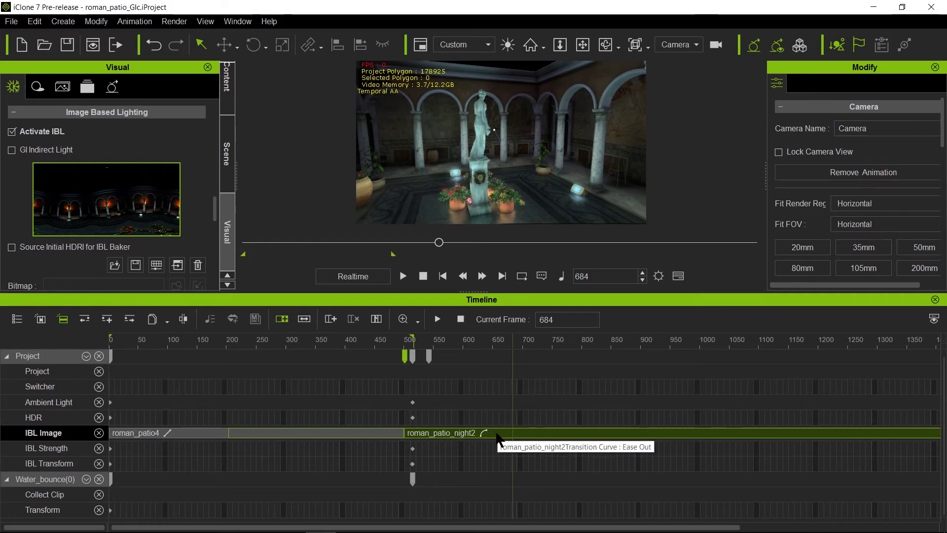
key(F3)
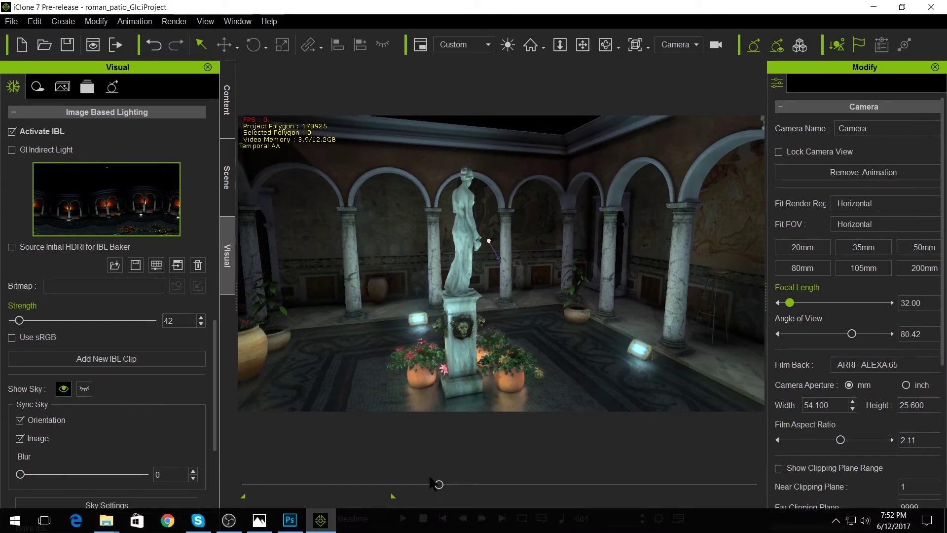
Step: Play the day-to-night lighting animation from the first frame and reset it to the start
click(423, 518)
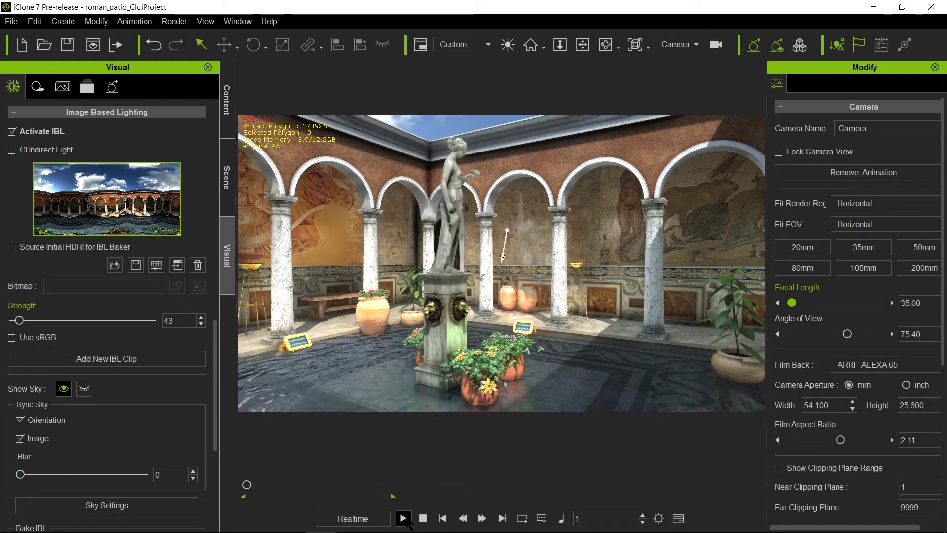
click(403, 520)
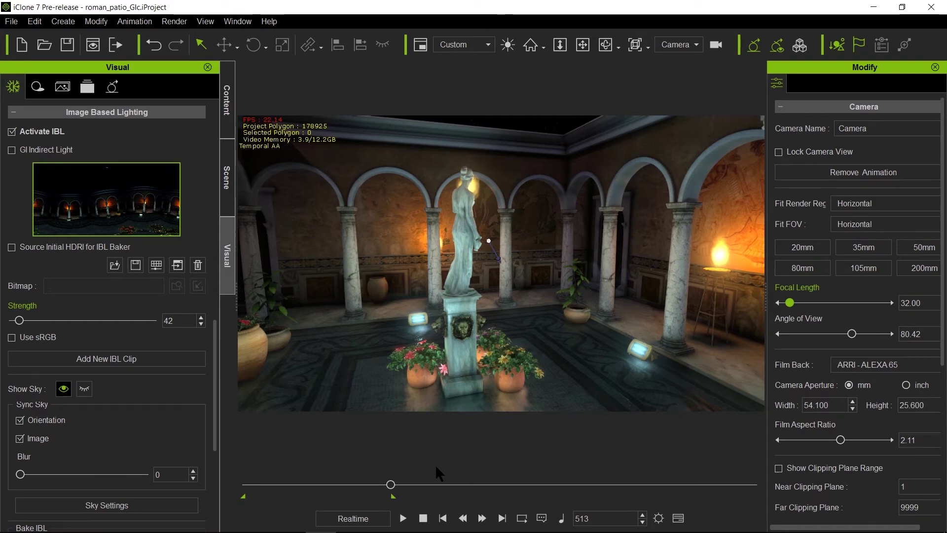
click(423, 518)
Step: Select the key light and compare its multiplier, color and shadow darkness at the start, frame 449 and the end
click(226, 178)
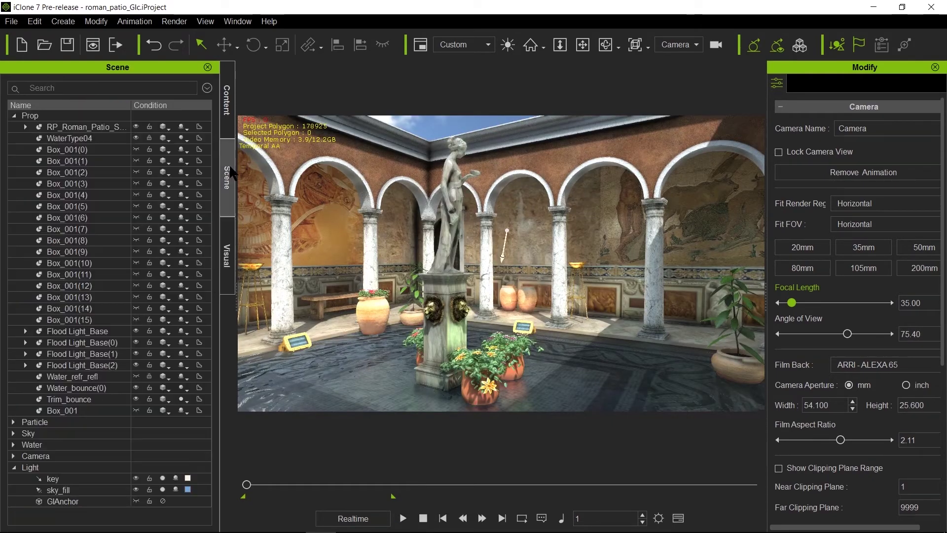
click(79, 478)
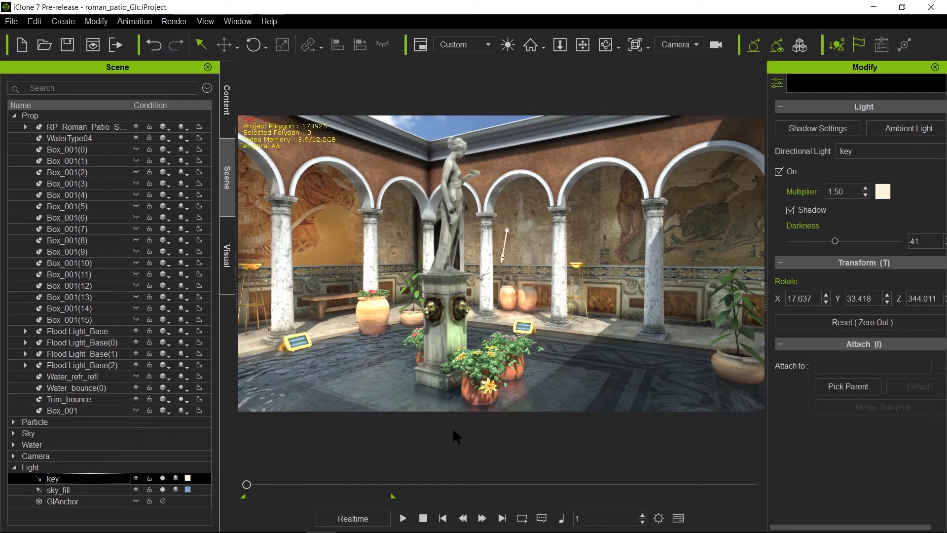
click(502, 518)
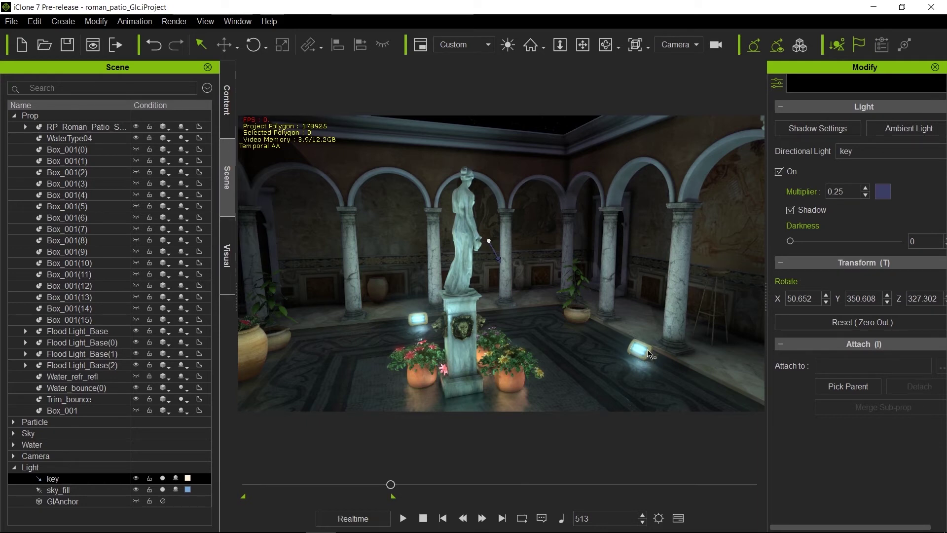
click(373, 485)
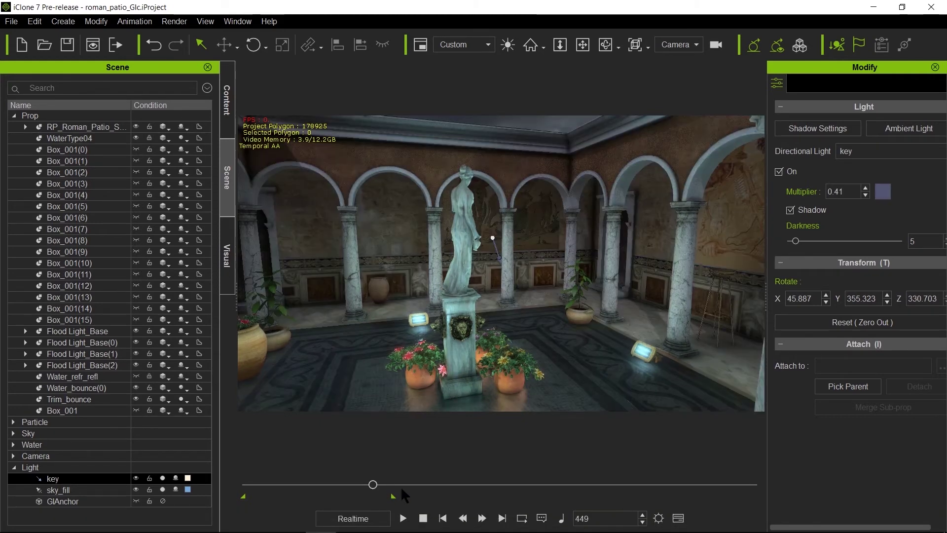
click(403, 518)
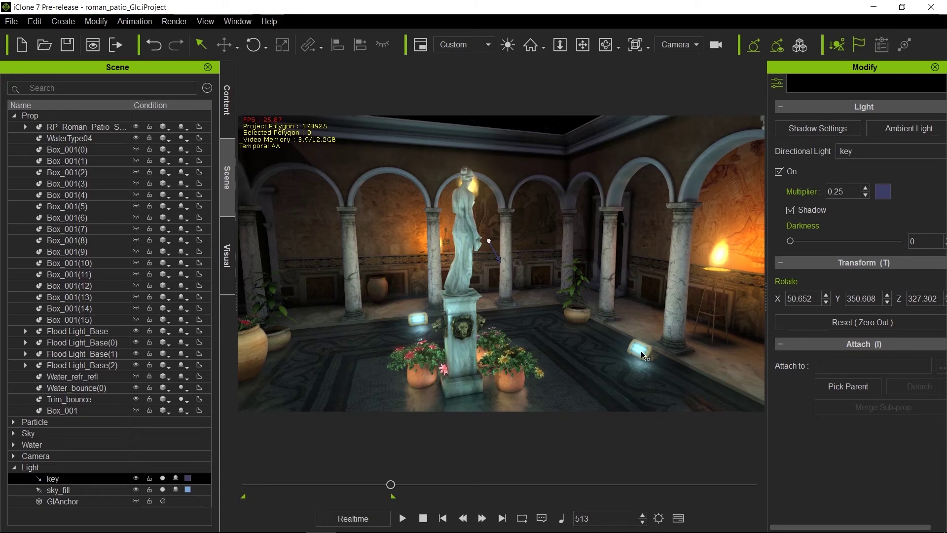
click(423, 518)
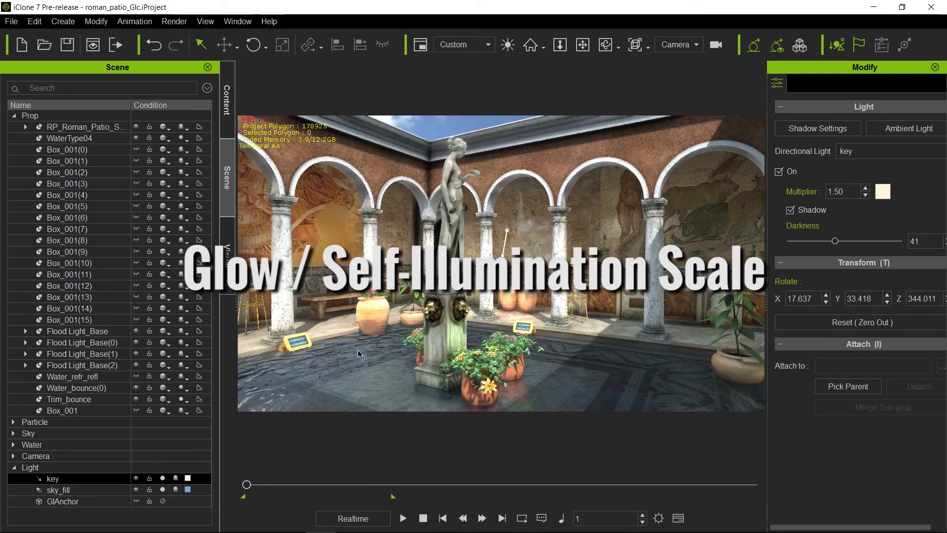
Step: Select the Shell of Flood Light_Base(1) and examine the Glow texture strength of its Shell material
click(298, 346)
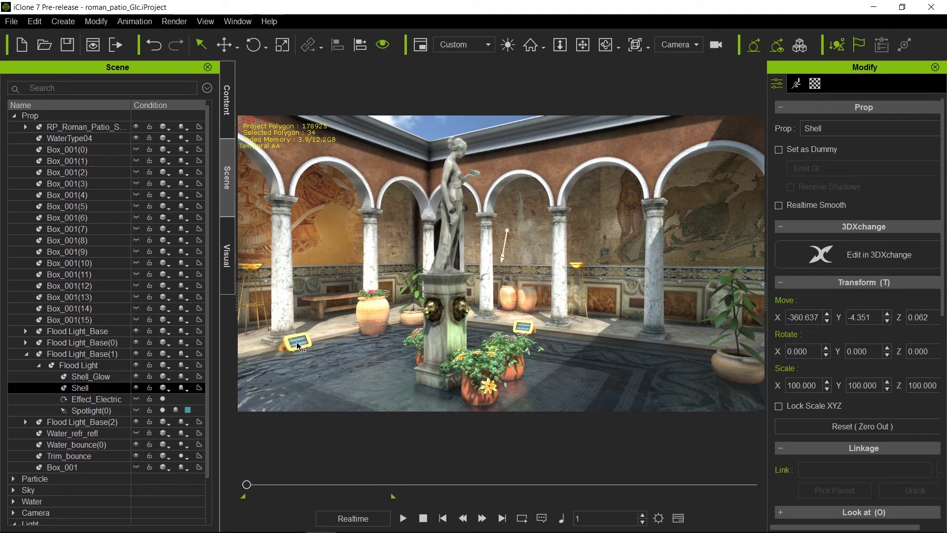
click(815, 83)
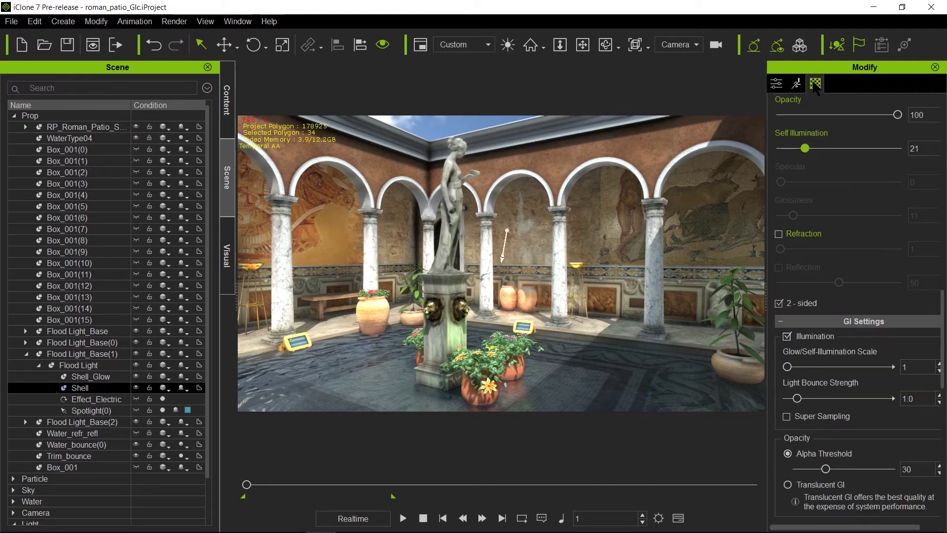
scroll(892, 148, up, 10)
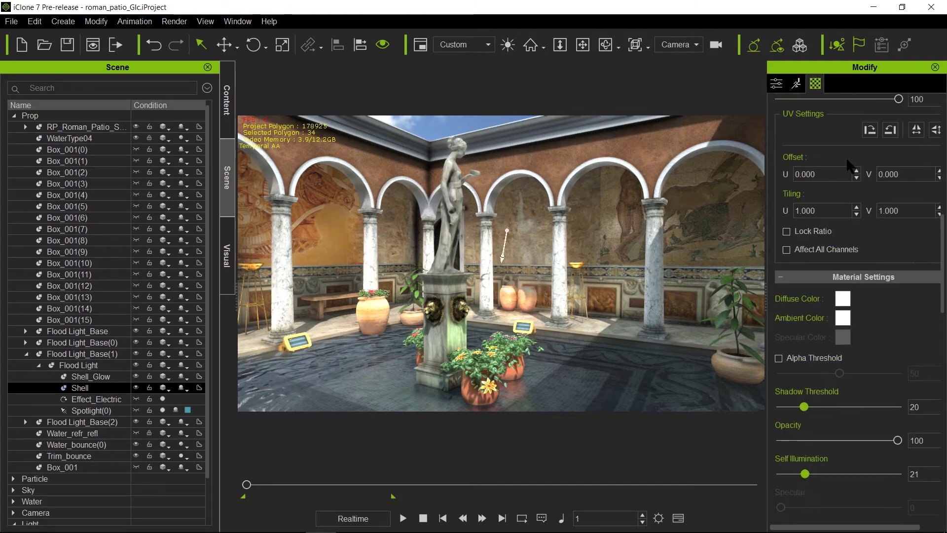
ctrl+click(852, 174)
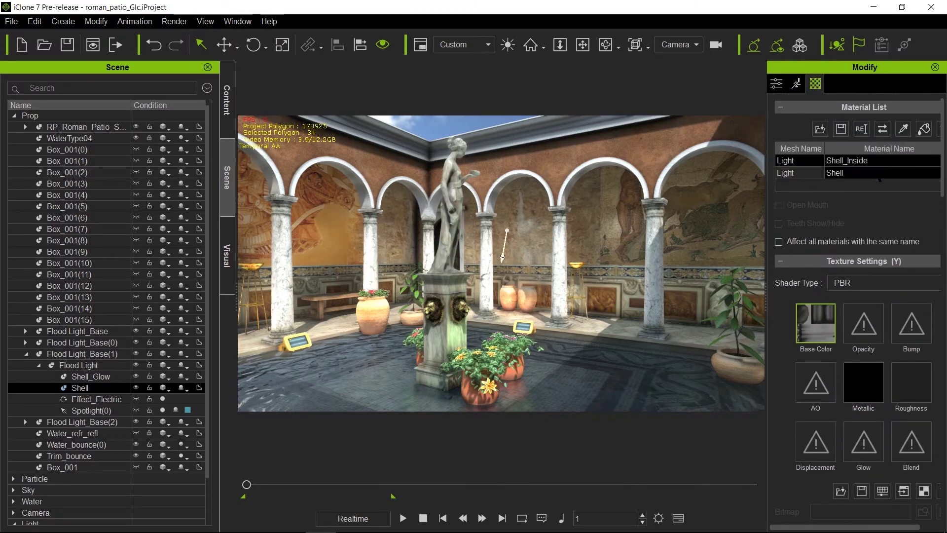
scroll(869, 356, down, 3)
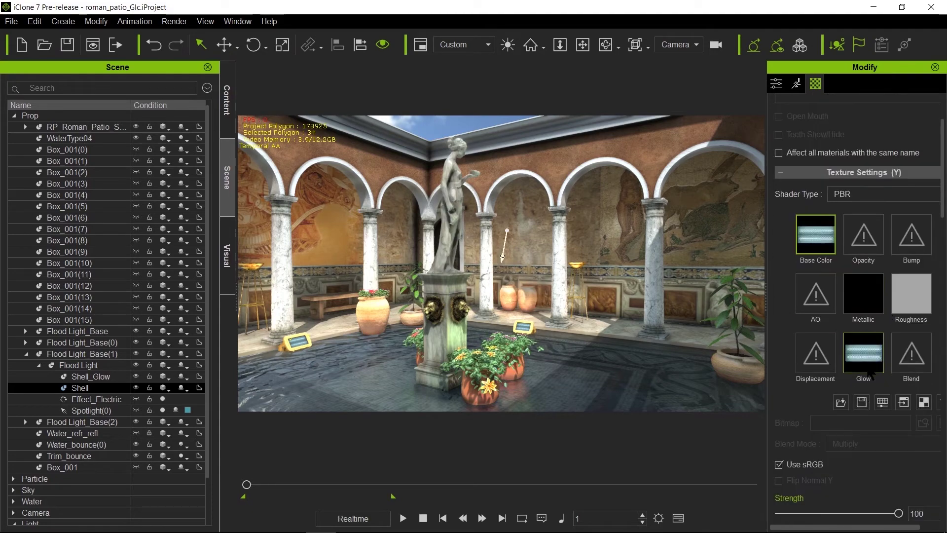
click(872, 361)
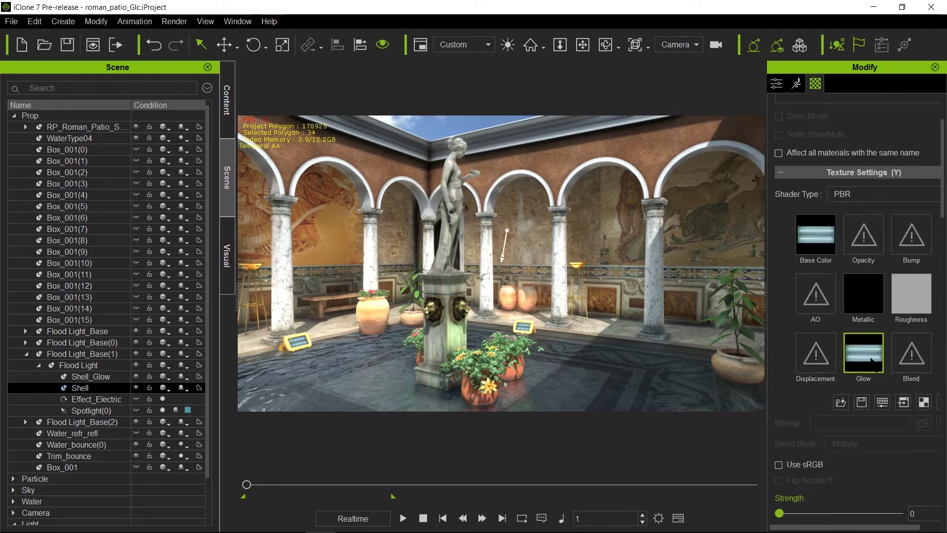
scroll(874, 424, down, 2)
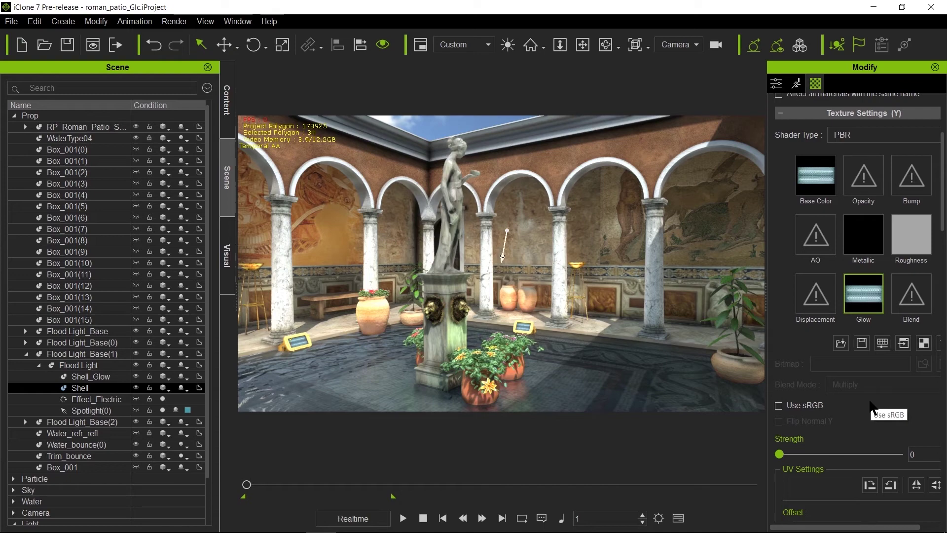
Step: Go to the last frame and compare the flood light's Base Color and Glow textures
click(503, 519)
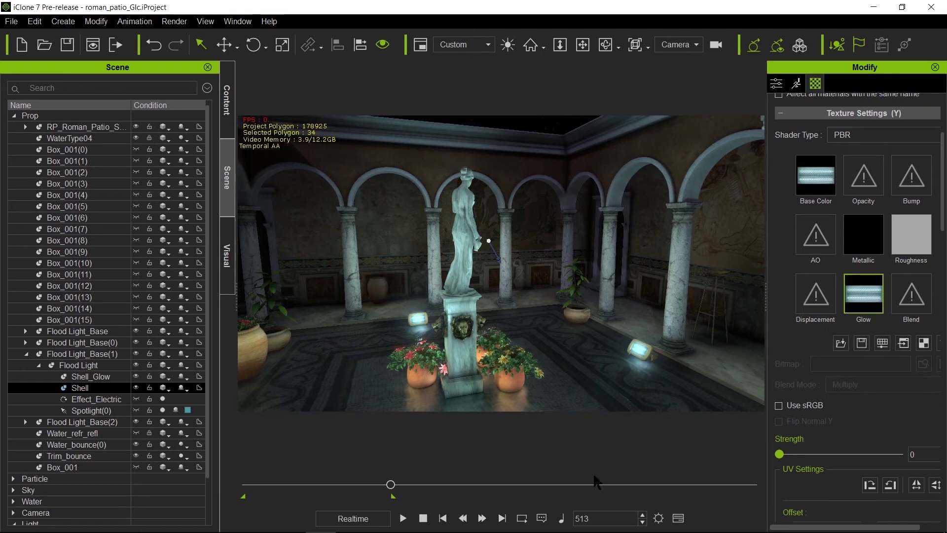
mouse_move(523, 532)
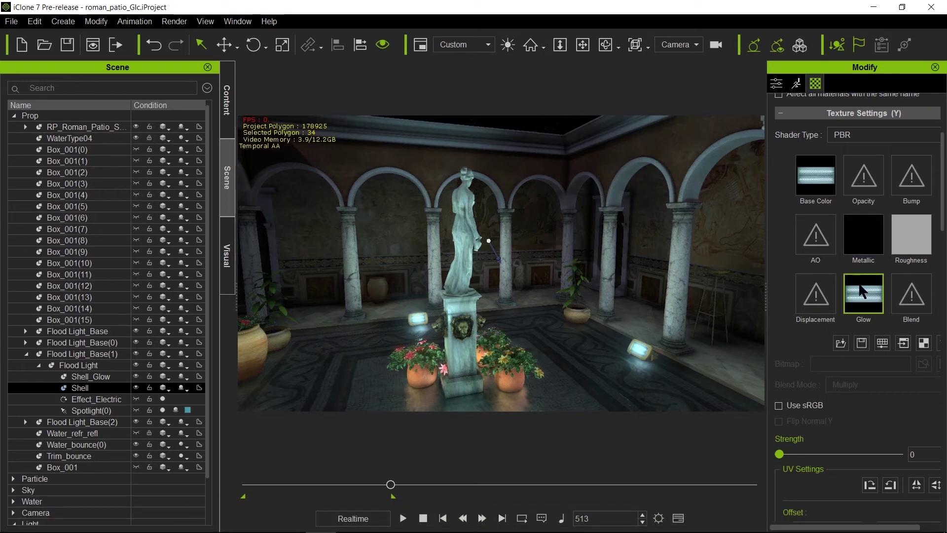
click(833, 168)
click(856, 296)
click(808, 178)
click(859, 289)
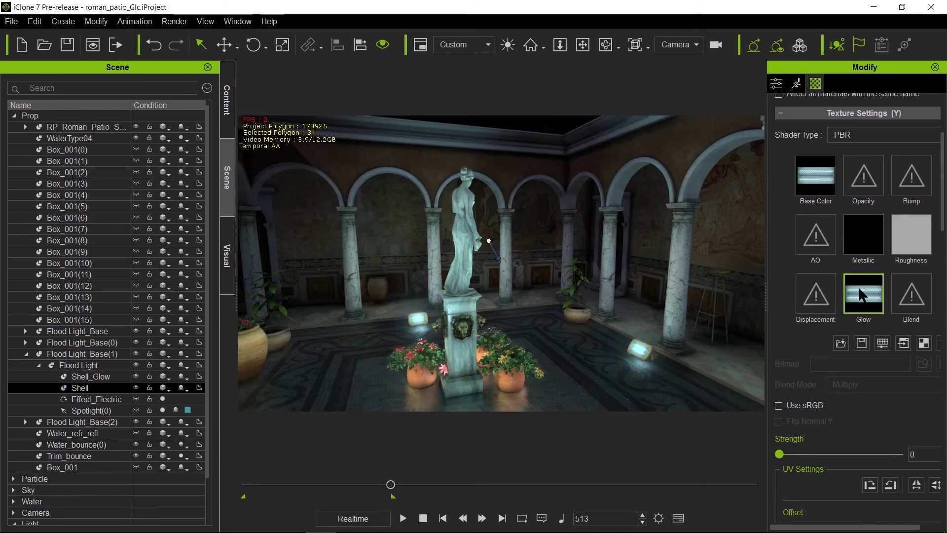
Step: Select the Shell of Flood Light_Base and compare its Glow strength at the first and last frames
click(638, 352)
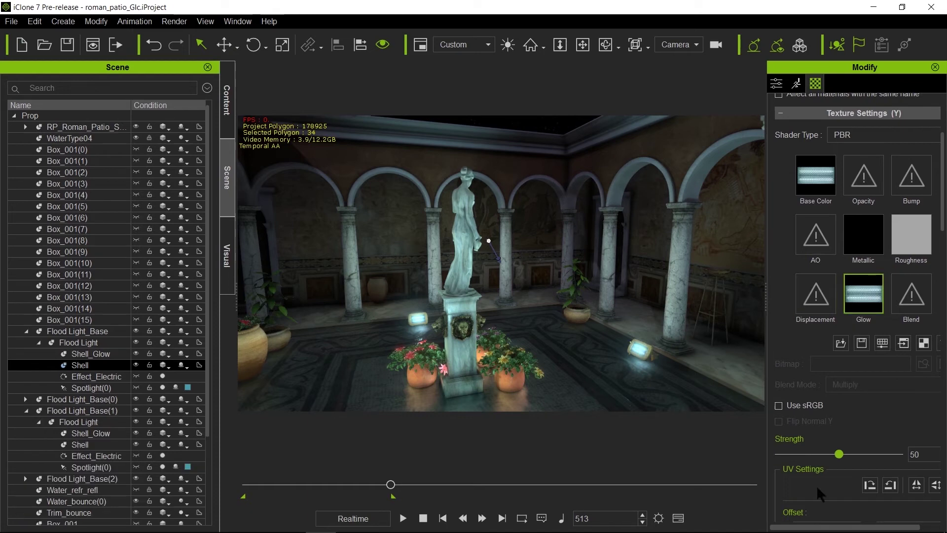
click(423, 518)
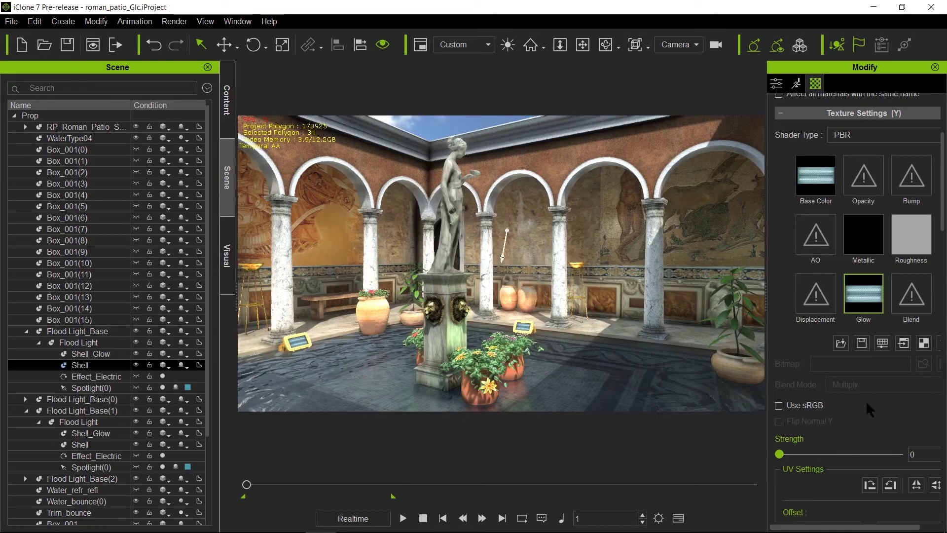
click(502, 518)
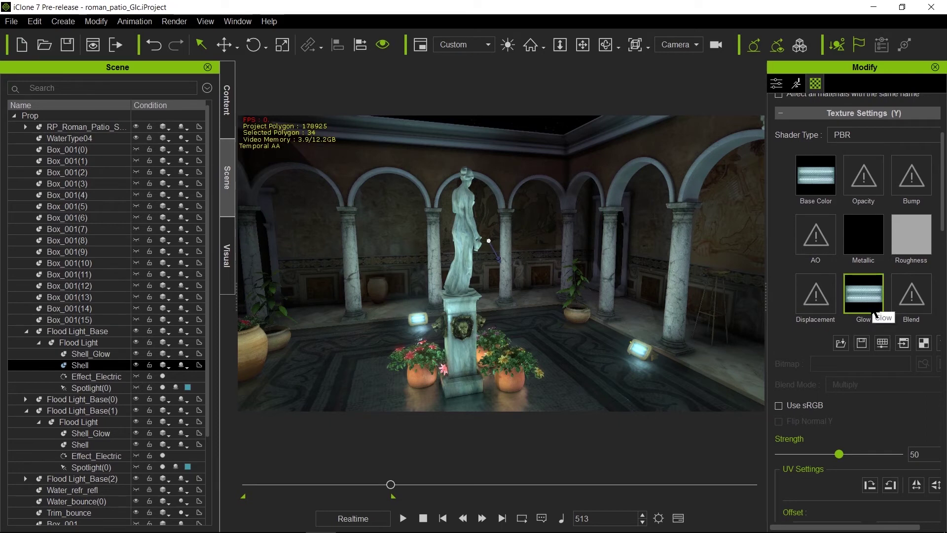
Step: Try the Shell material's Self Illumination at 100 and return it to 0
scroll(909, 436, down, 10)
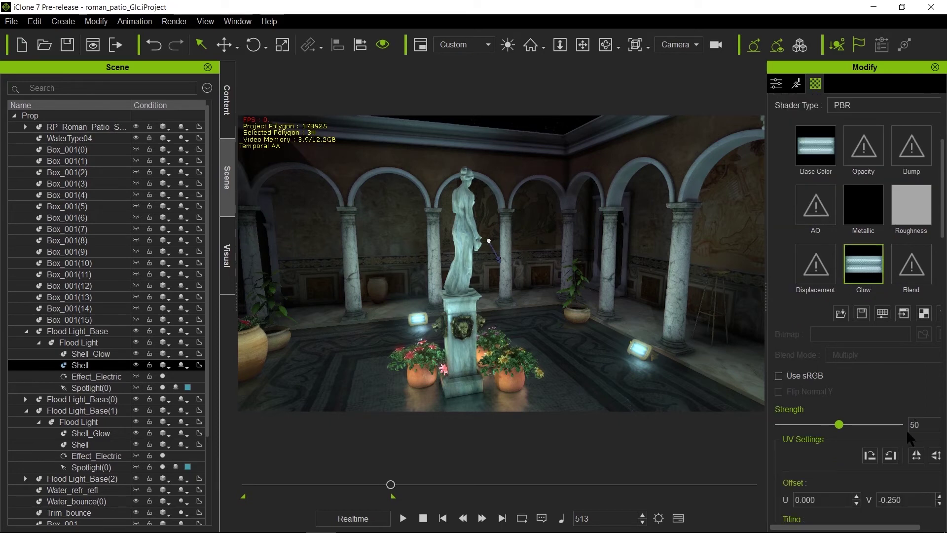
scroll(899, 430, down, 3)
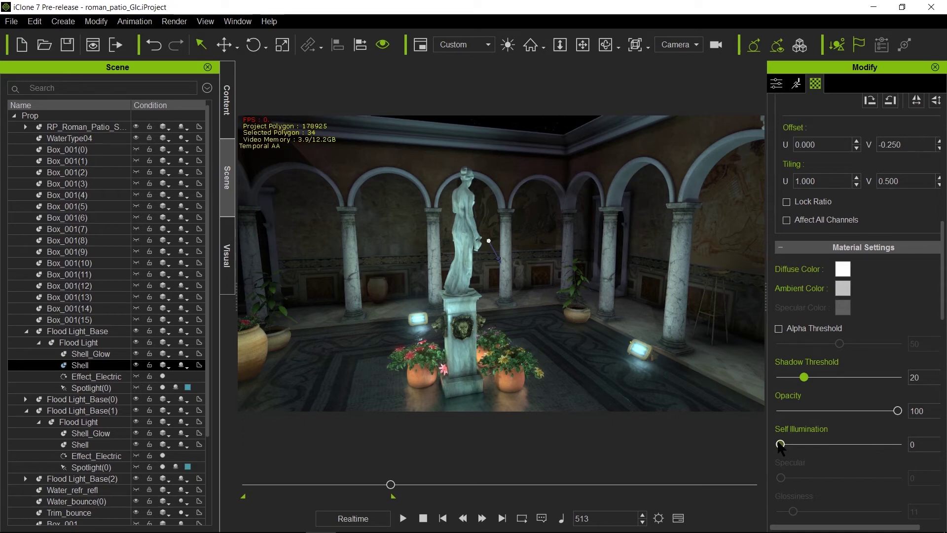
drag(781, 444, 927, 443)
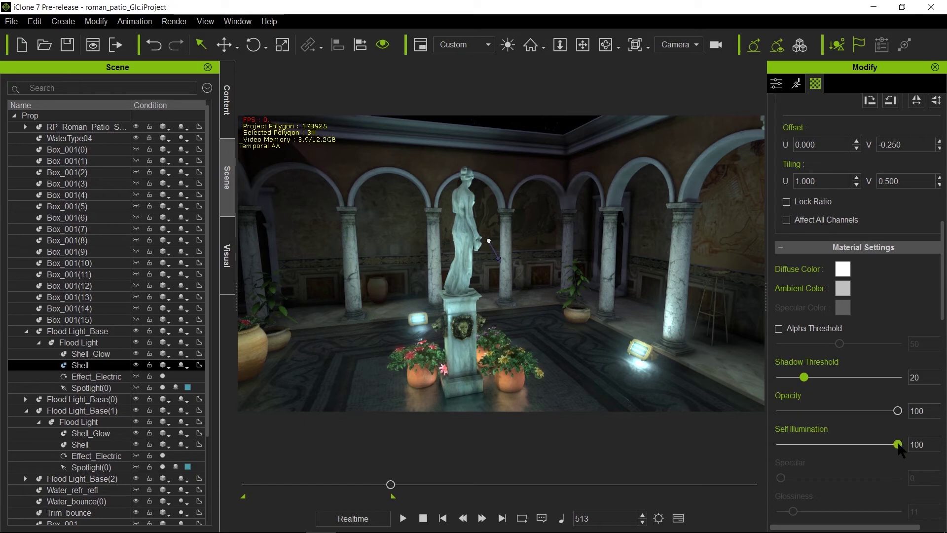
drag(898, 446, 729, 452)
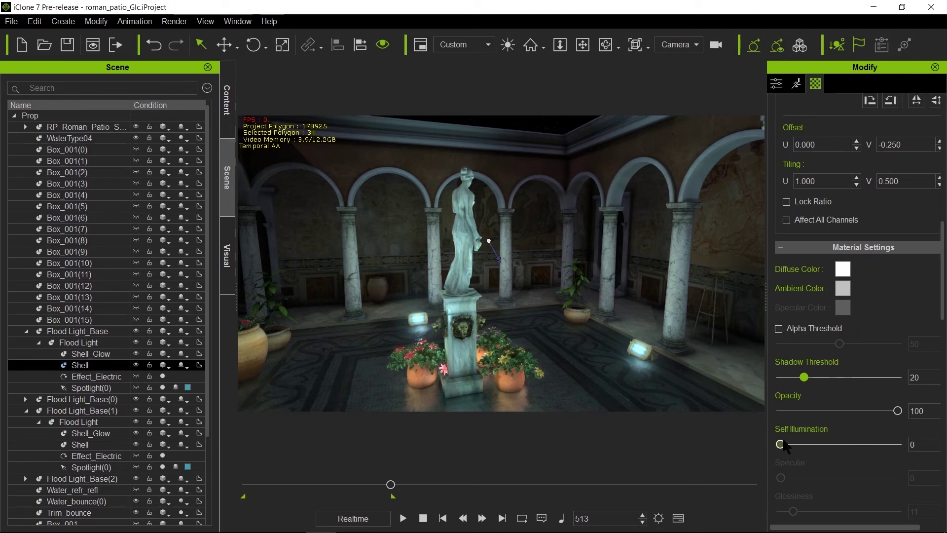
Step: Make the Spotlight(0) under Flood Light_Base visible in the viewport
scroll(907, 366, up, 5)
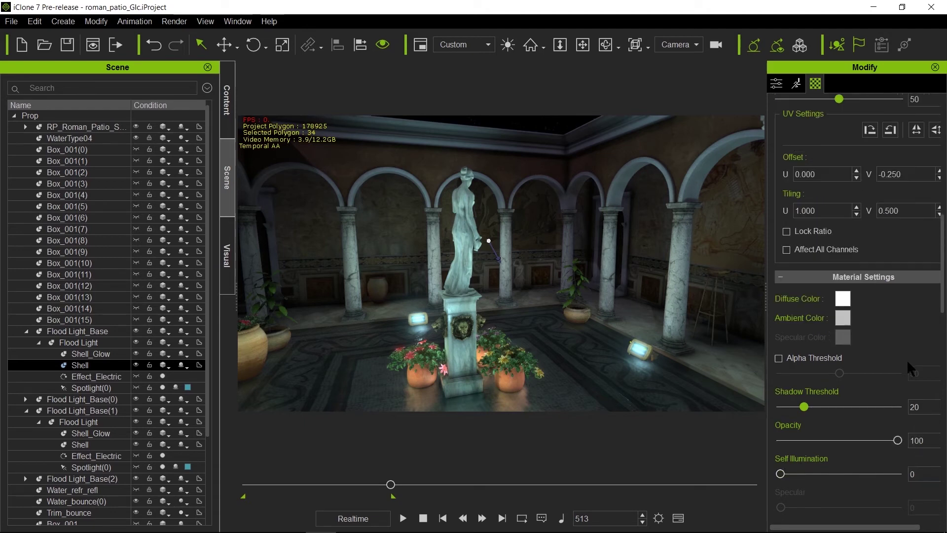
scroll(899, 372, up, 2)
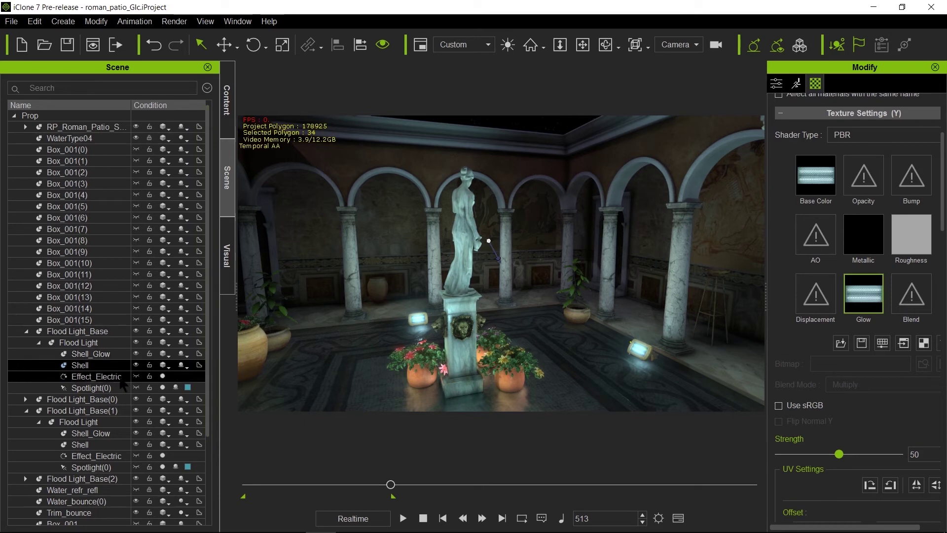
click(137, 390)
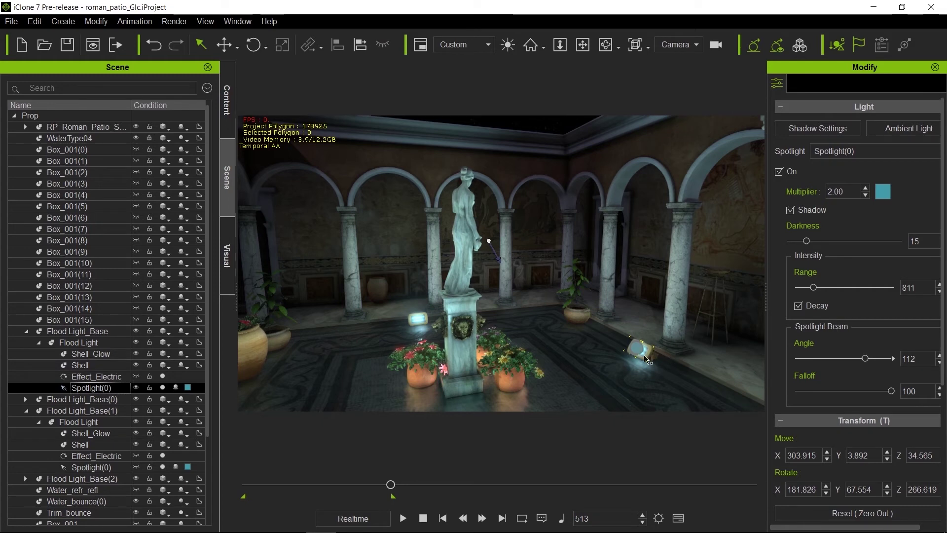
Step: Try switching Flood Light_Base's Spotlight(0) off and on to compare its lighting, and hide its gizmo
click(163, 388)
click(163, 387)
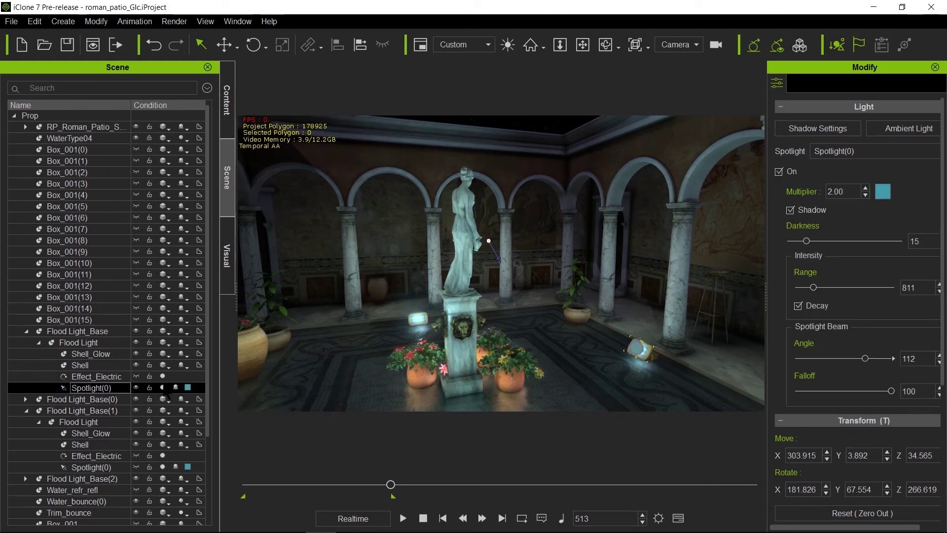
click(162, 388)
click(163, 387)
click(163, 388)
click(163, 388)
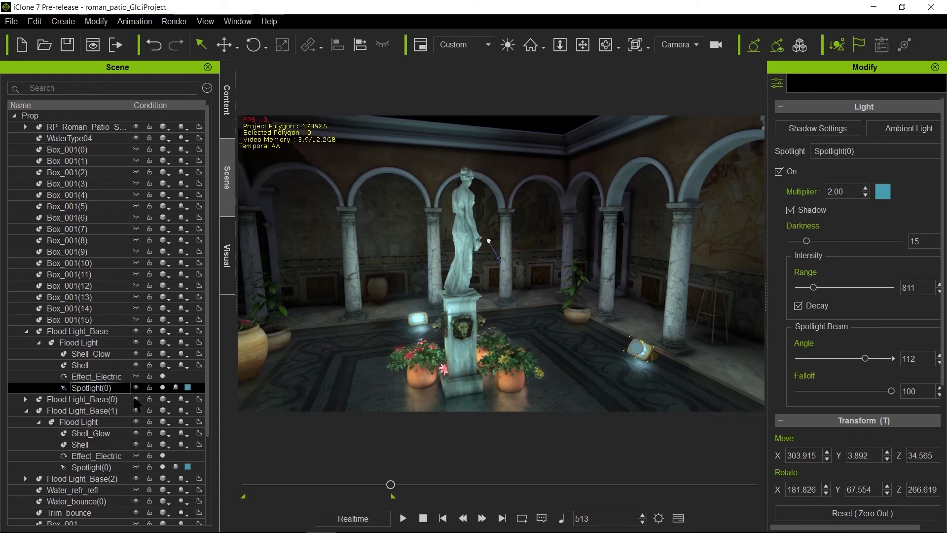
click(137, 388)
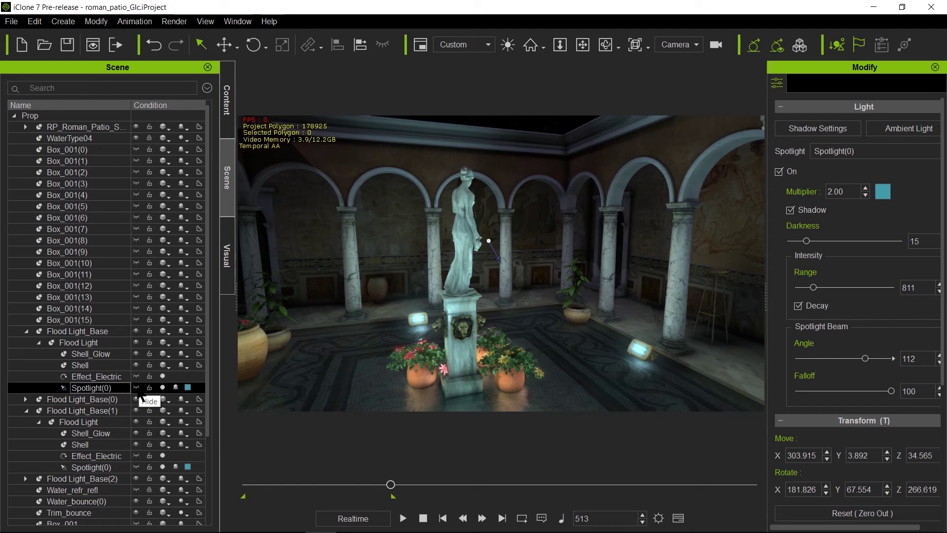
click(60, 22)
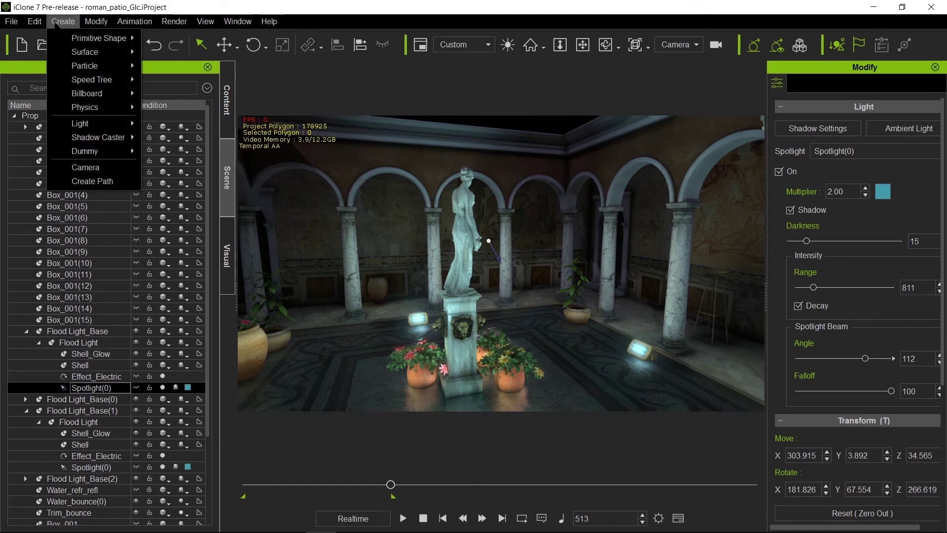
mouse_move(124, 137)
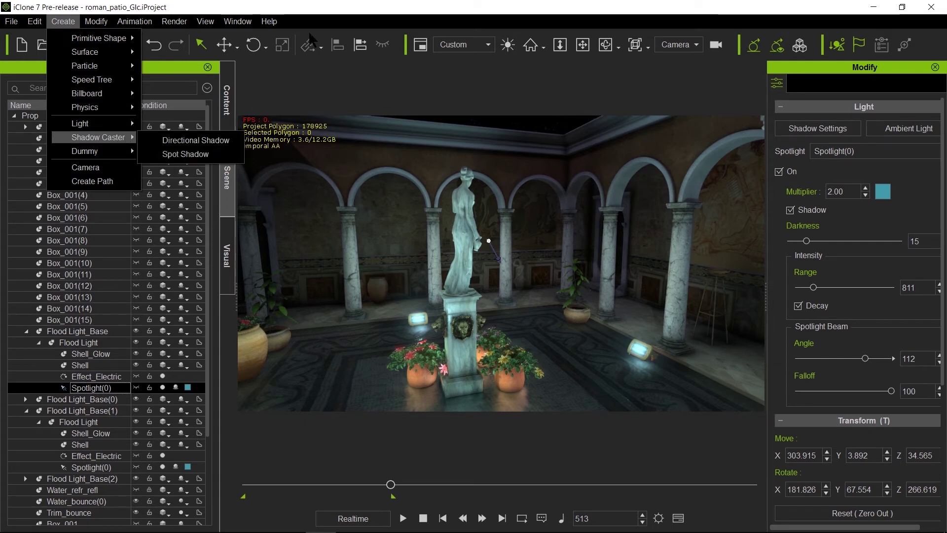
click(341, 3)
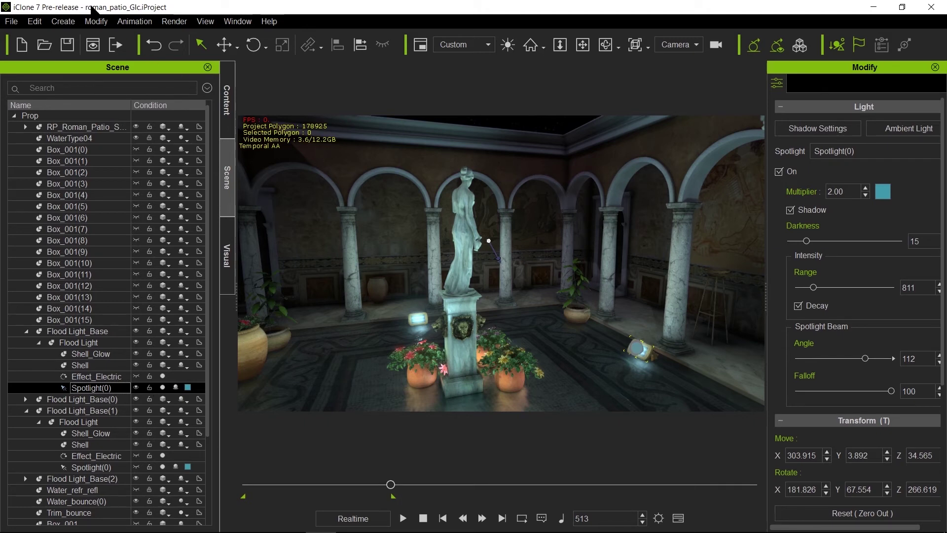
click(68, 22)
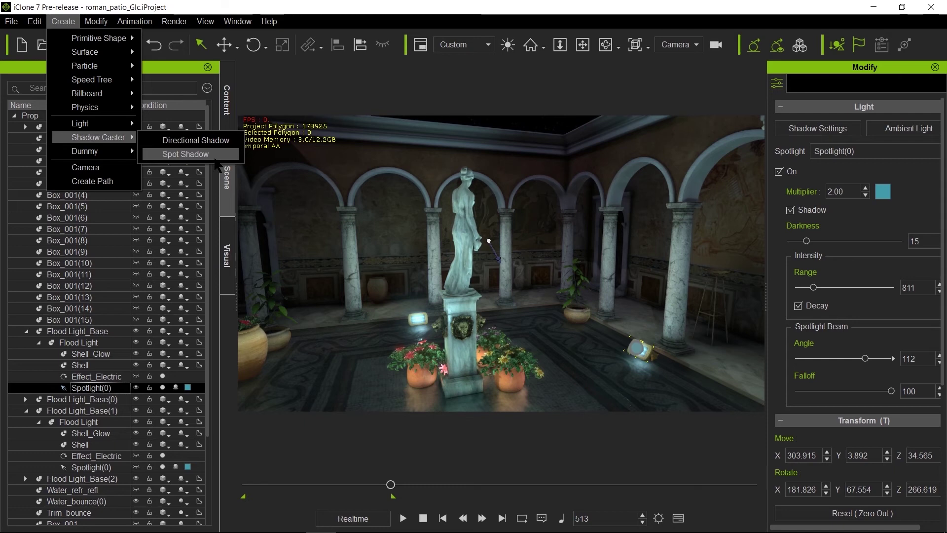
mouse_move(238, 21)
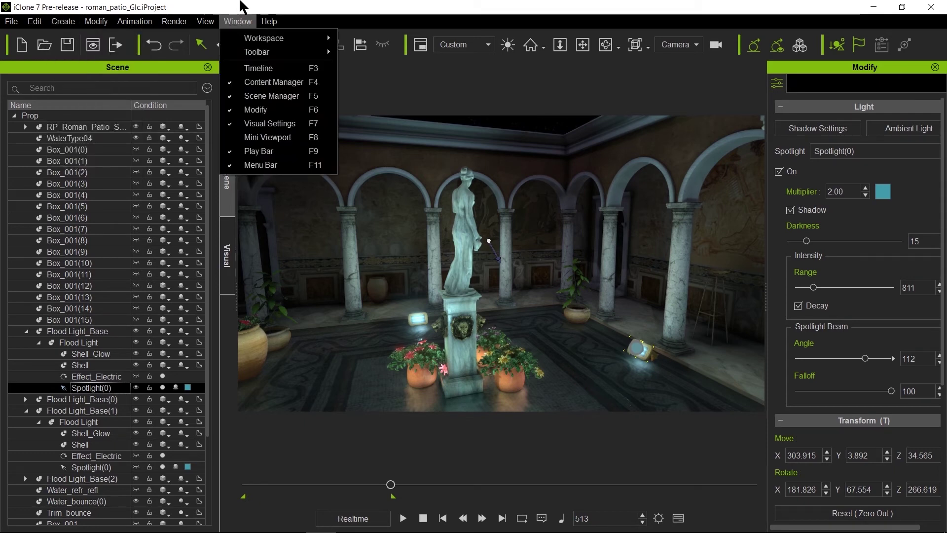
click(240, 2)
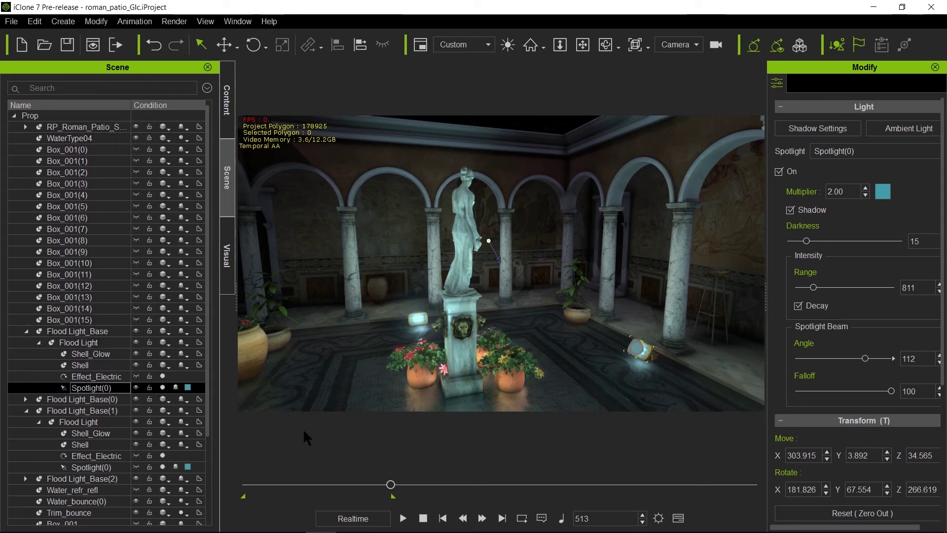
Step: Play the day-to-night animation from the first frame to review the flood lights, and return to frame 1
click(423, 519)
click(404, 519)
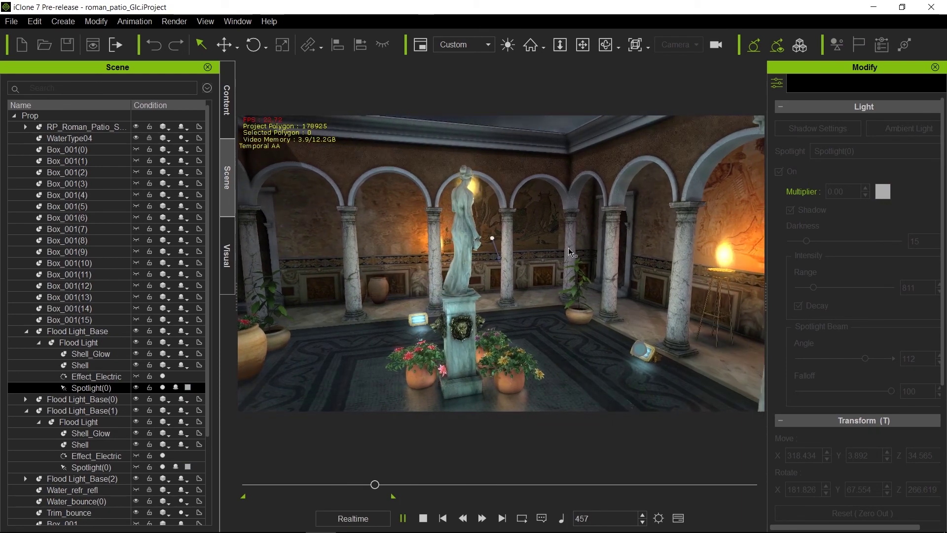
key(space)
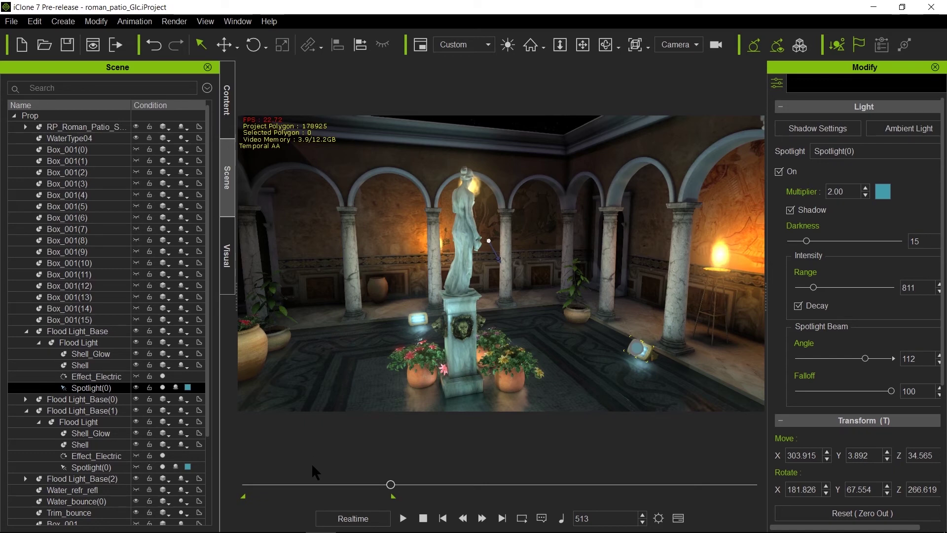
click(423, 519)
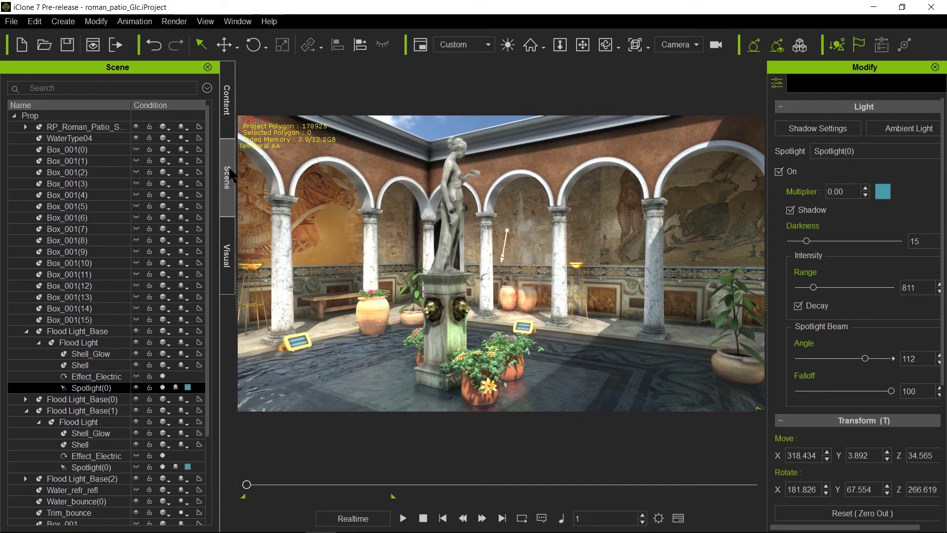
Step: Try the Global Illumination Diffuse settings with Bounce Strength 1.0 and Shadow Details 1.0
click(231, 247)
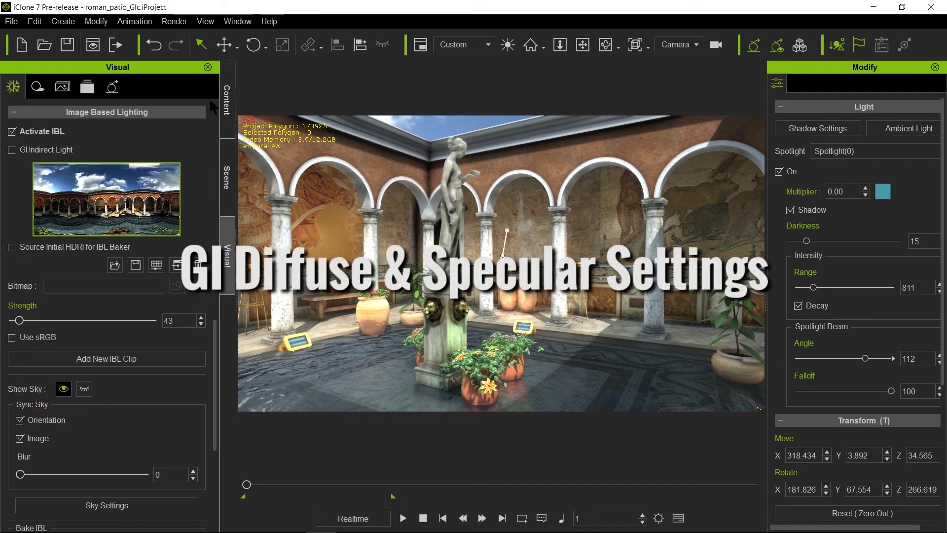
click(115, 88)
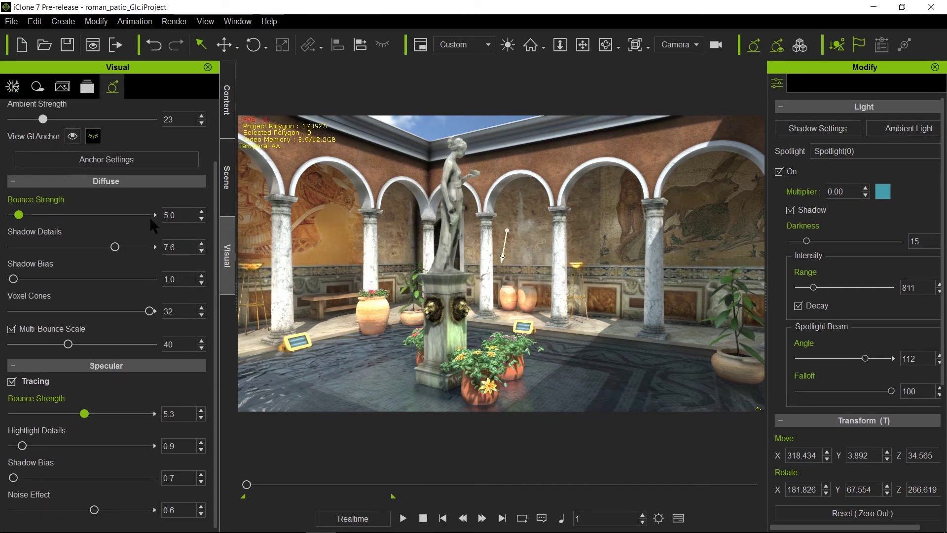
double_click(185, 216)
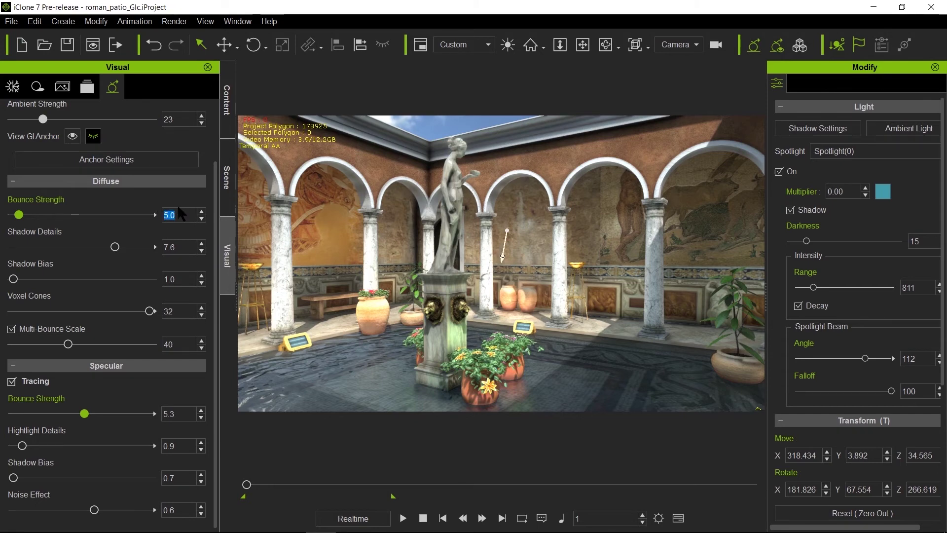
text(1)
key(Return)
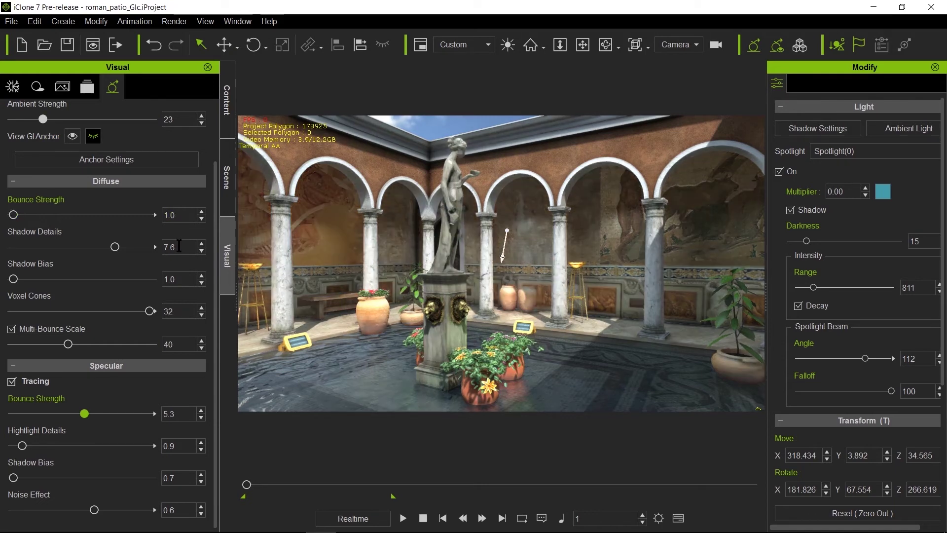
double_click(164, 246)
key(Return)
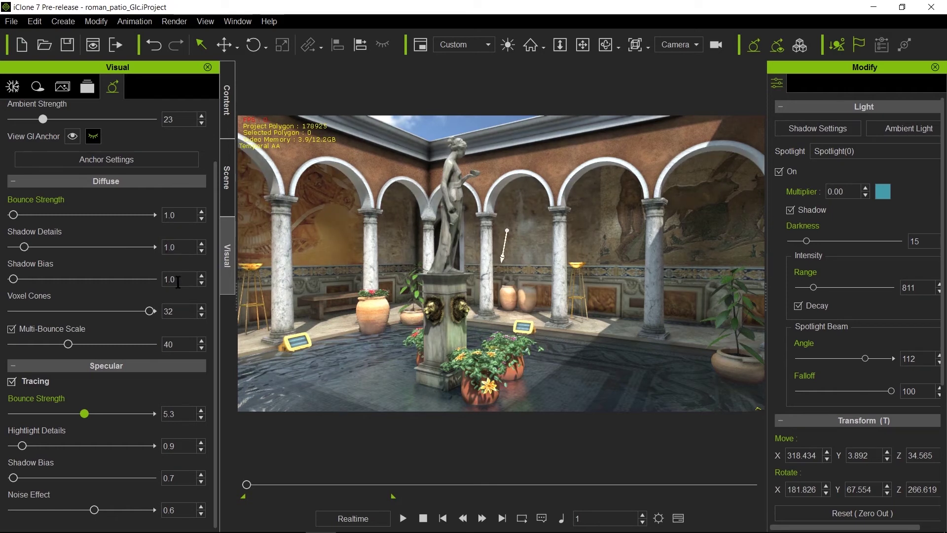
Step: Try the diffuse Voxel Cones at 8 and the Multi-Bounce Scale at 20
double_click(184, 310)
text(8)
key(Return)
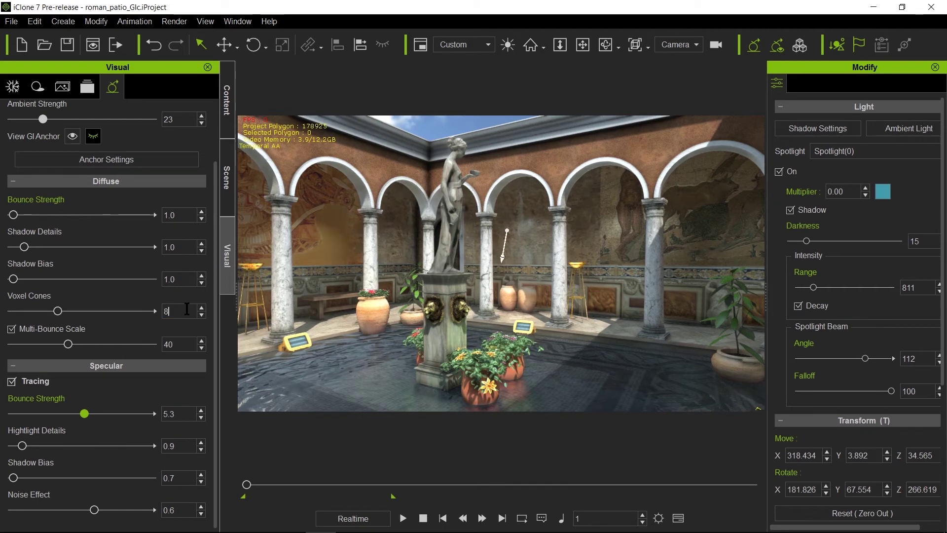
double_click(169, 345)
text(20)
key(Return)
Step: Compare the scene with specular Tracing off and on, and try the specular Bounce Strength at 1.0
click(12, 383)
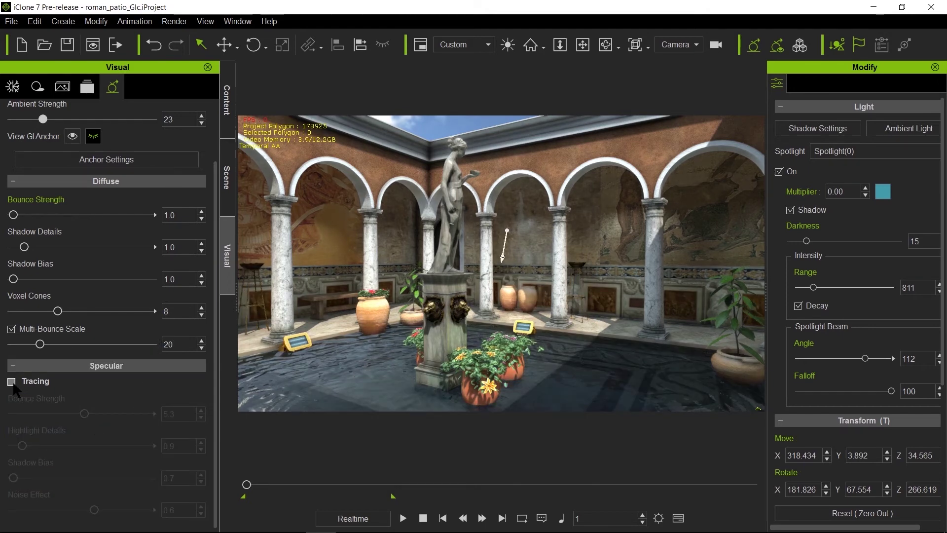
click(12, 383)
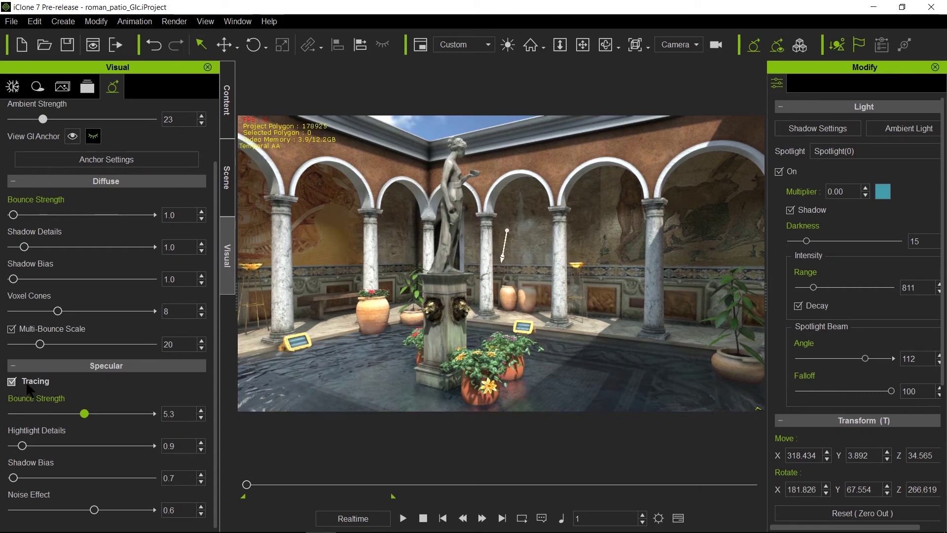
double_click(166, 413)
text(0)
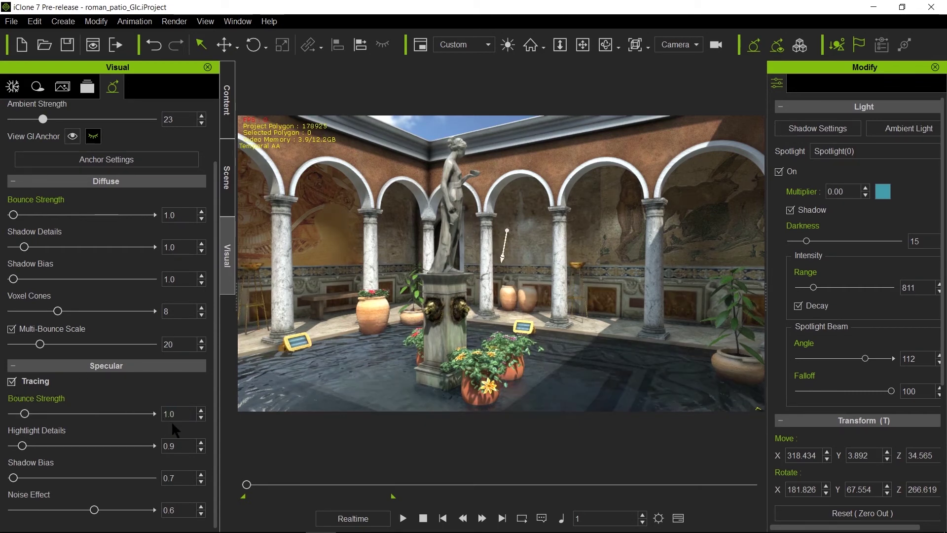
Step: Try the specular Highlight Details and Shadow Bias at 1.0 and the Noise Effect at 0
double_click(184, 447)
text(1)
double_click(169, 479)
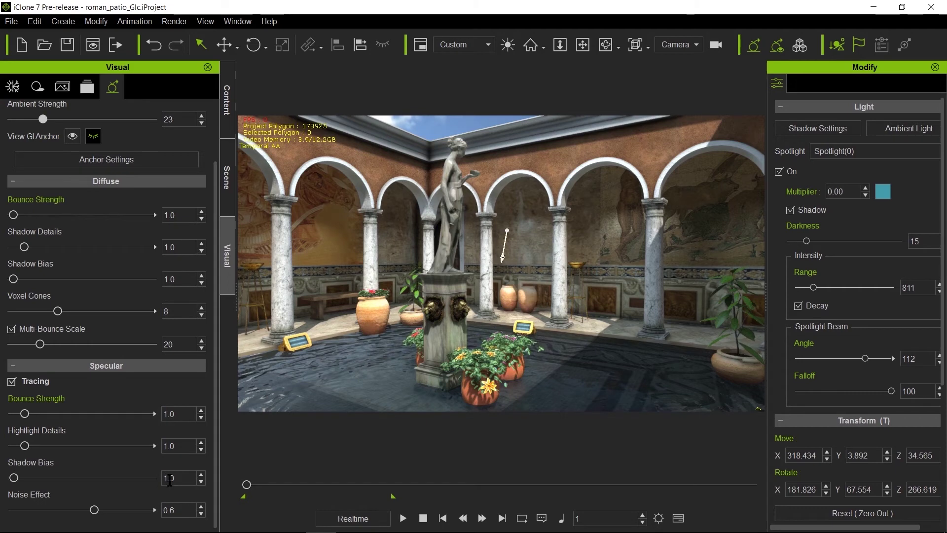
drag(187, 514, 146, 514)
text(0)
key(Return)
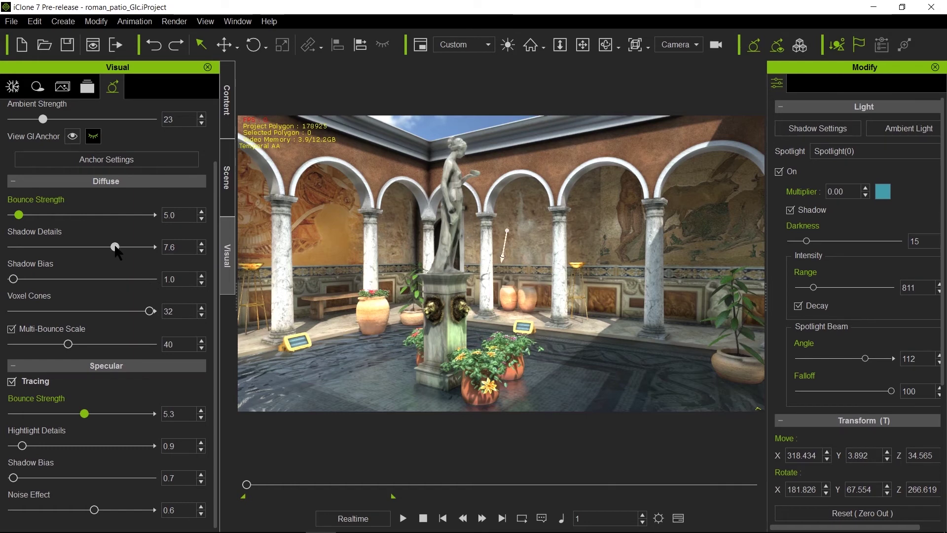
Step: Compare the diffuse Shadow Details at 10.0 and 0.1, and leave it at 10.0
drag(115, 247, 179, 247)
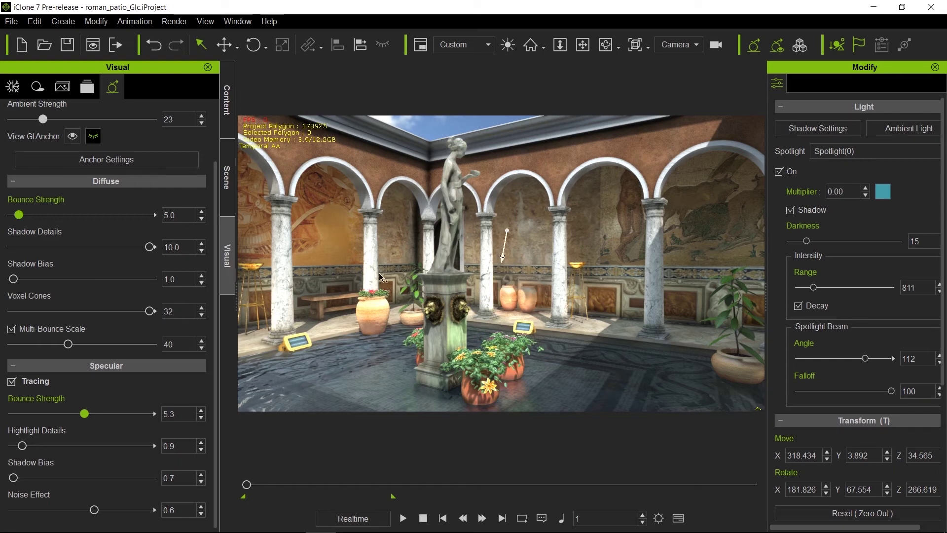
drag(149, 247, 1, 254)
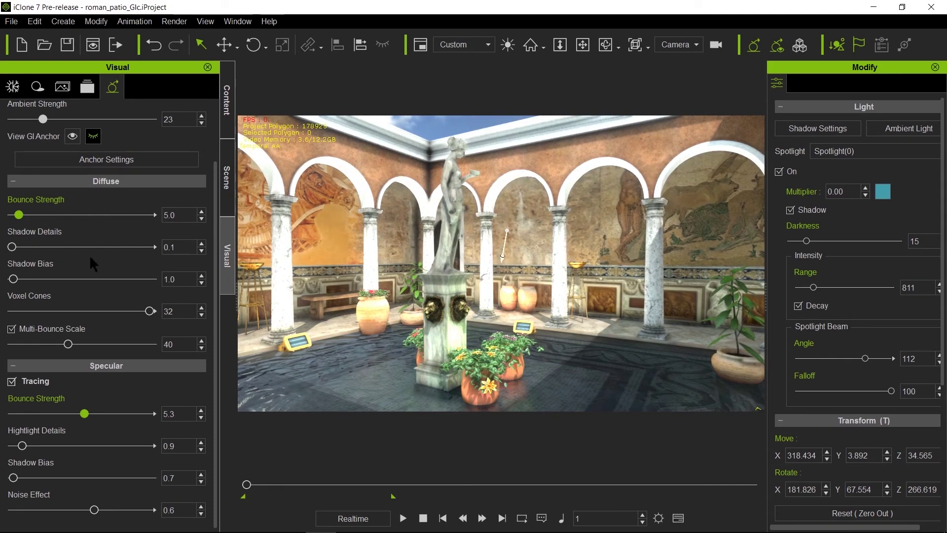
drag(13, 249, 133, 257)
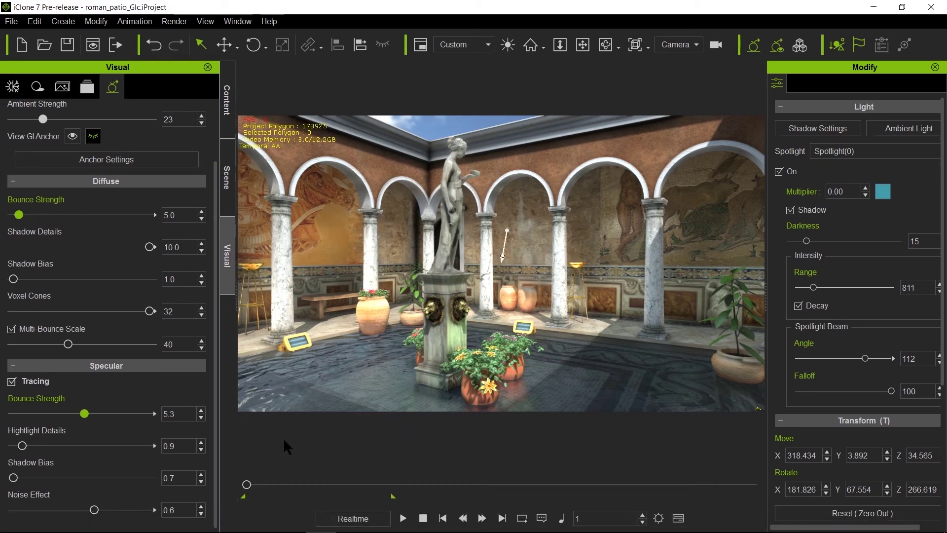
Step: Set the transition curve of the roman_patio_night2 clip on the project's IBL Image track to Ease In
key(F3)
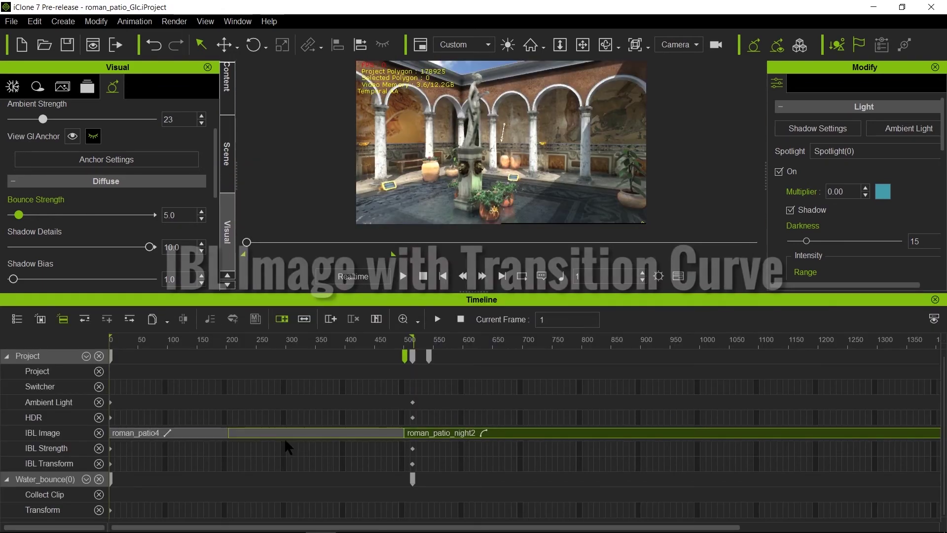
click(485, 434)
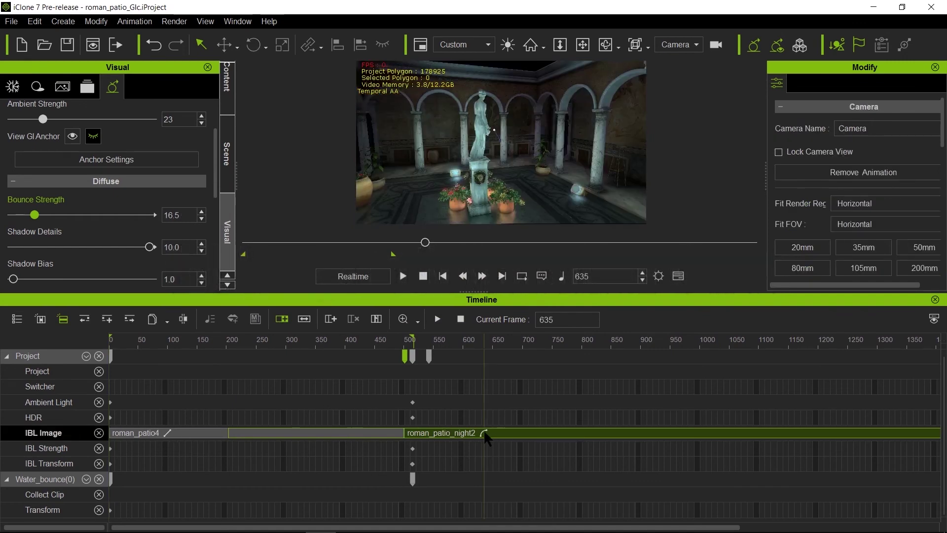
right_click(485, 433)
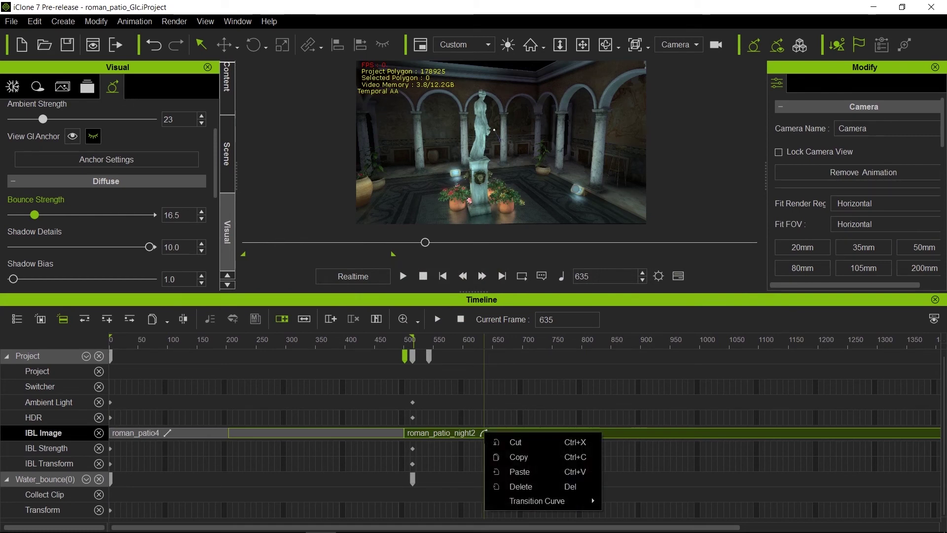
mouse_move(542, 504)
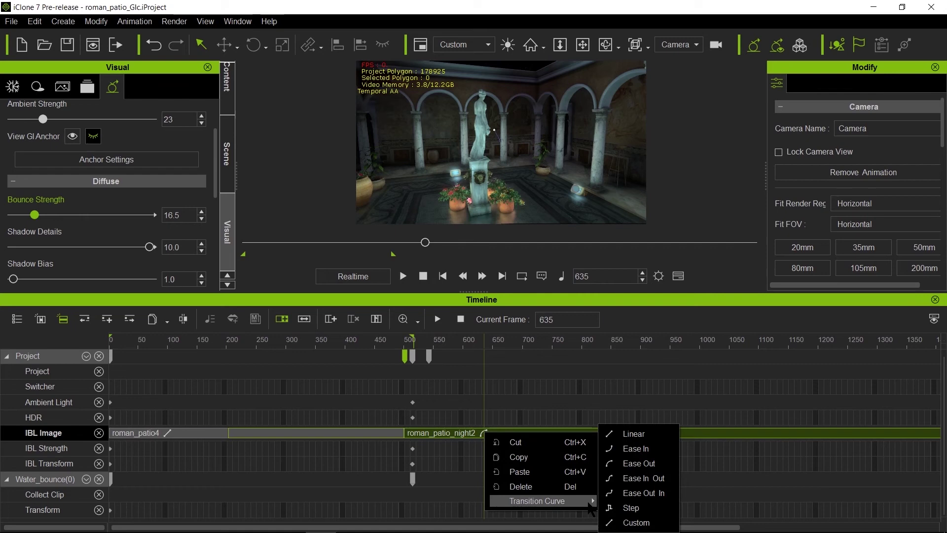
click(641, 449)
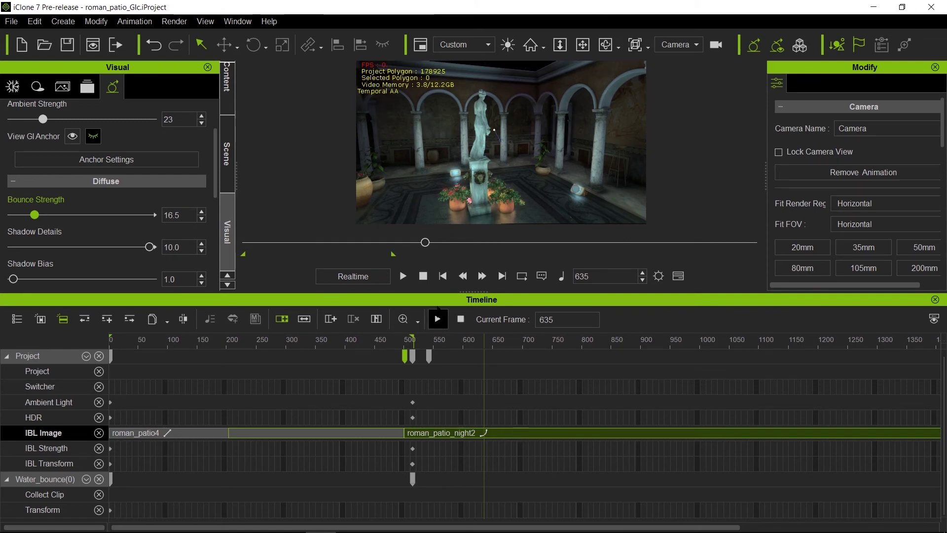
key(F3)
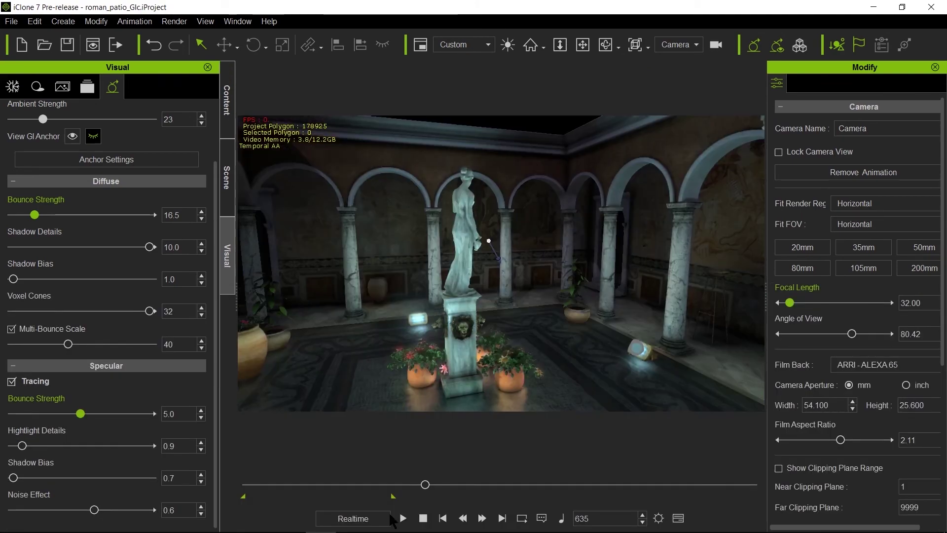
Step: Play the day-to-night animation from the beginning and return to the first frame
click(423, 518)
click(403, 518)
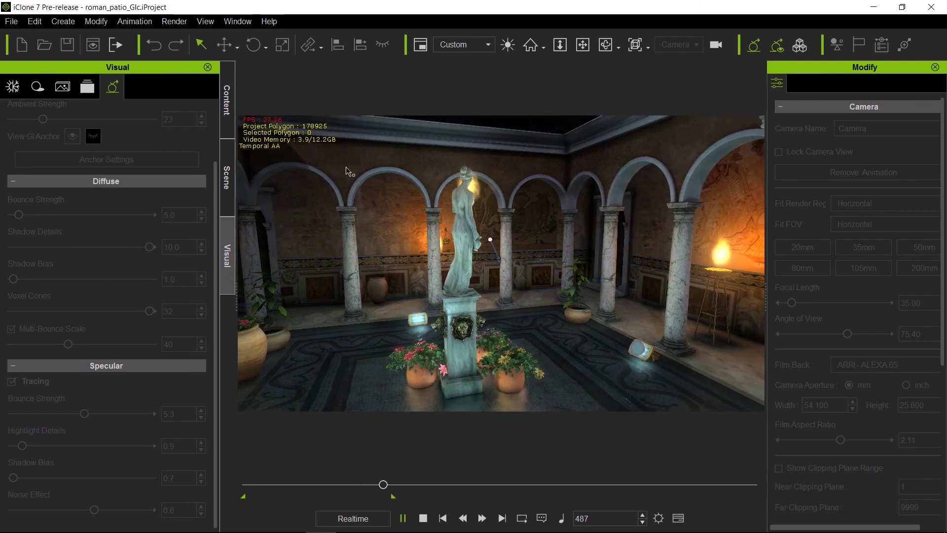
key(space)
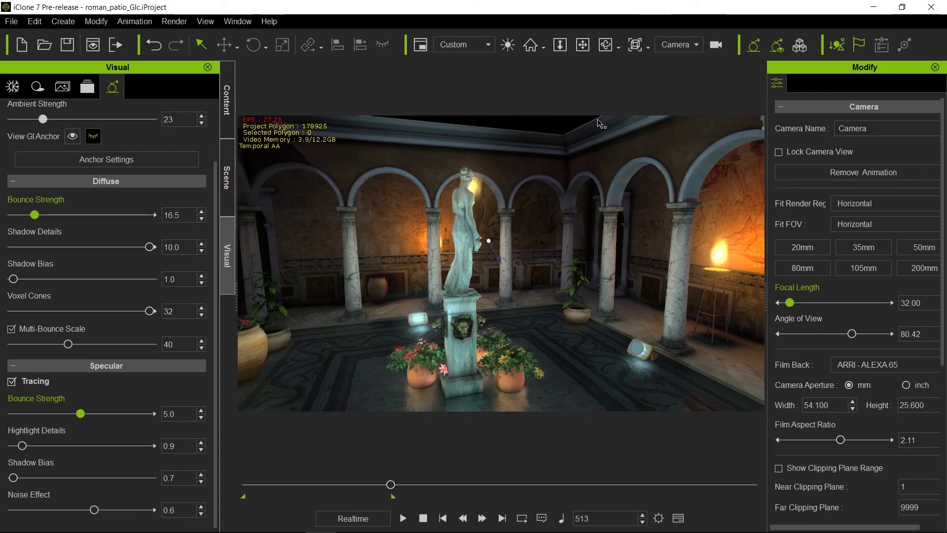
click(424, 518)
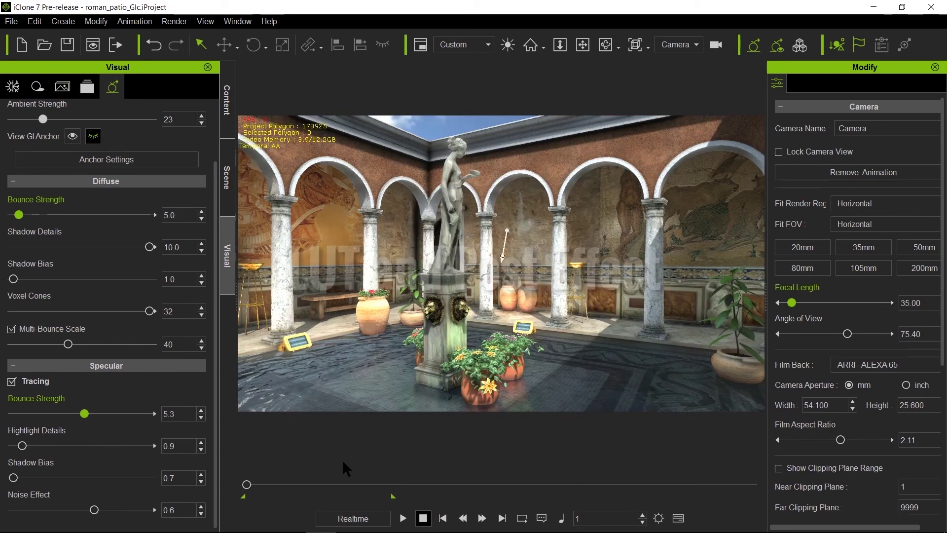
Step: Activate the post effects and compare the LUT_Warm_Colours contribution at the first and last frames
click(88, 87)
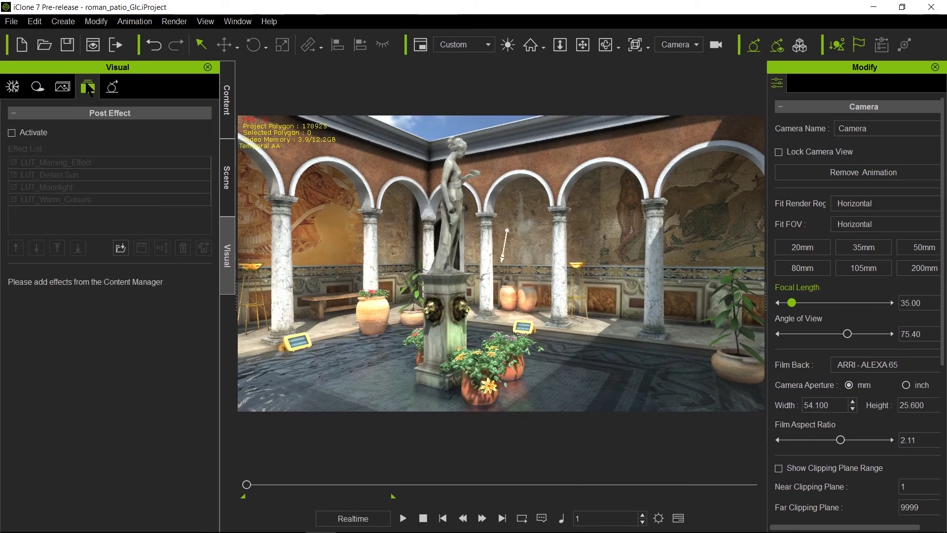
click(12, 133)
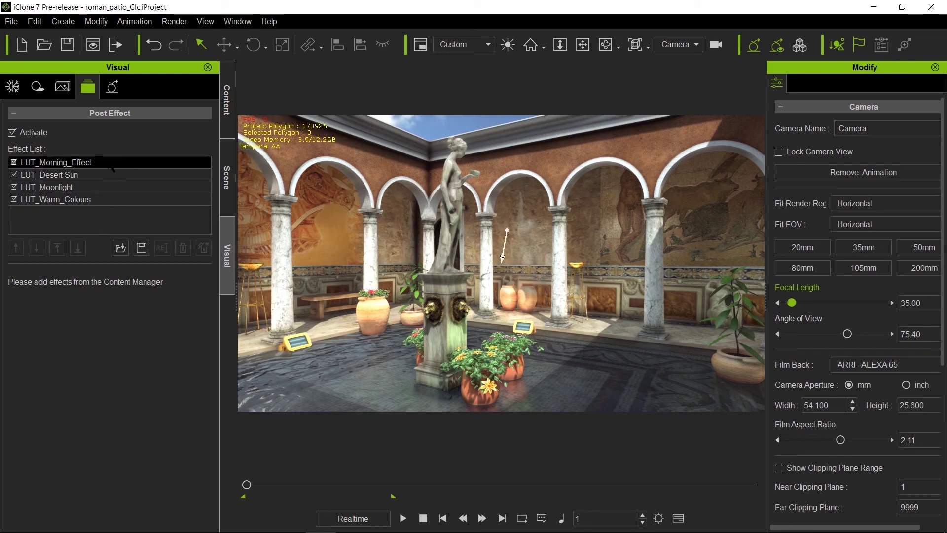
click(103, 201)
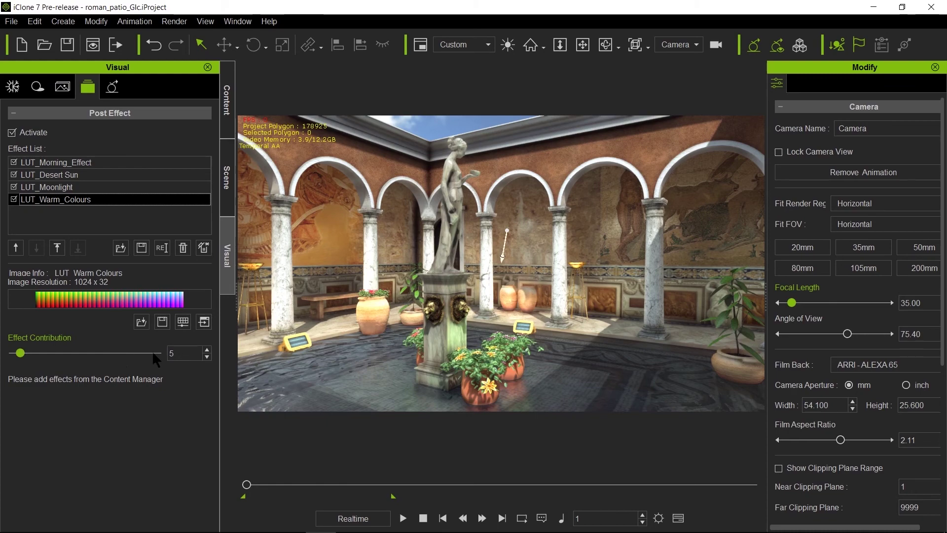
click(503, 518)
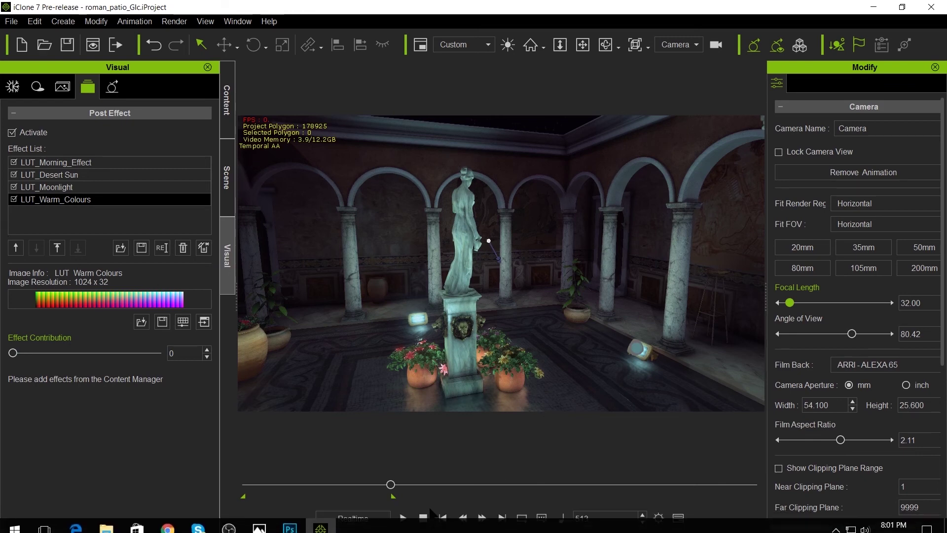
click(423, 518)
Step: Check LUT_Desert Sun, try the LUT_Warm_Colours Effect Contribution at 89, and set it to 6 at the first frame
click(74, 177)
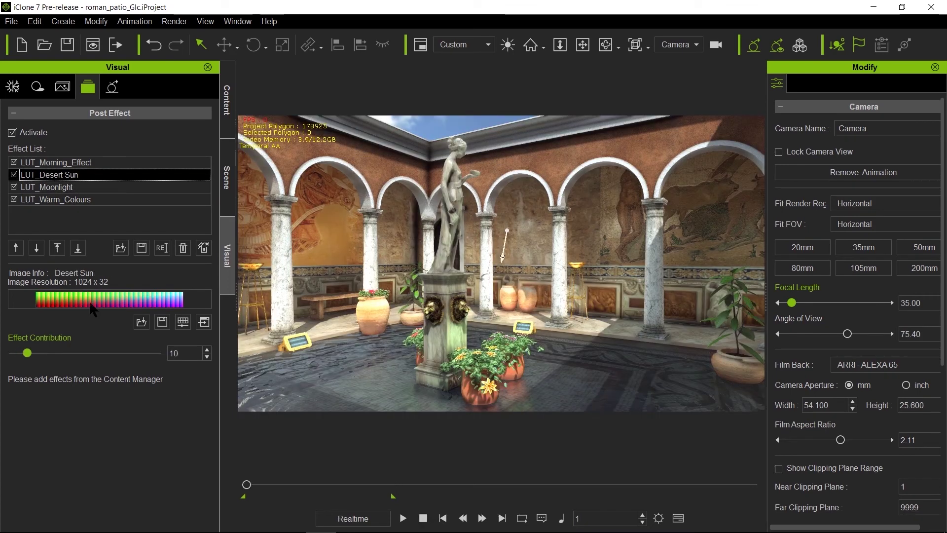
click(117, 203)
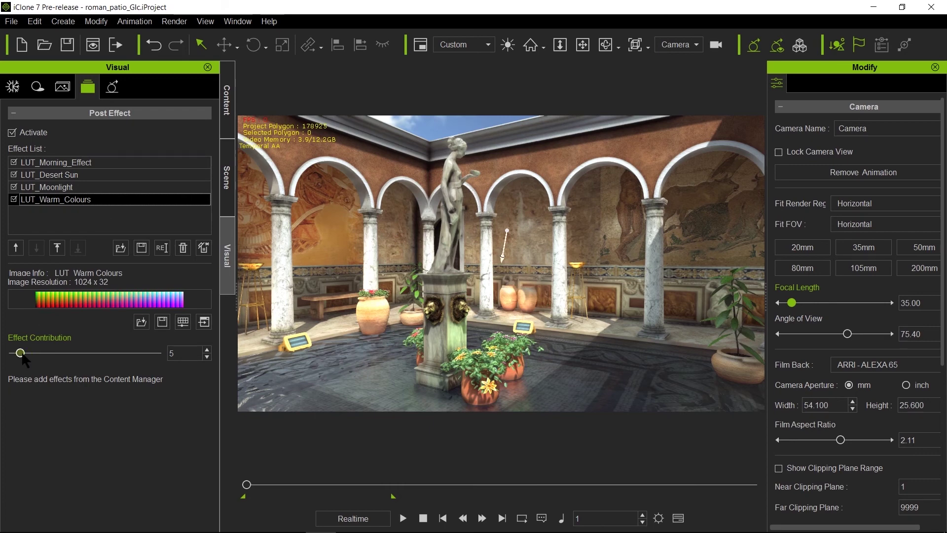
drag(20, 353, 143, 353)
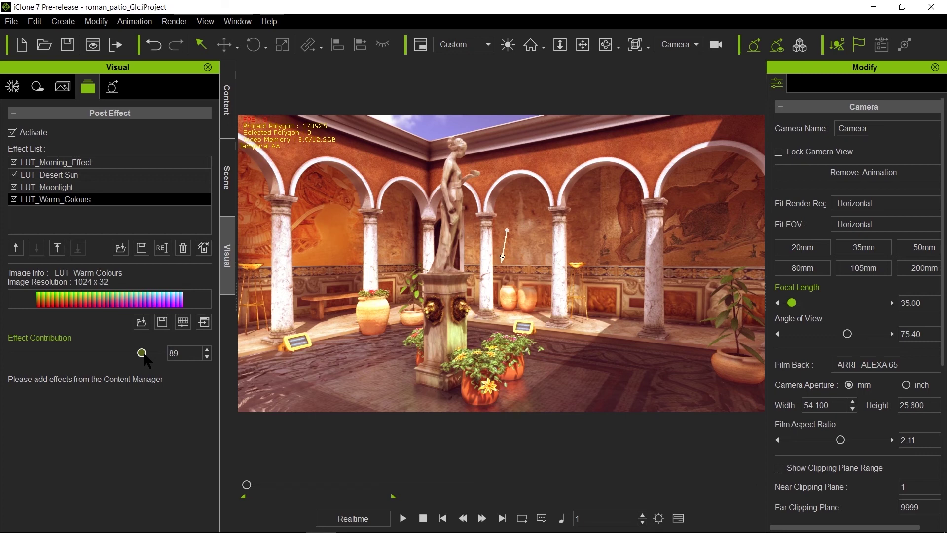
drag(145, 356, 25, 354)
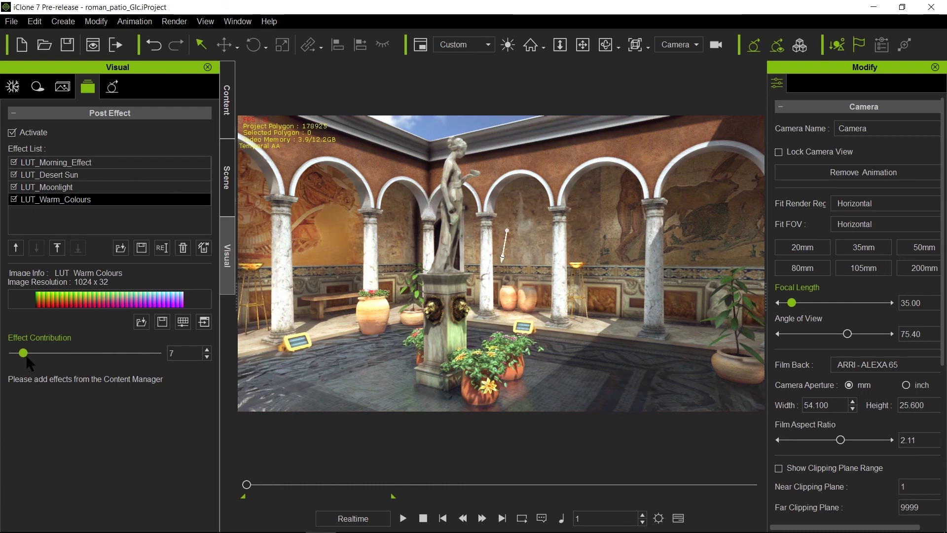
Step: Compare the daytime scene with LUT_Desert Sun and LUT_Warm_Colours disabled and enabled
click(15, 200)
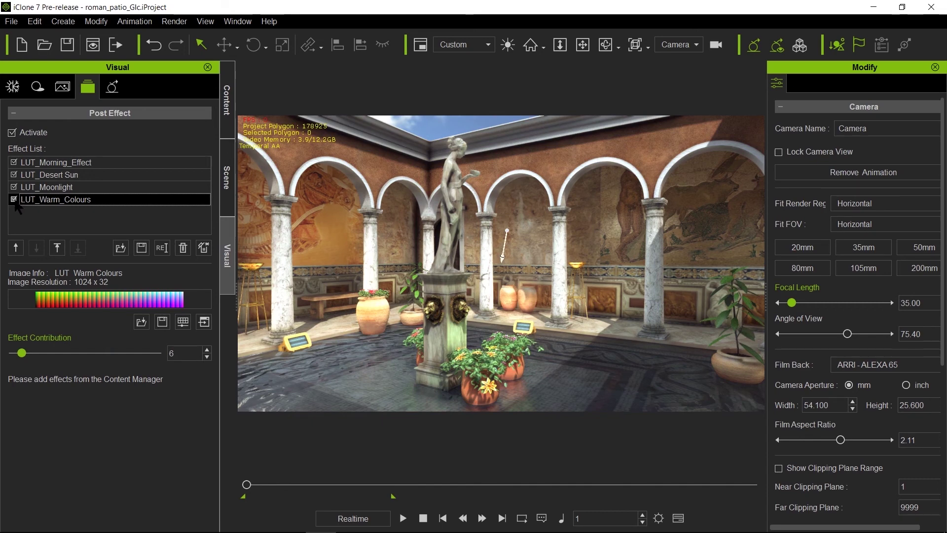
click(14, 175)
click(14, 174)
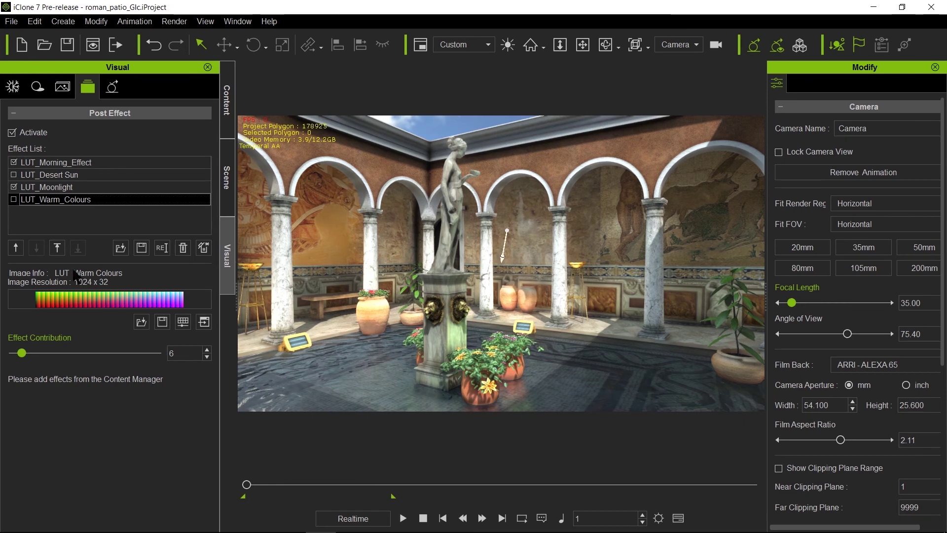
click(14, 199)
click(14, 174)
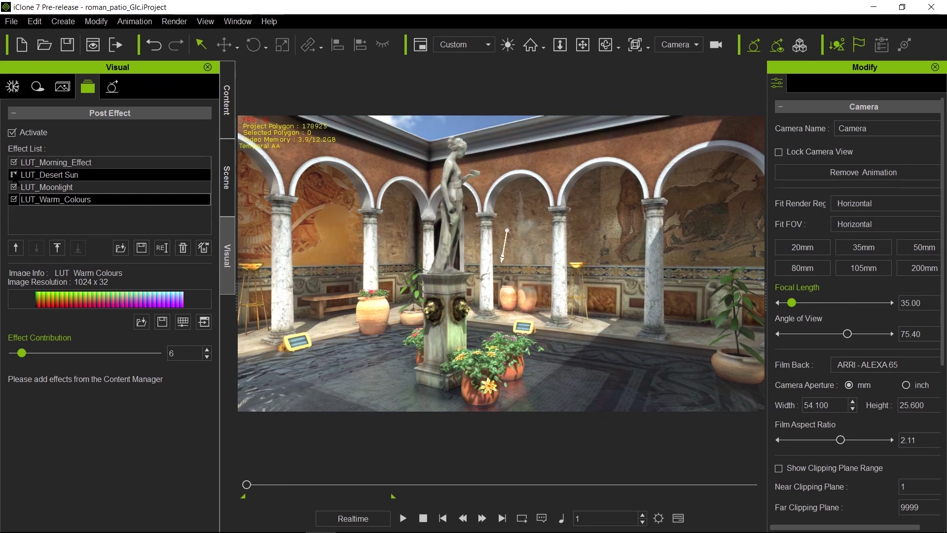
Step: Set the LUT_Desert Sun Effect Contribution to 10 at the first frame, and adjust that of LUT_Morning_Effect at the last frame
click(79, 180)
mouse_move(22, 353)
mouse_down()
mouse_move(133, 354)
mouse_move(30, 357)
mouse_up()
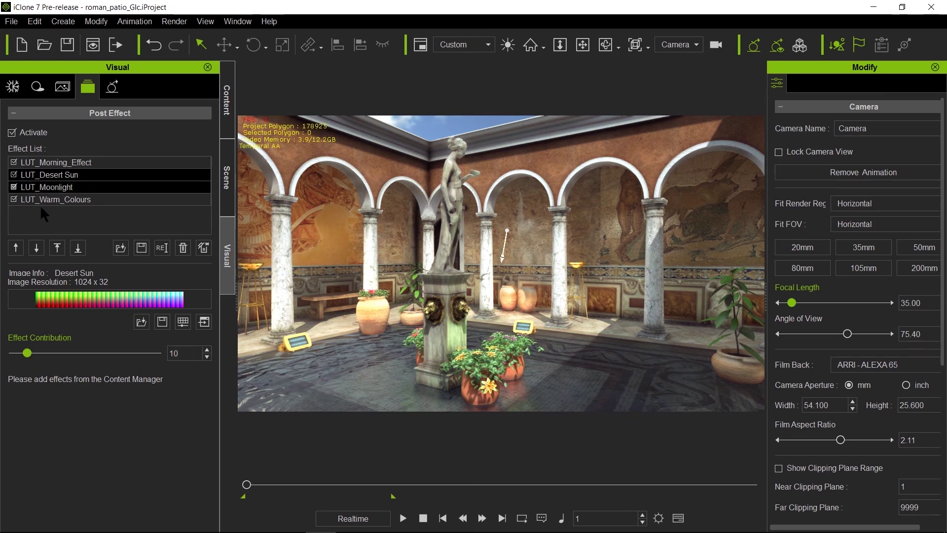
click(78, 163)
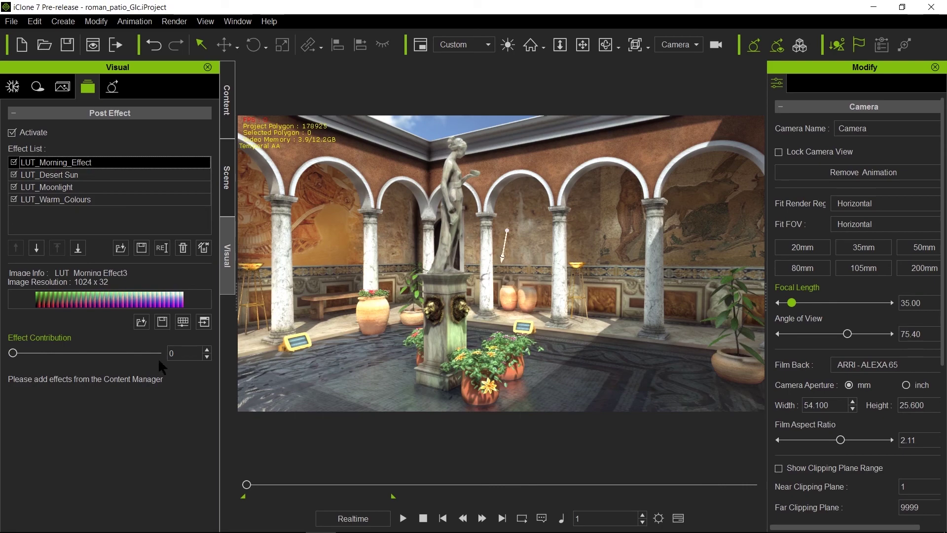
click(503, 519)
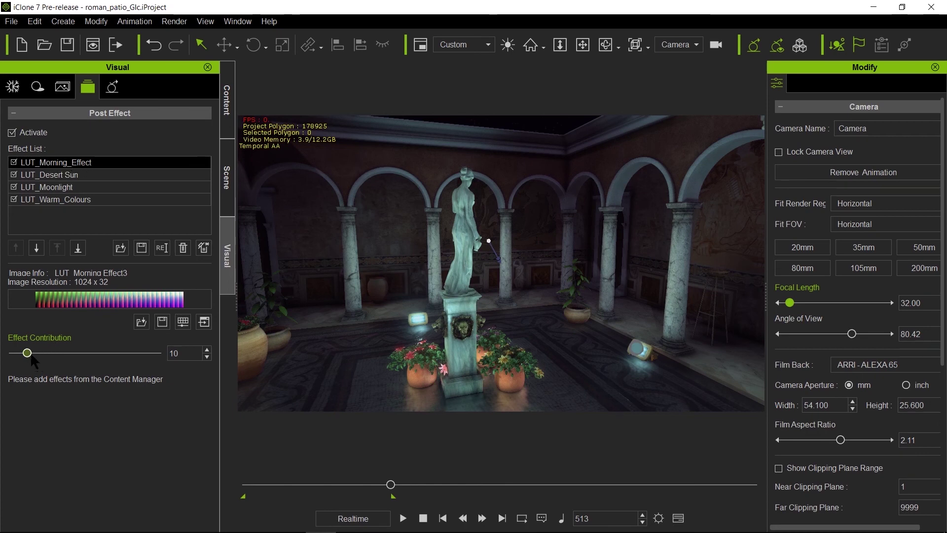
mouse_move(28, 355)
mouse_down()
mouse_move(131, 368)
mouse_move(35, 360)
mouse_up()
Step: Try the LUT_Moonlight Effect Contribution at 100, 23 and 27 with the torches lit at frame 513, and set it to 19
click(90, 188)
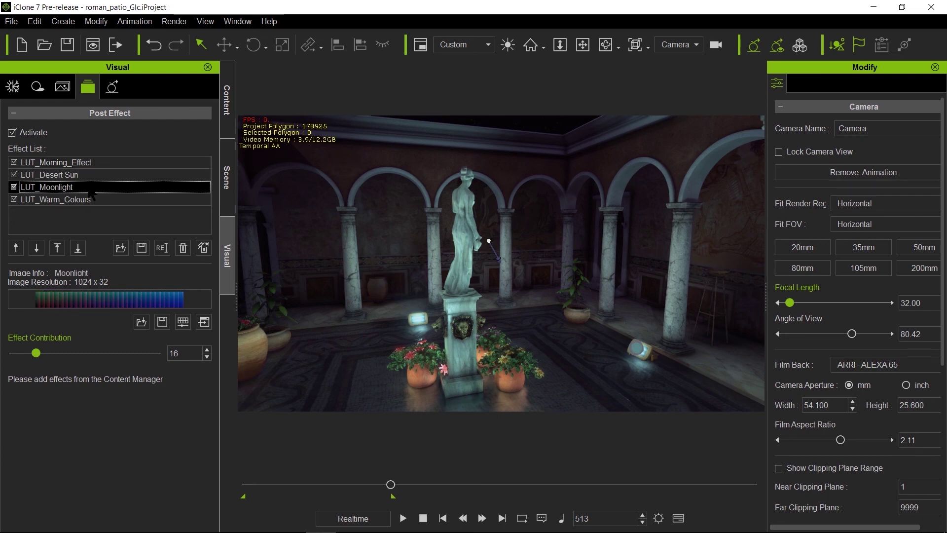
drag(43, 358, 158, 357)
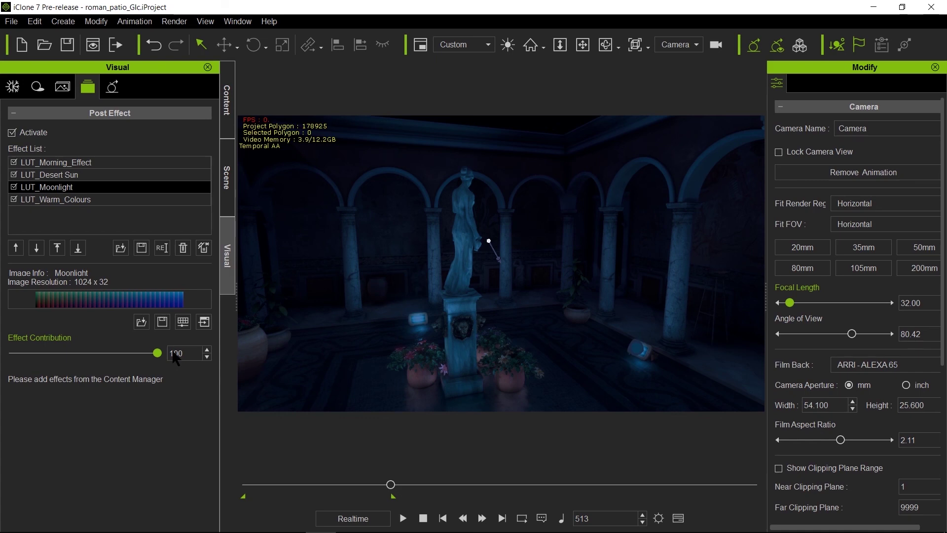
drag(137, 367, 47, 368)
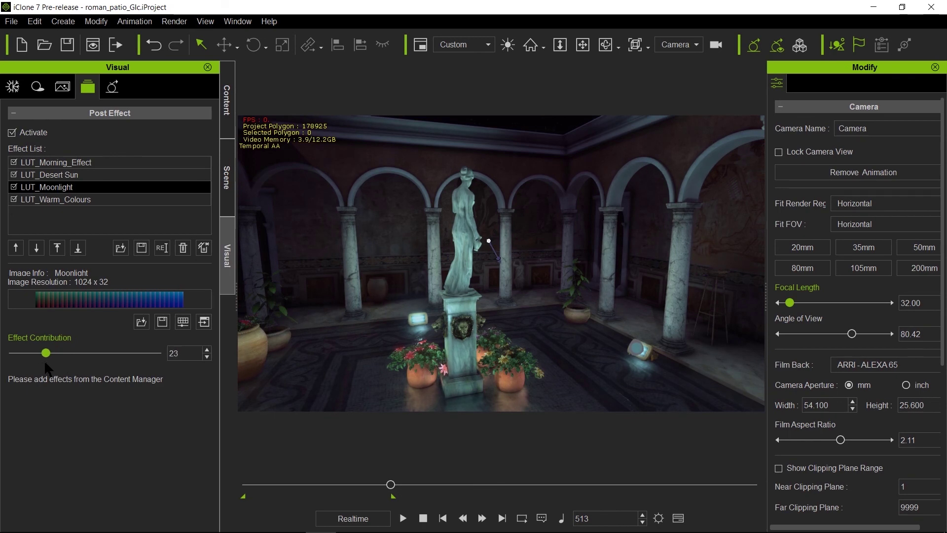
click(374, 484)
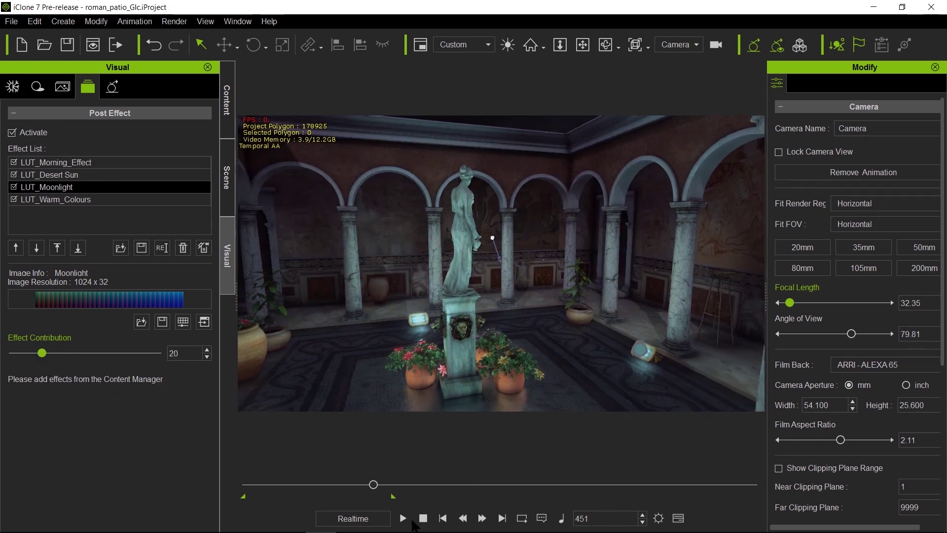
click(402, 519)
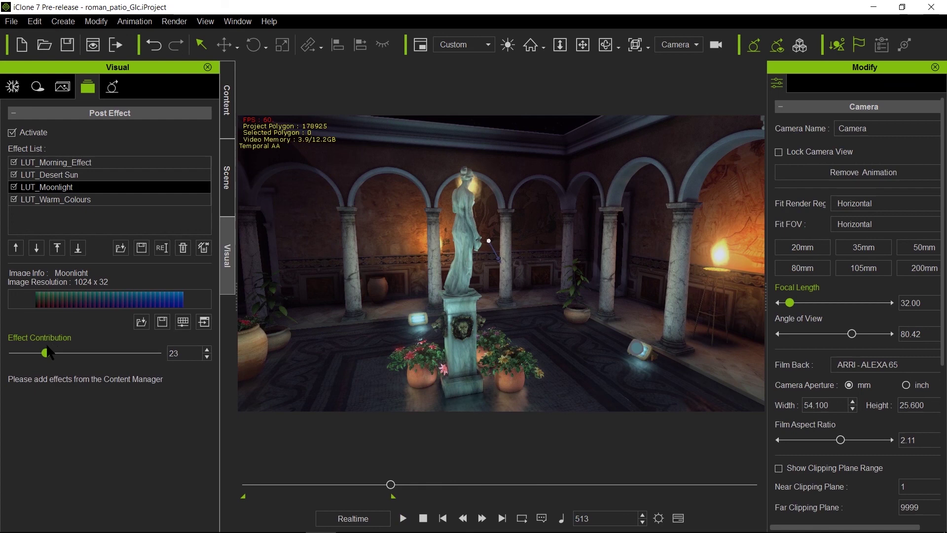
drag(46, 353, 52, 353)
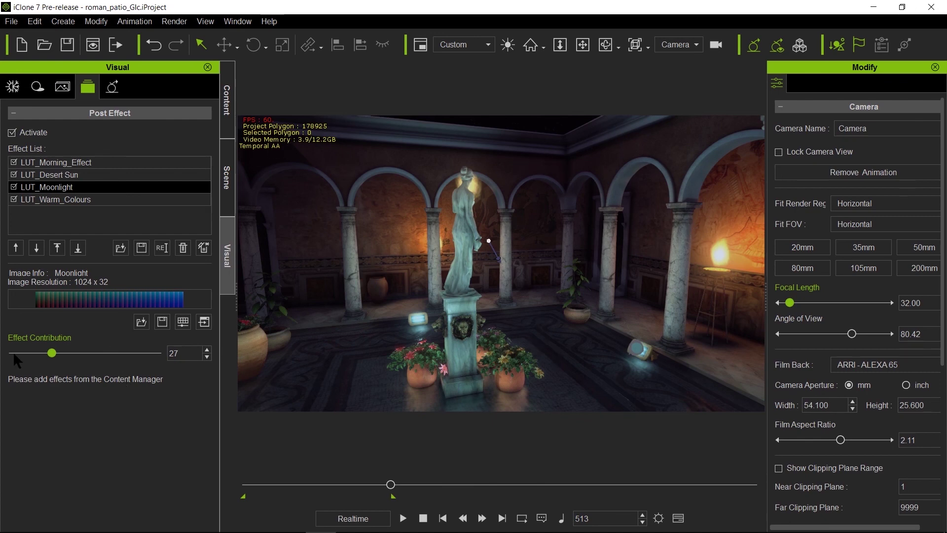
drag(50, 350, 40, 354)
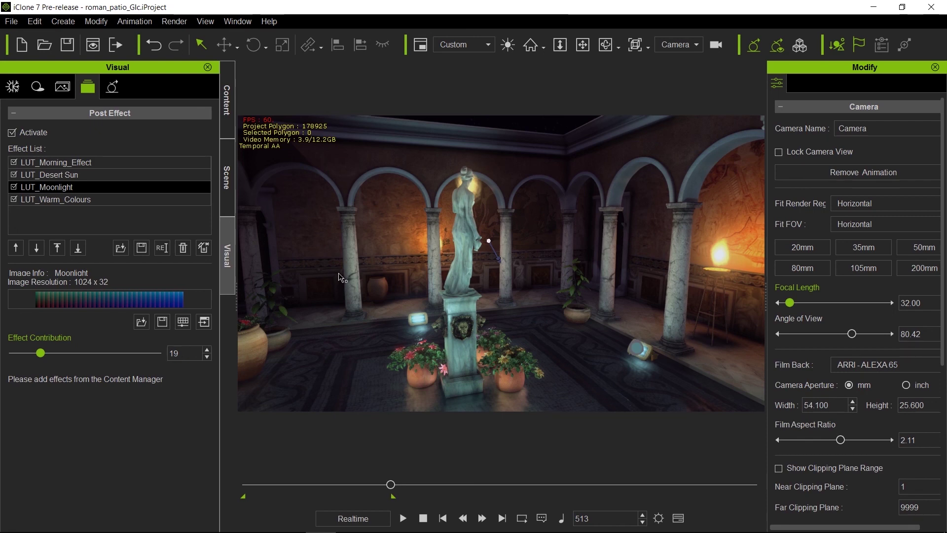
Step: Compare LUT_Moonlight at the first and last frames, and set the IBL Strength to 274 at the last frame
ctrl+click(87, 166)
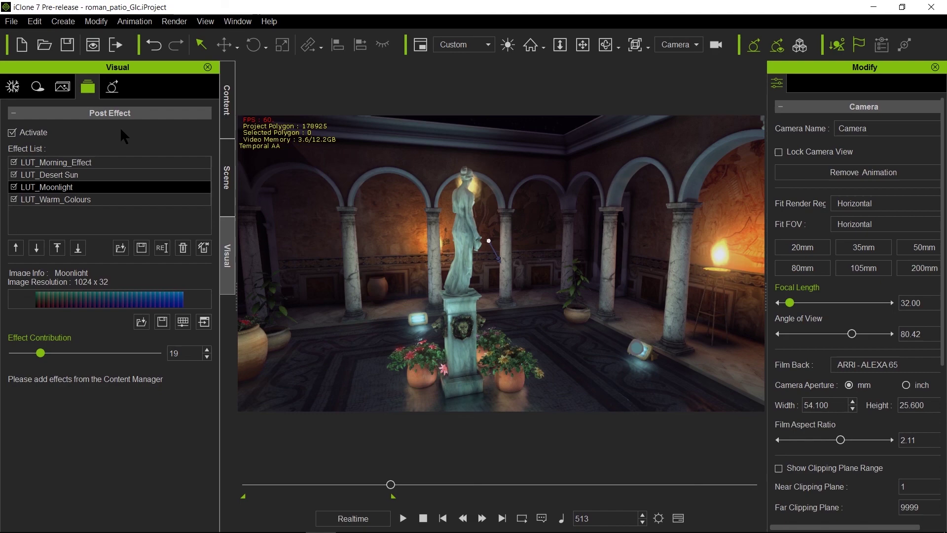
click(423, 518)
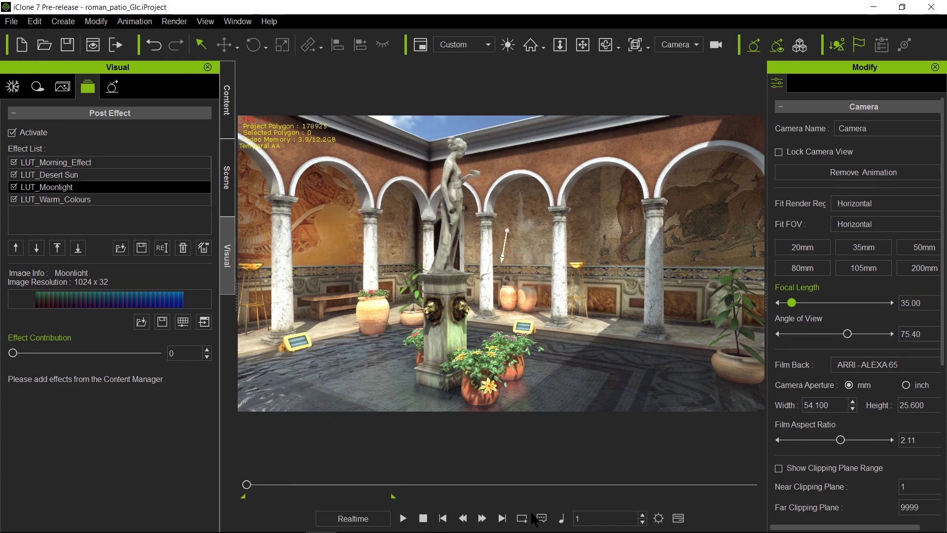
click(502, 518)
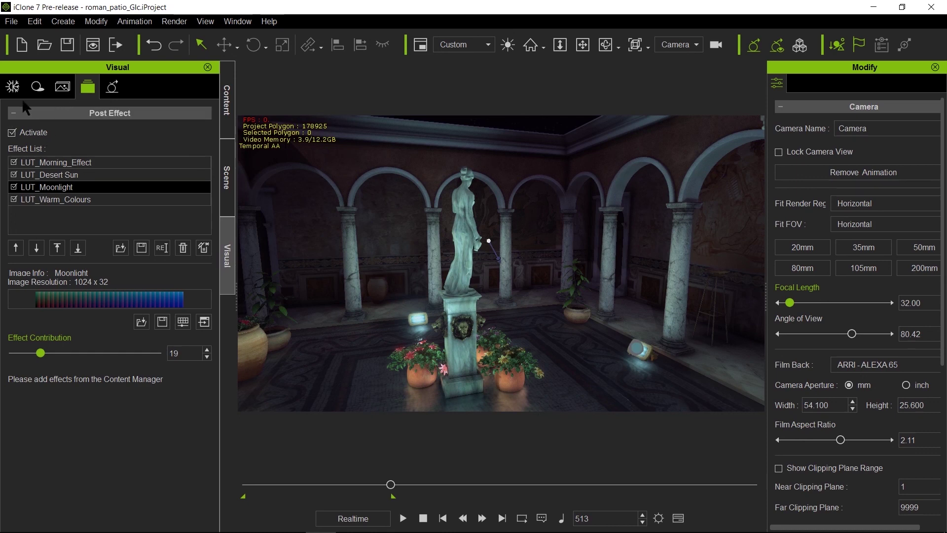
click(13, 86)
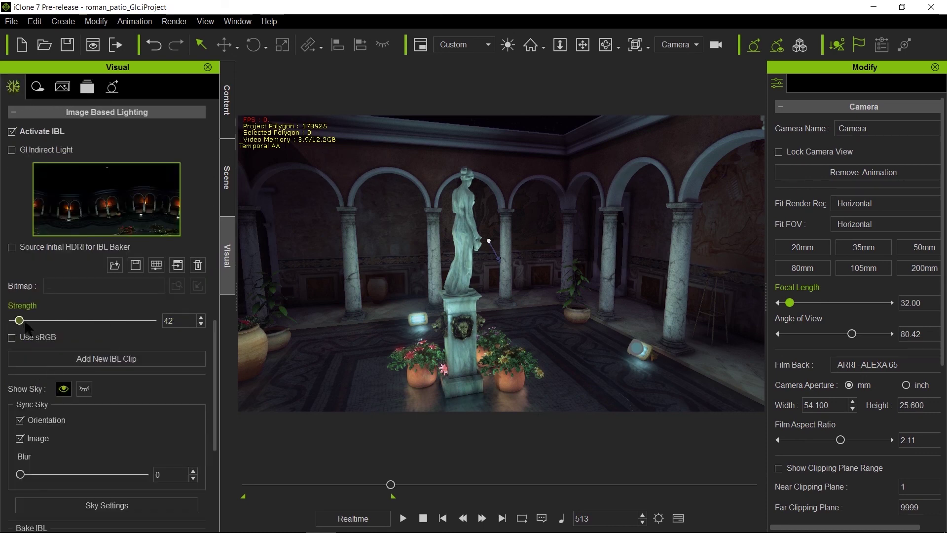
drag(20, 320, 52, 324)
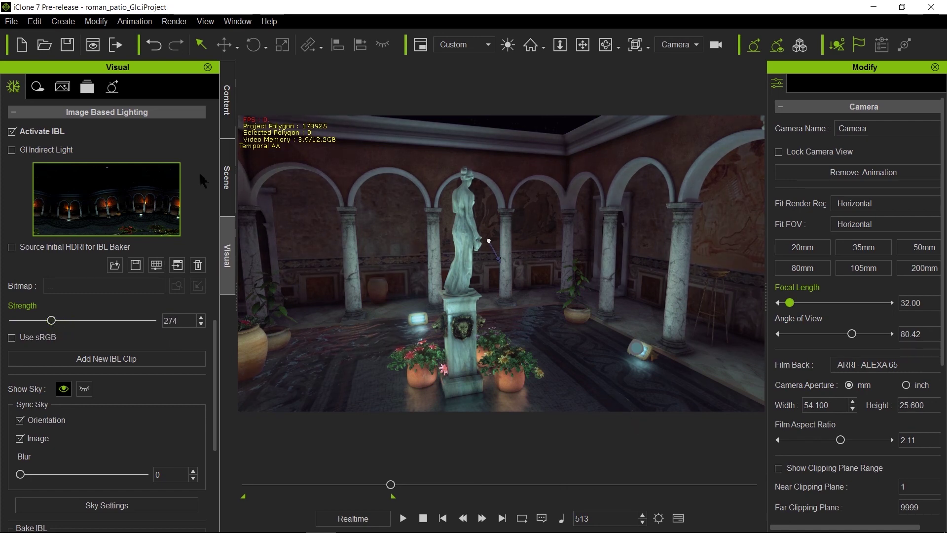
Step: Set the specular Bounce Strength to 2.9 at the last frame and play back the animation
click(111, 90)
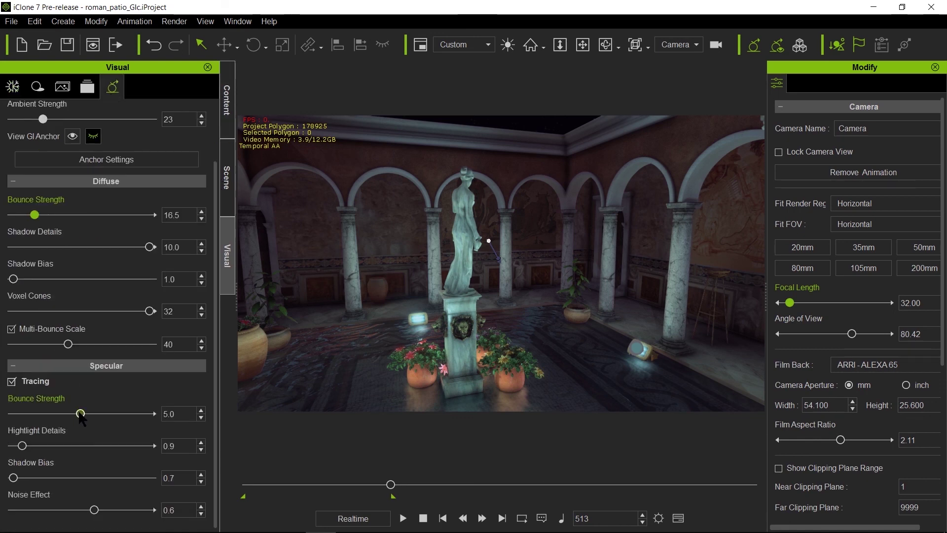
drag(80, 415, 52, 416)
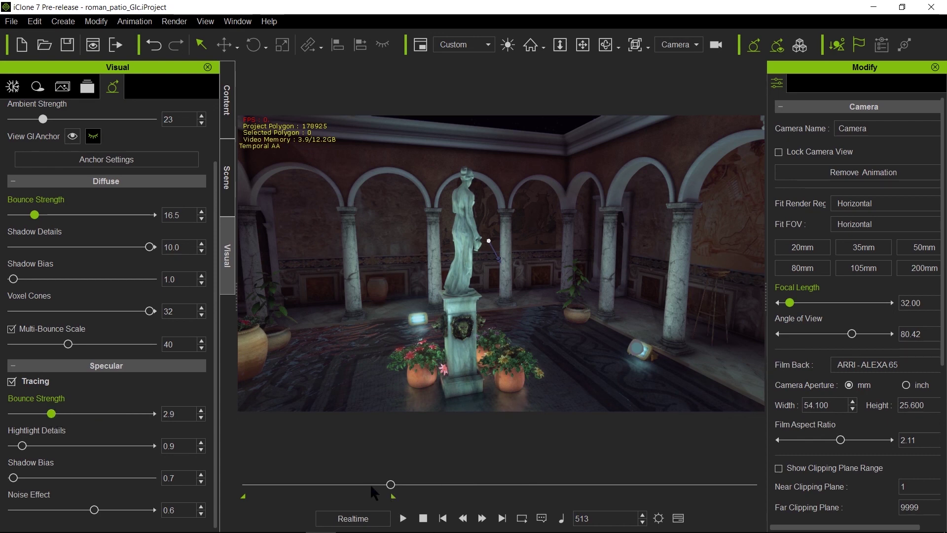
click(404, 519)
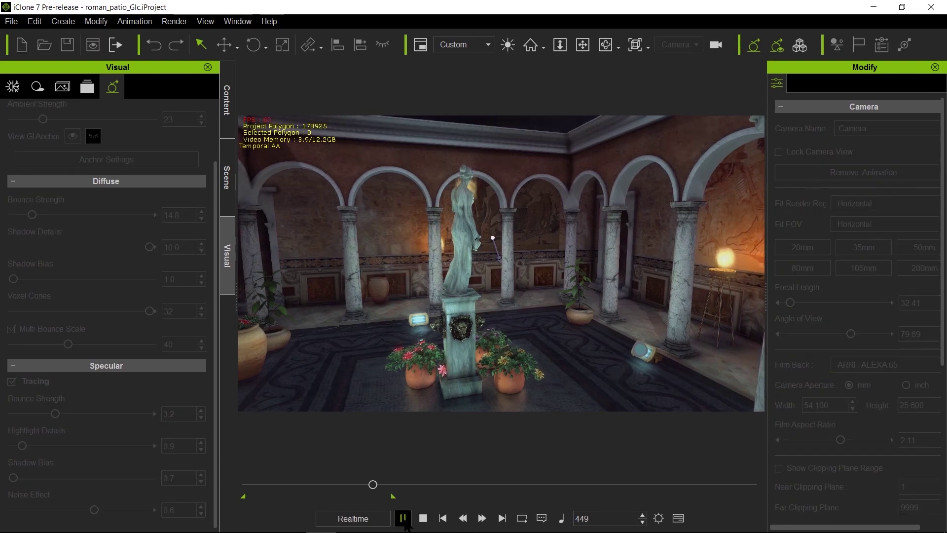